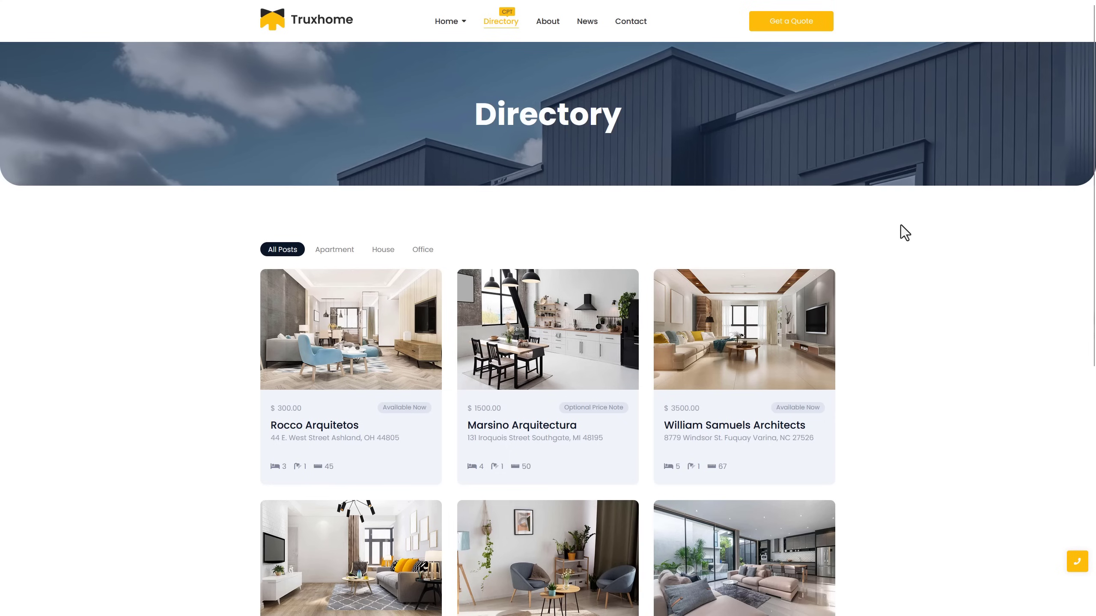
Step: Look through the demo directory listings, a property page's details and the available ACF field types
scroll(901, 226, down, 4)
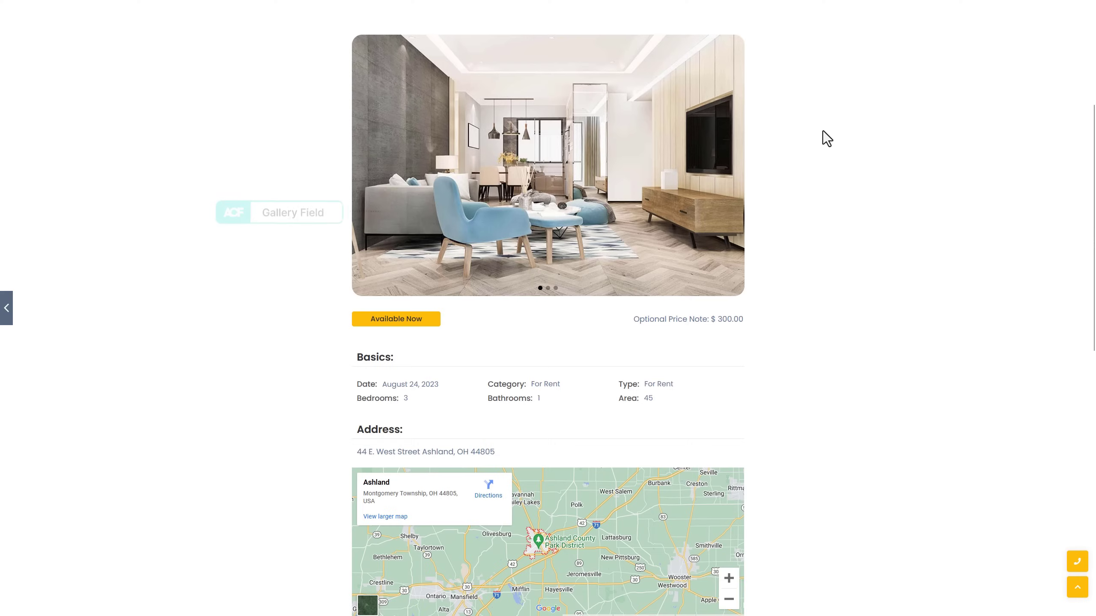
scroll(823, 138, down, 5)
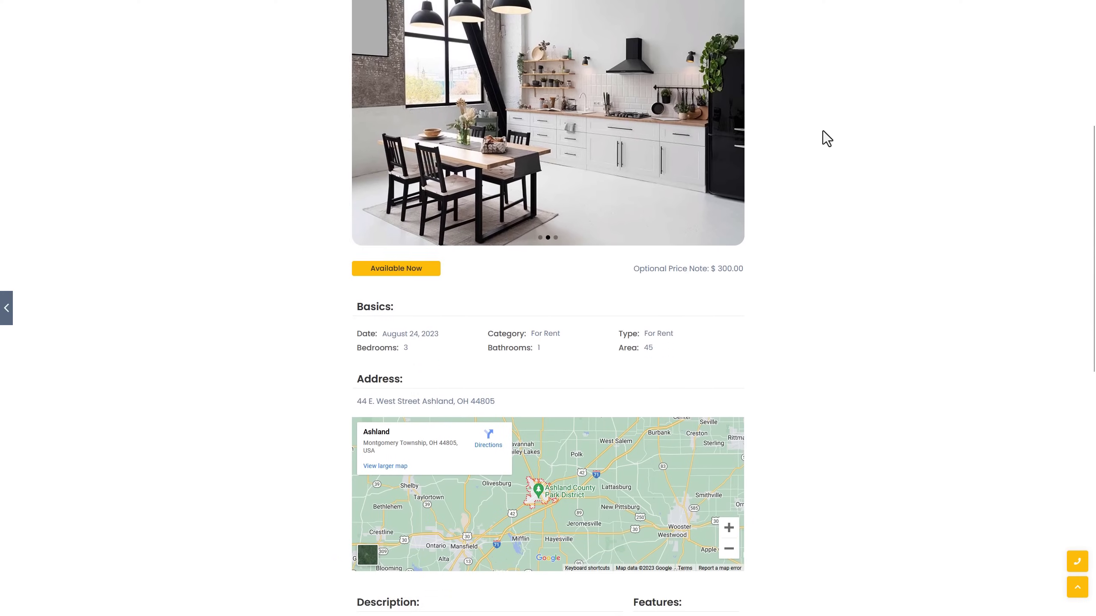
scroll(823, 131, down, 1)
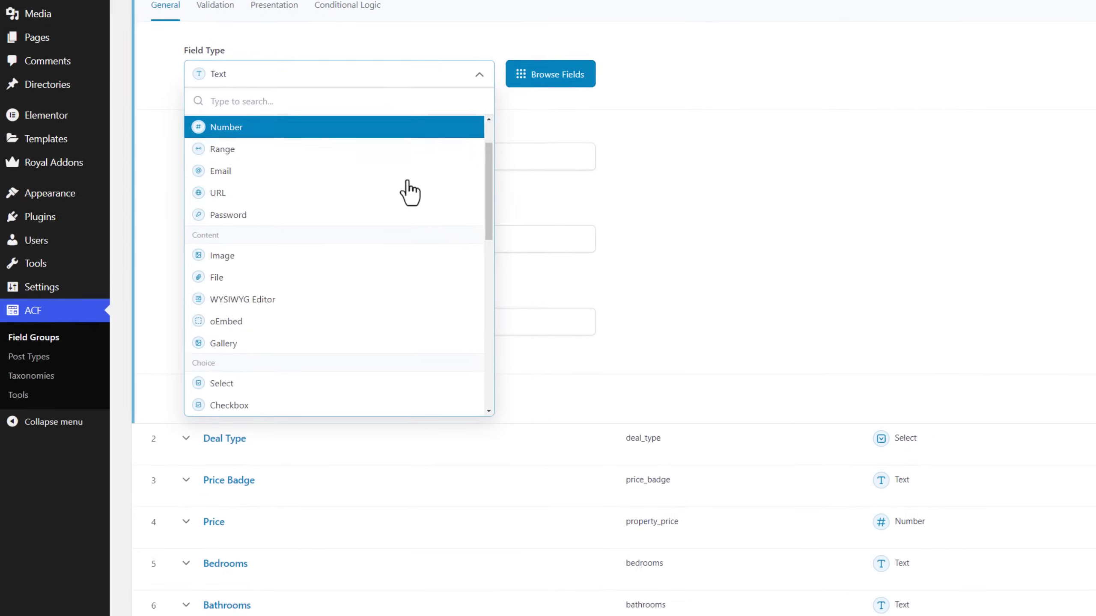
scroll(410, 193, down, 8)
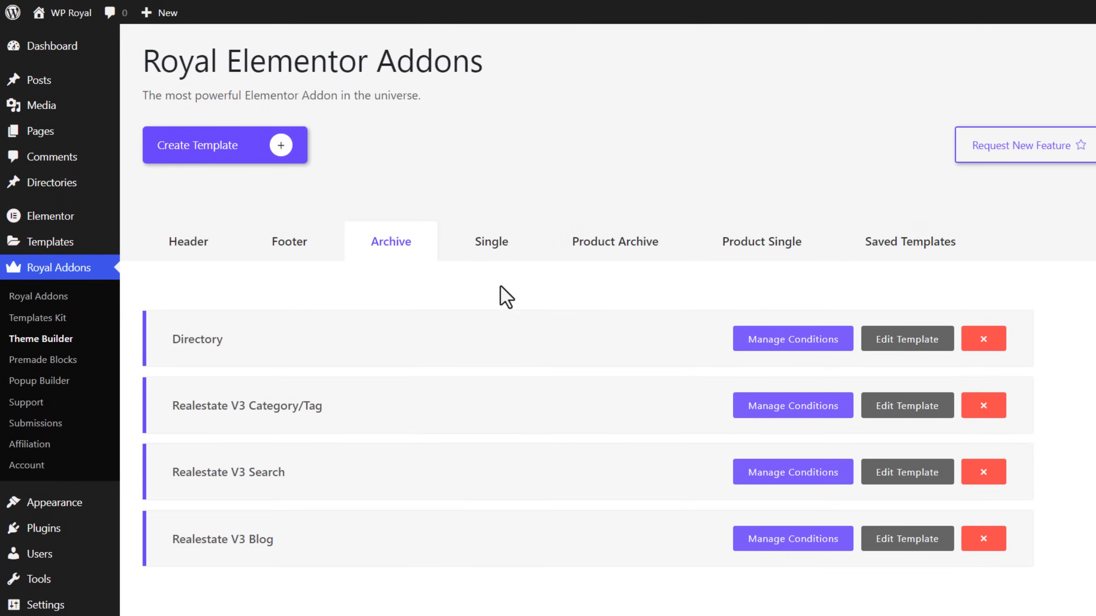
Step: Create an archive template titled "Directory Archive" in the Royal Addons theme builder
click(242, 125)
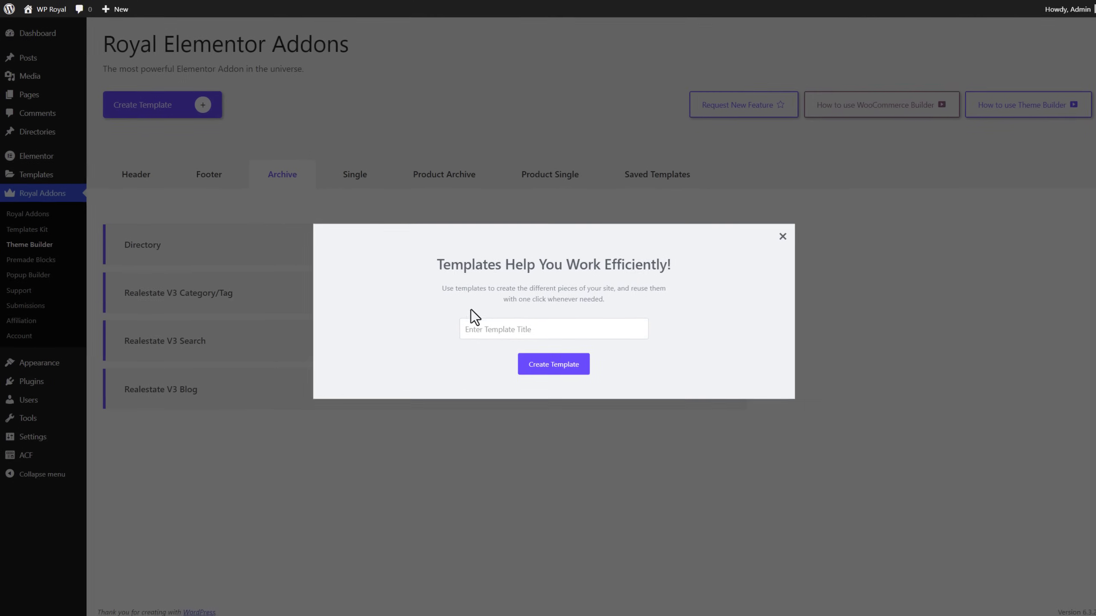
click(491, 330)
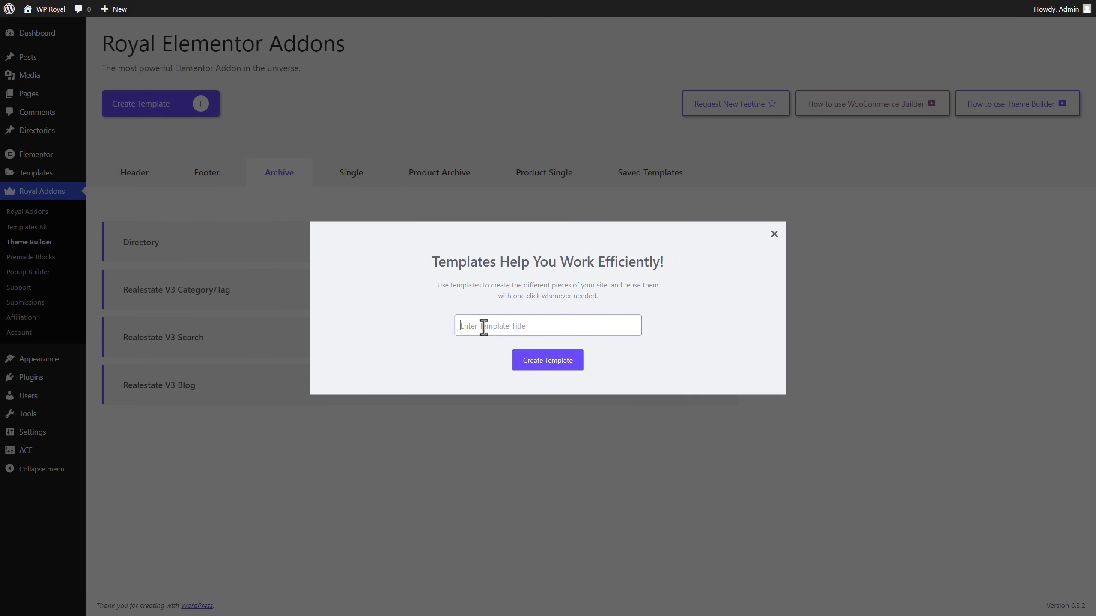
text(Directory Archive)
click(557, 362)
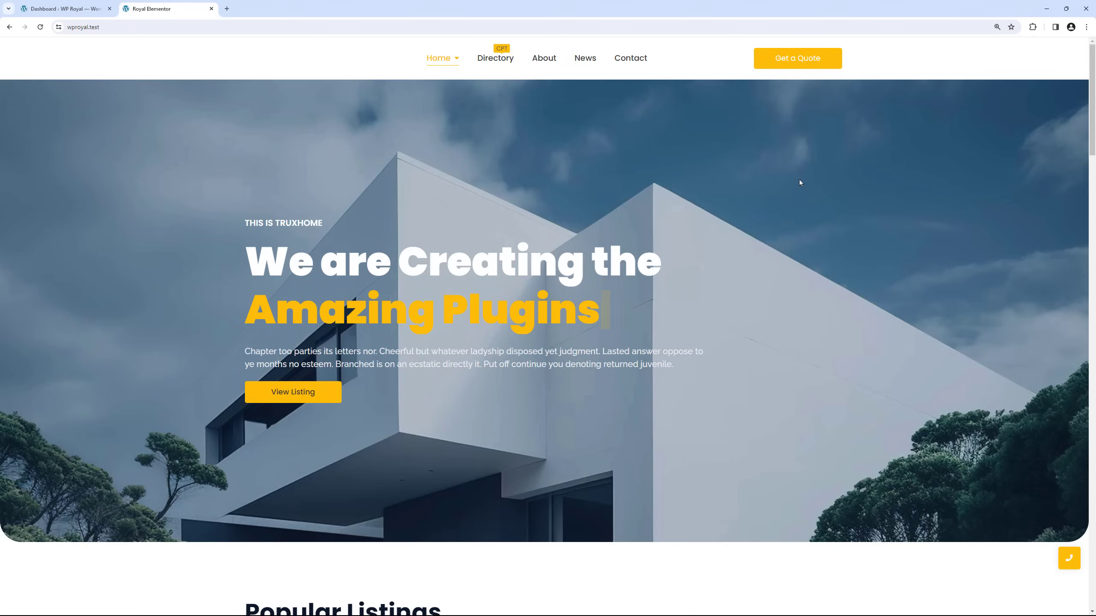
Step: Look over the Popular Listings section on the demo site's home page
scroll(799, 182, down, 1)
scroll(800, 184, down, 10)
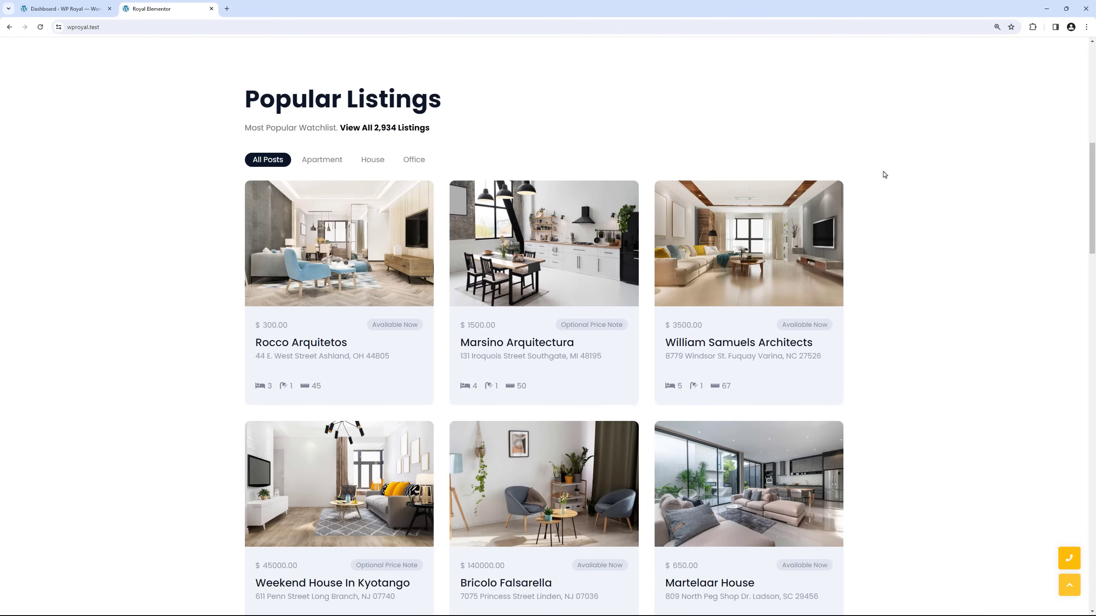
scroll(886, 180, up, 1)
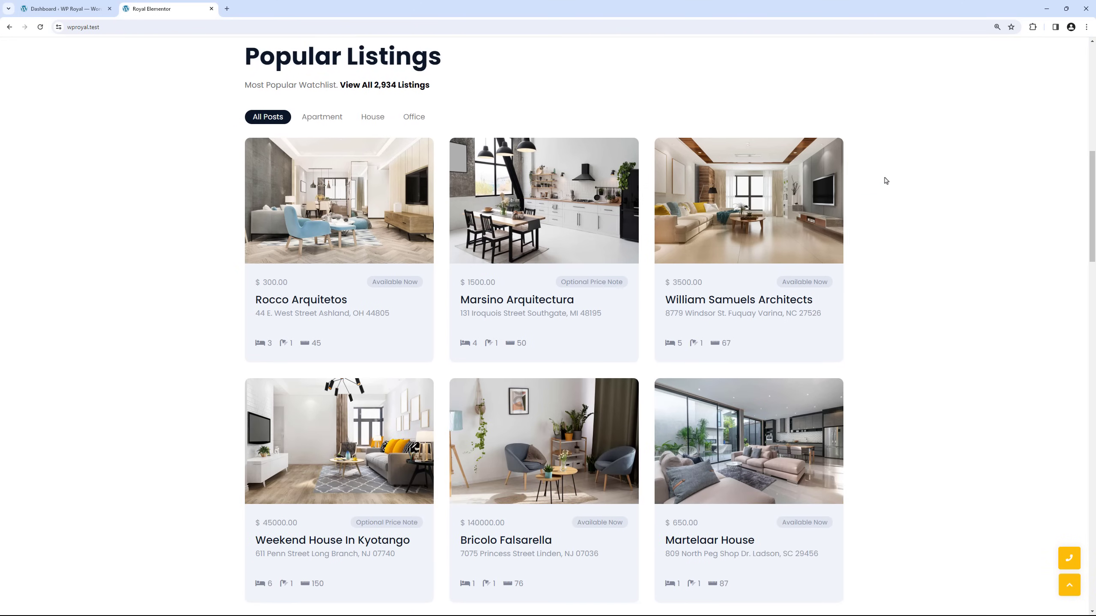
scroll(884, 179, up, 10)
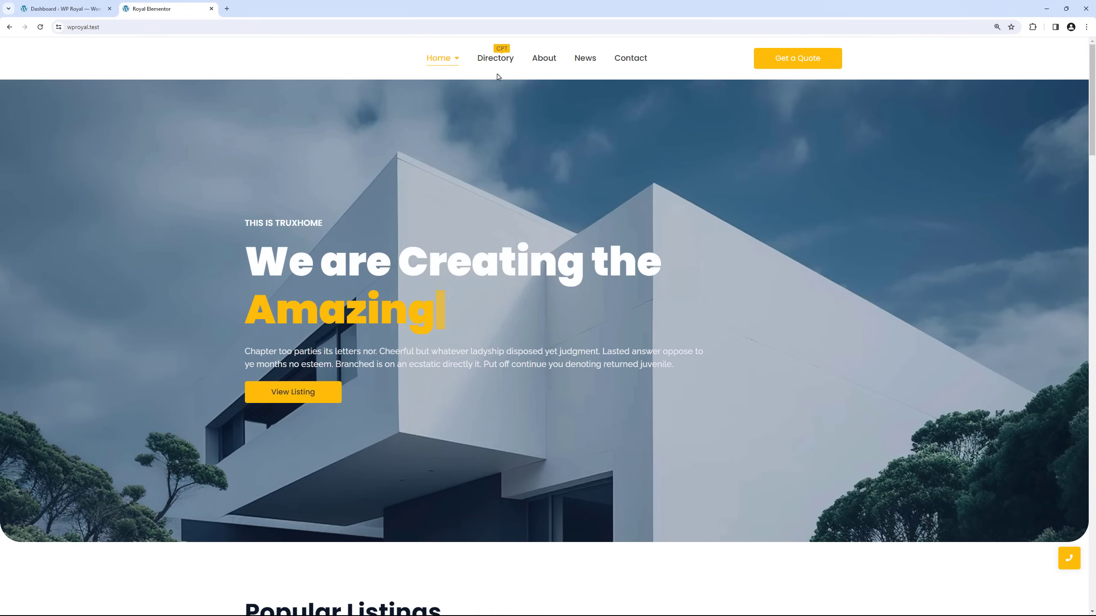
Step: Open the demo site's Directory page and filter its listings by Apartment, House and All Posts
click(500, 60)
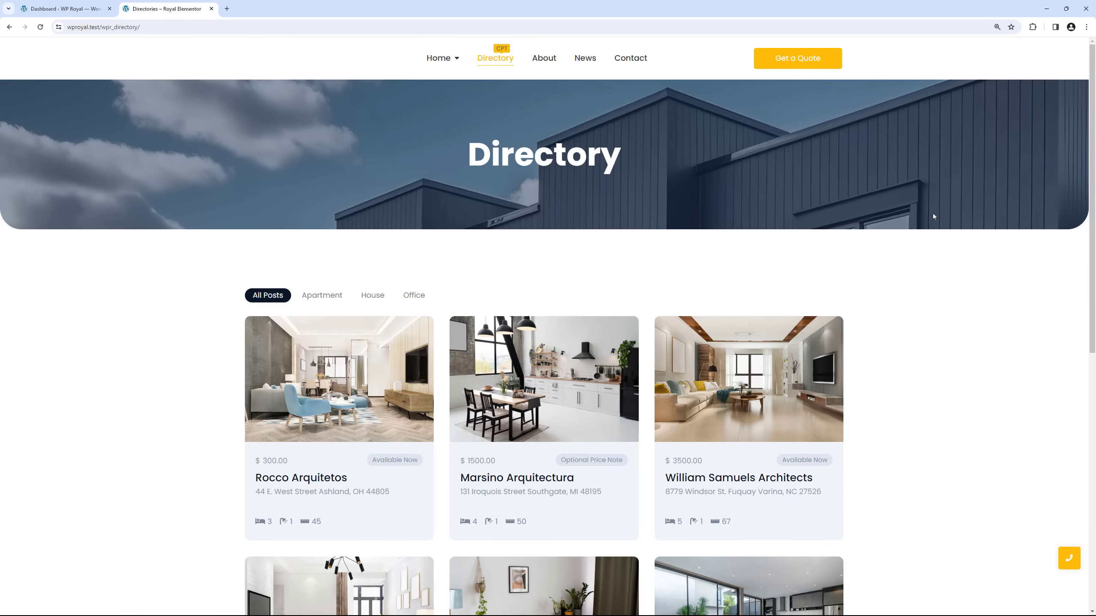
scroll(934, 216, down, 5)
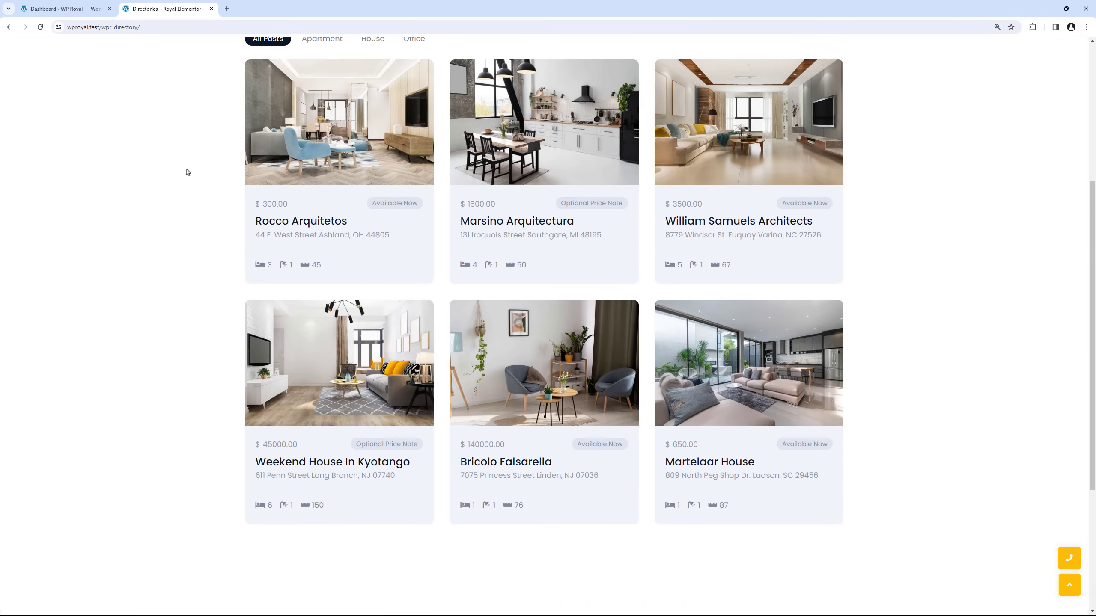
scroll(188, 172, up, 1)
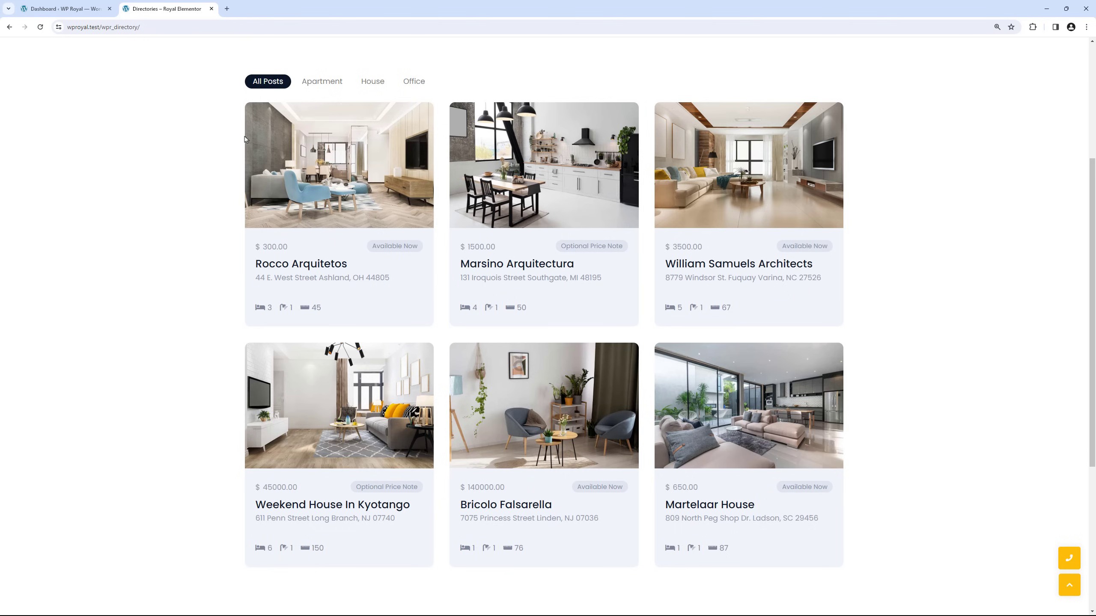
click(322, 82)
click(372, 82)
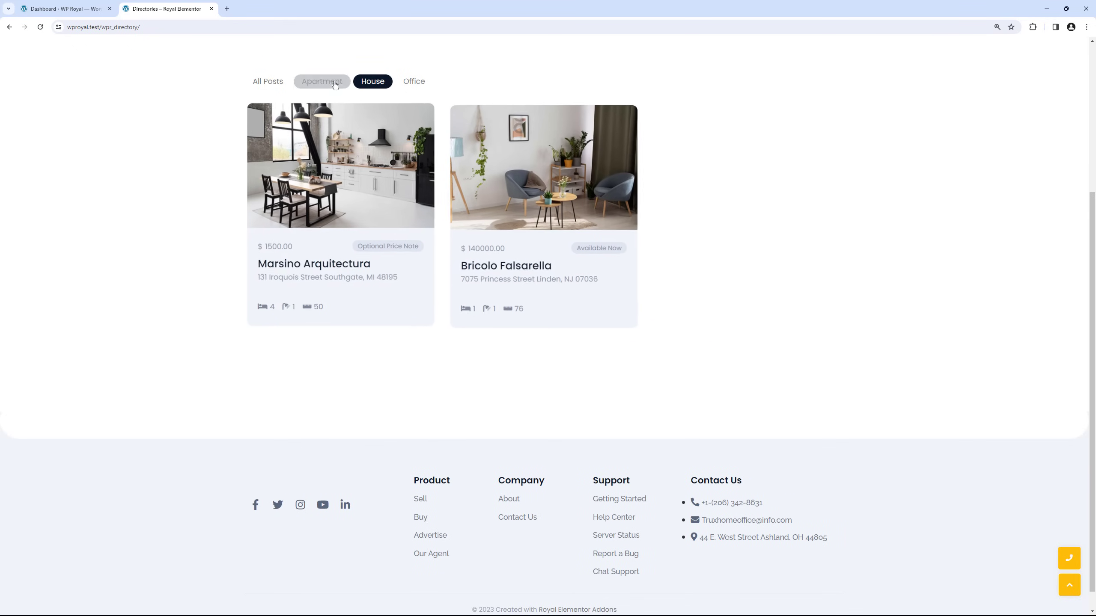
click(267, 82)
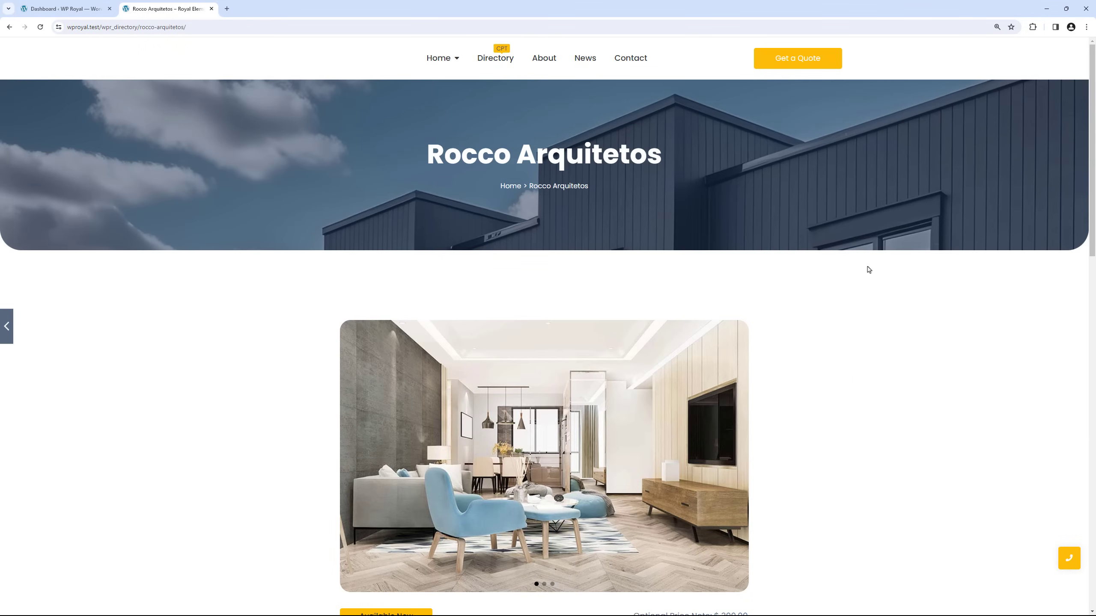
Step: Examine the Rocco Arquitetos property page's gallery, basics, map, description and features, and return to the Directory page
scroll(869, 271, down, 5)
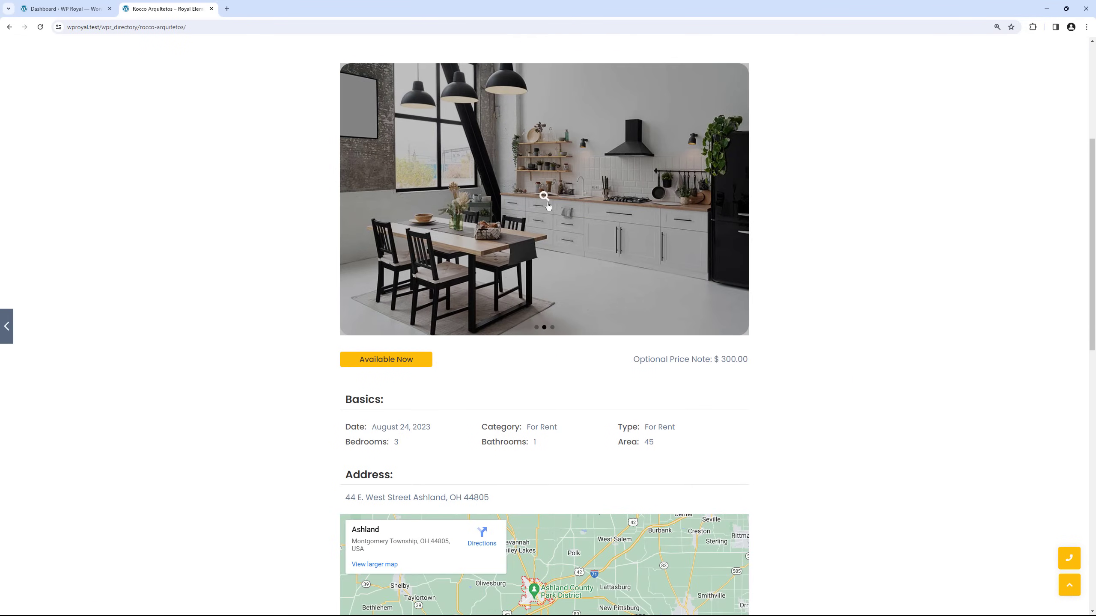
click(547, 203)
click(856, 223)
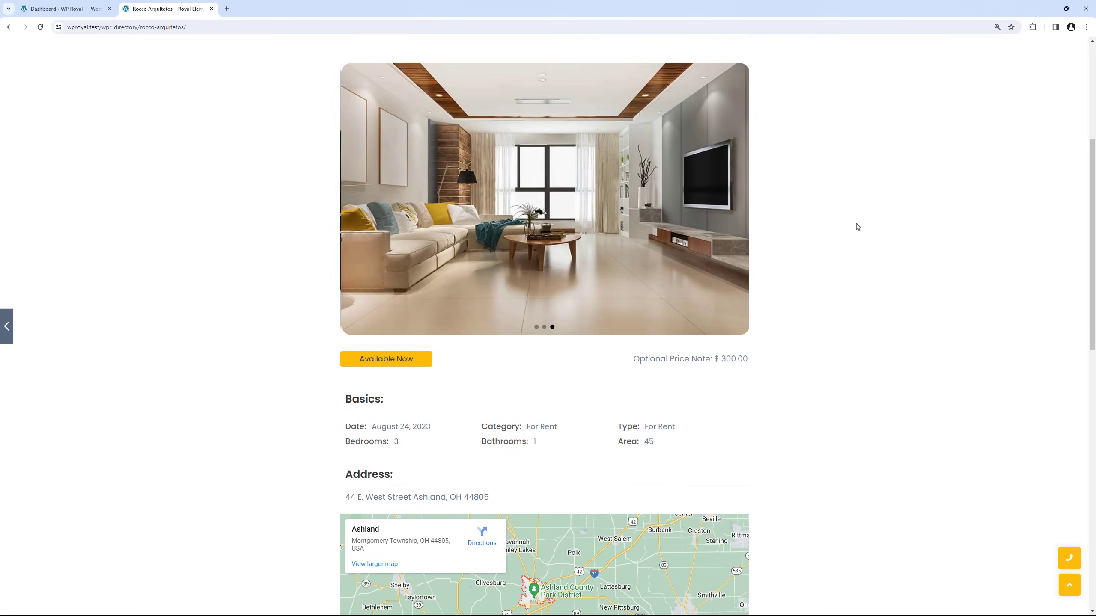
scroll(857, 227, down, 6)
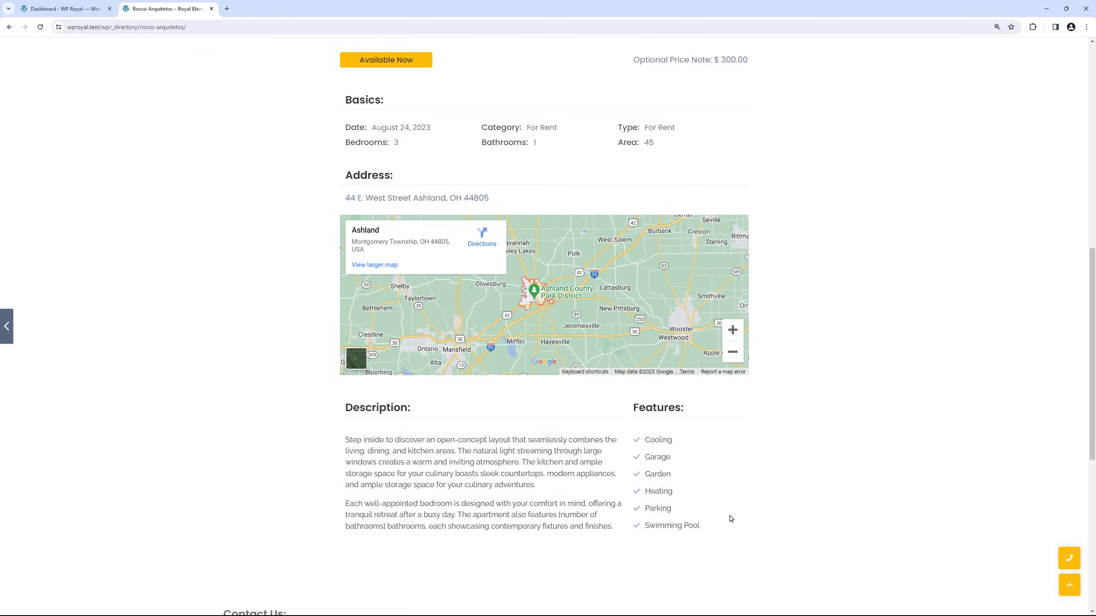
drag(1093, 354, 1093, 150)
click(497, 61)
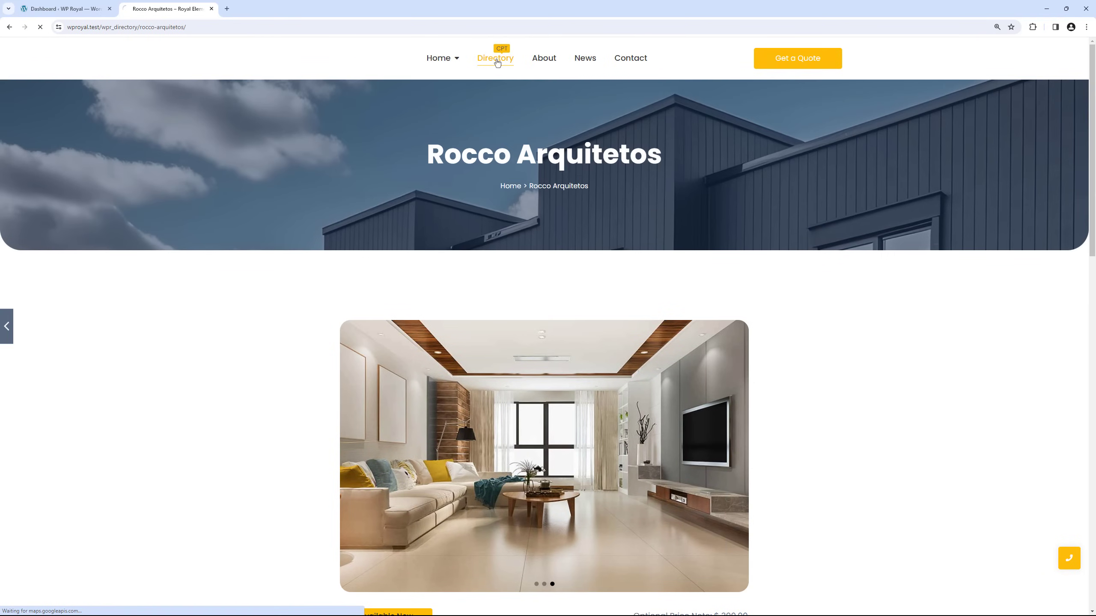
Step: Switch to the WordPress admin dashboard and open the list of installed plugins
click(80, 11)
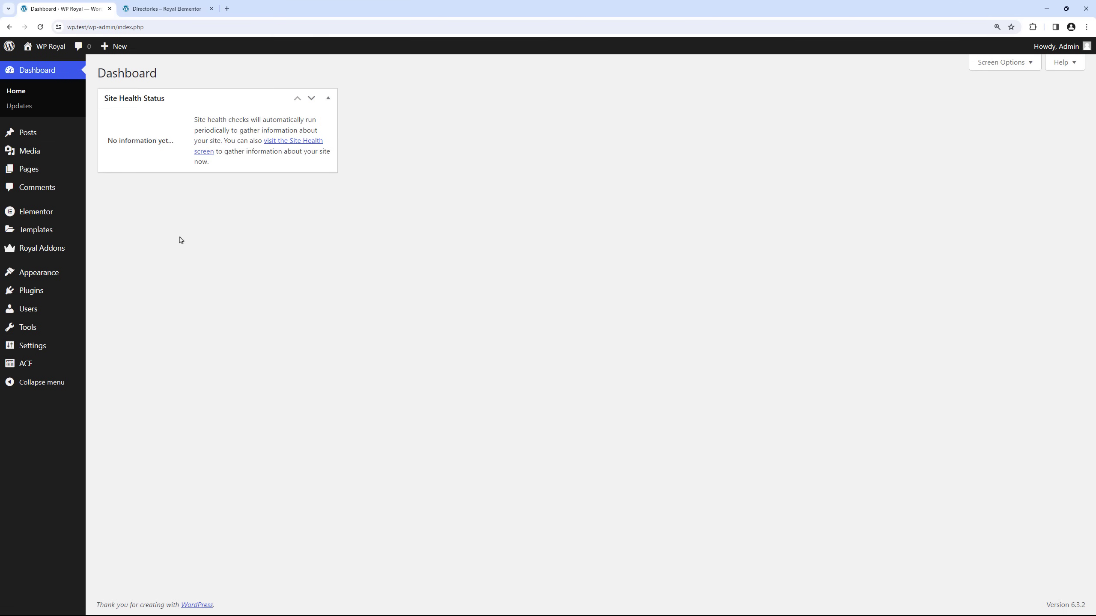
mouse_move(78, 294)
click(122, 296)
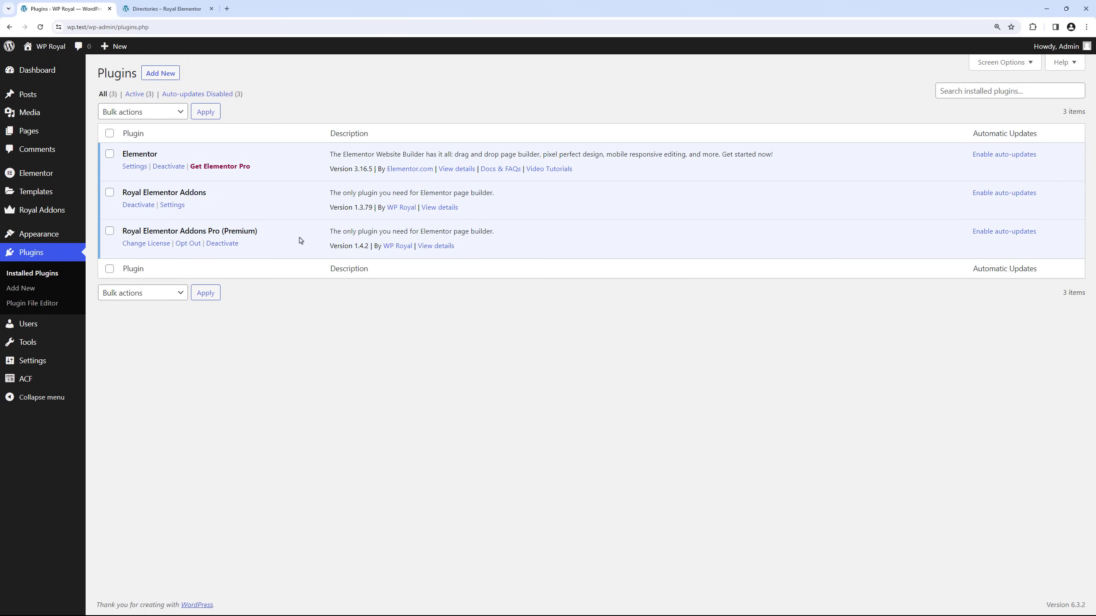
mouse_move(64, 378)
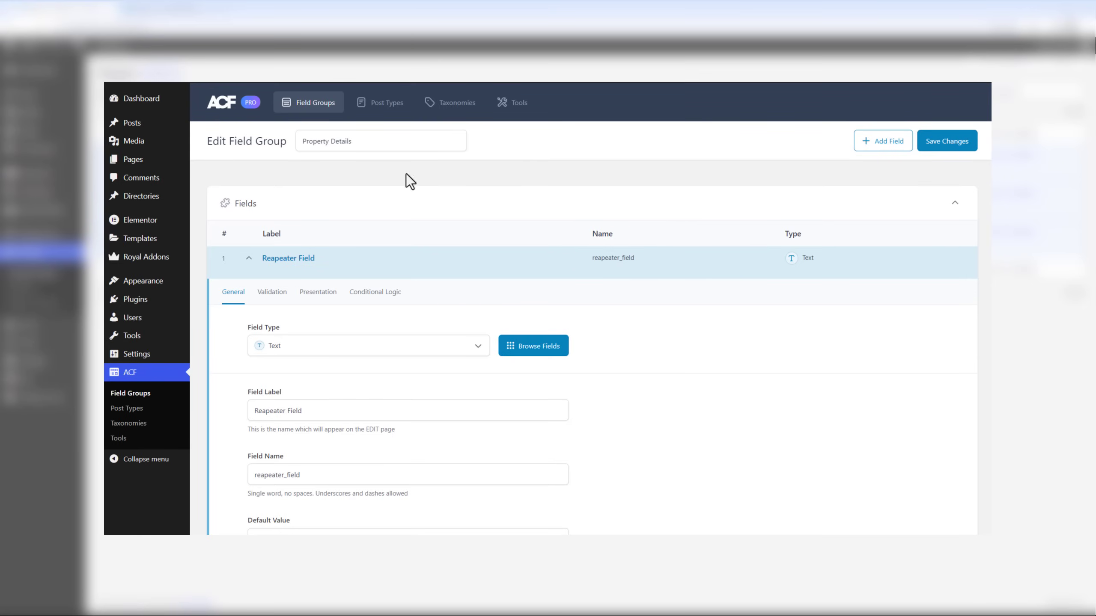
Step: Browse the field types available for the Reapeater Field in the Property Details field group
scroll(584, 224, down, 2)
click(451, 262)
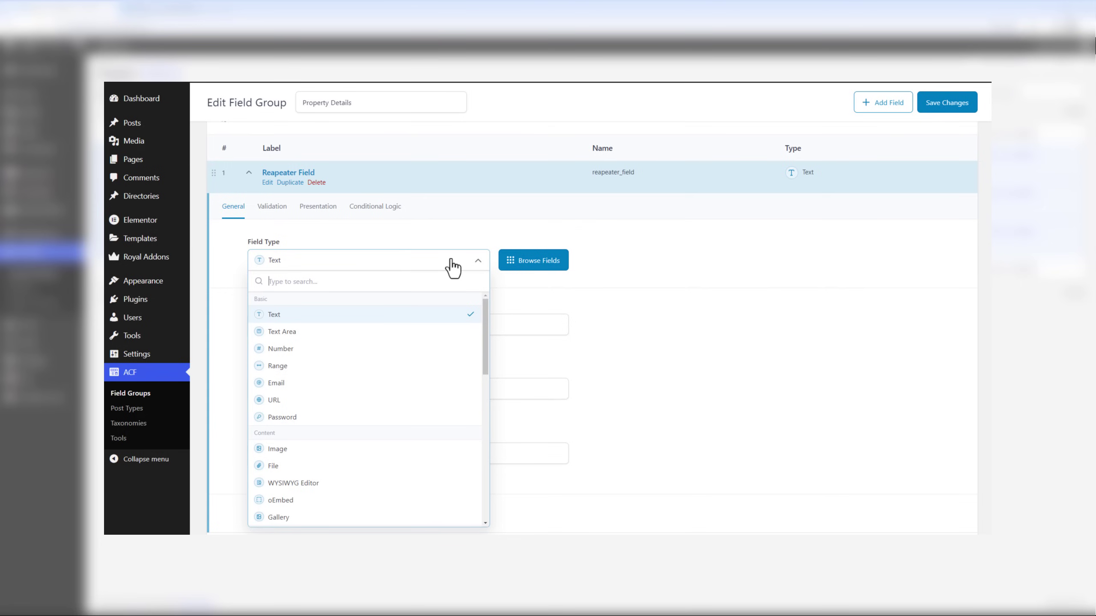
scroll(419, 323, down, 2)
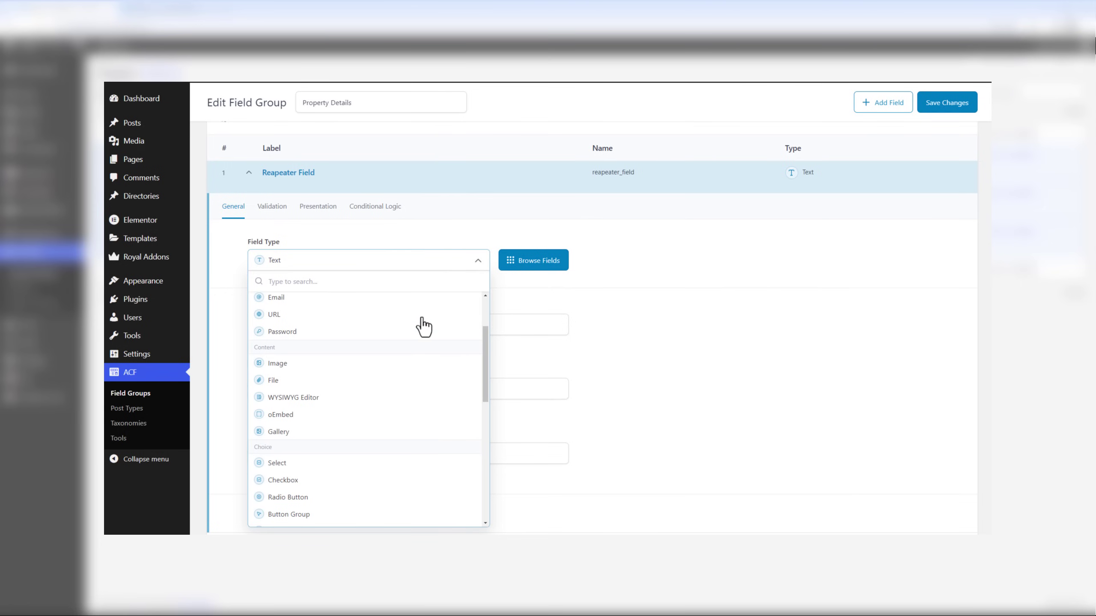
scroll(403, 351, down, 8)
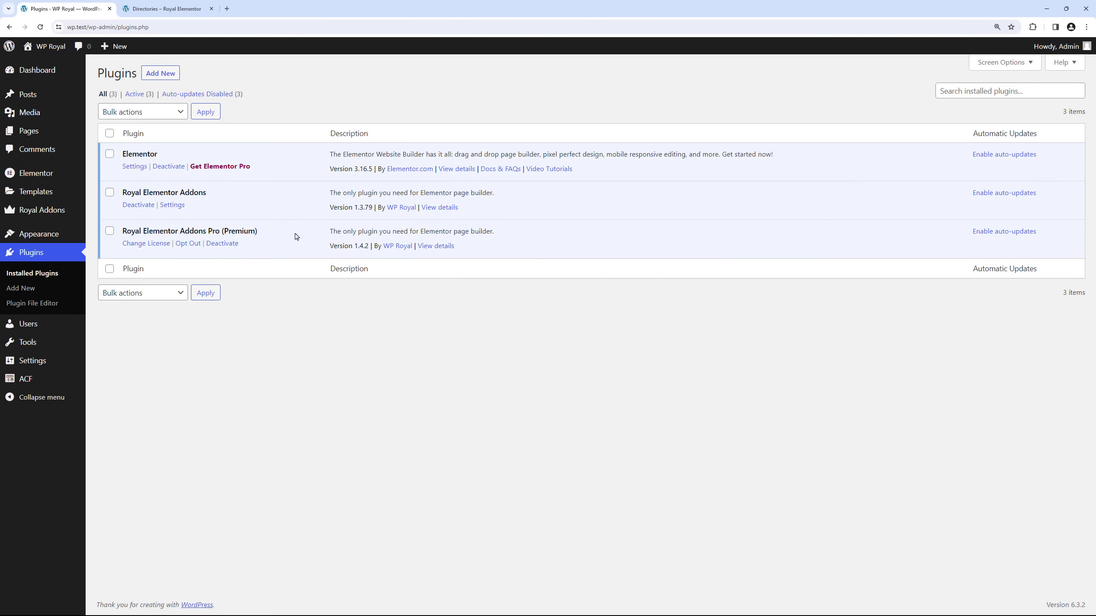
Step: Check the demo site's Directory page again and return to the WordPress admin
click(182, 15)
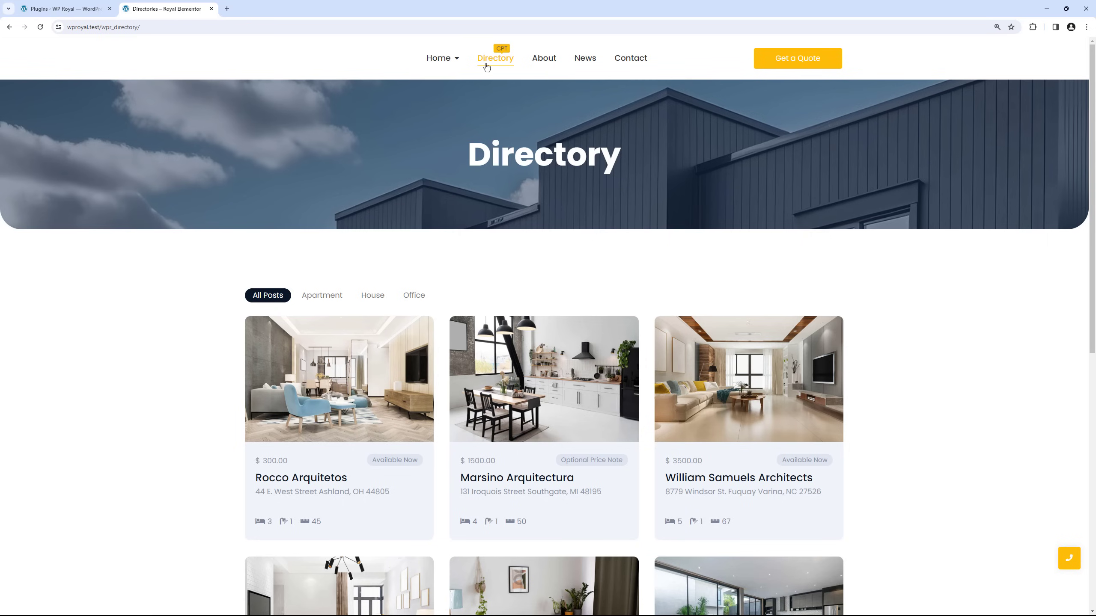
click(65, 8)
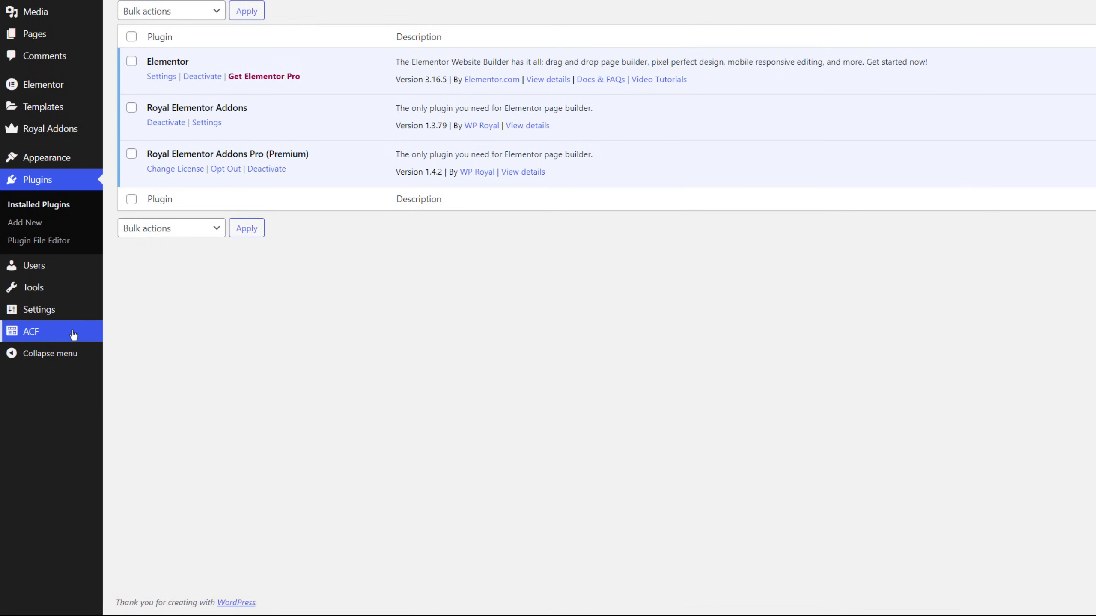
Step: Add a new ACF post type with the plural label Directories and the singular label Directory
mouse_move(73, 335)
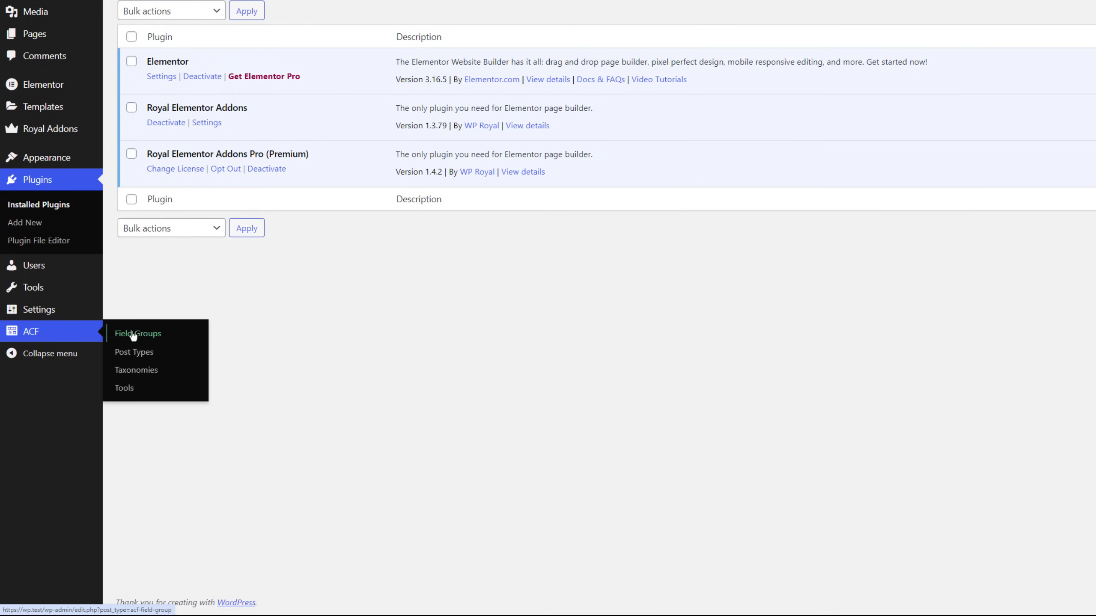
click(123, 355)
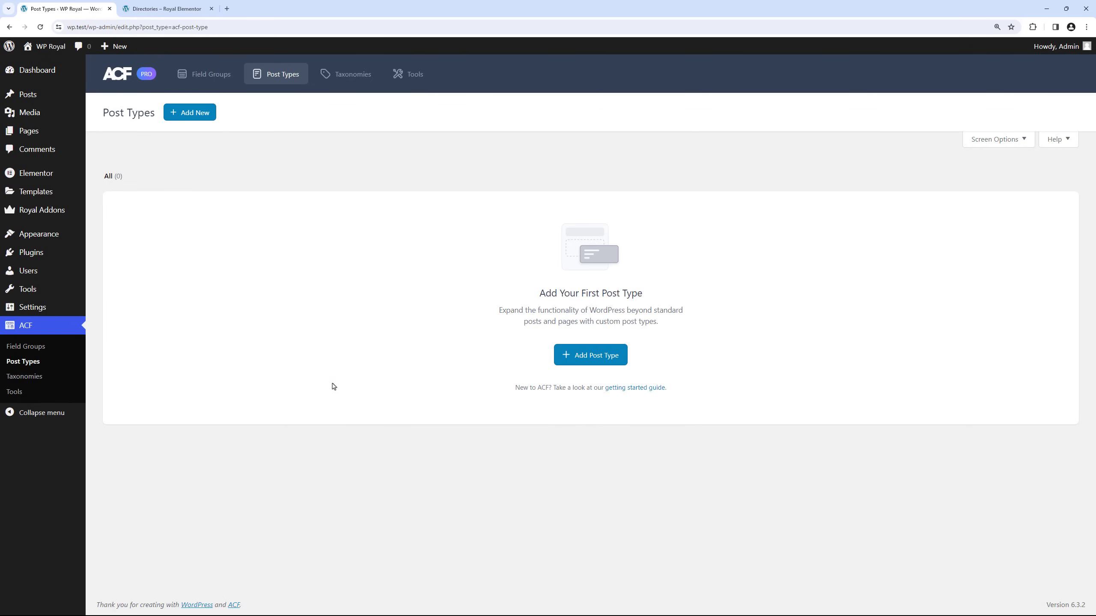
click(593, 358)
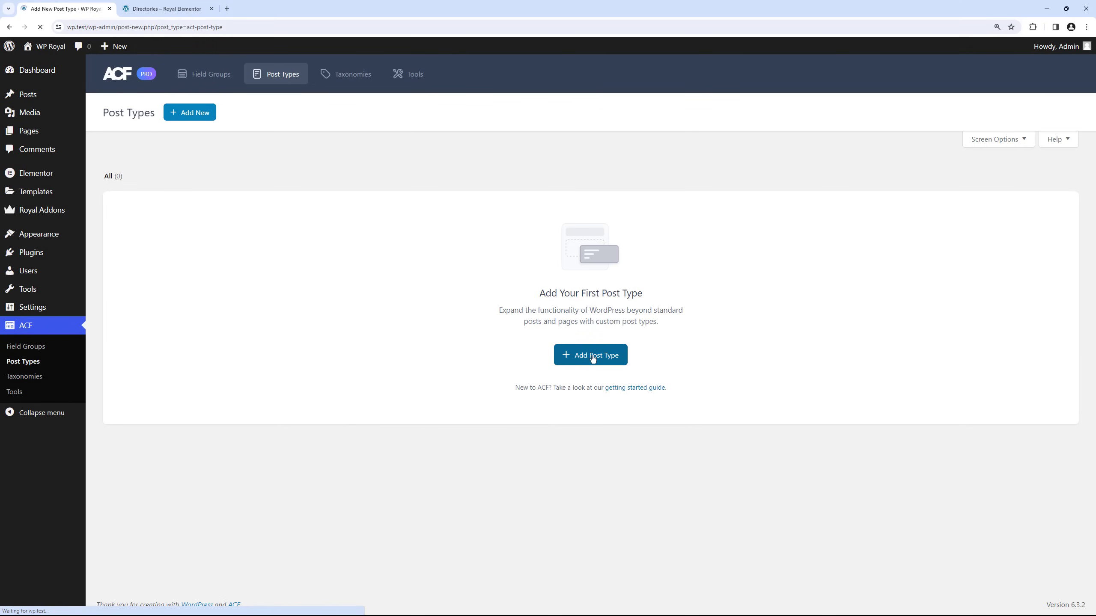
click(166, 211)
text(Directories)
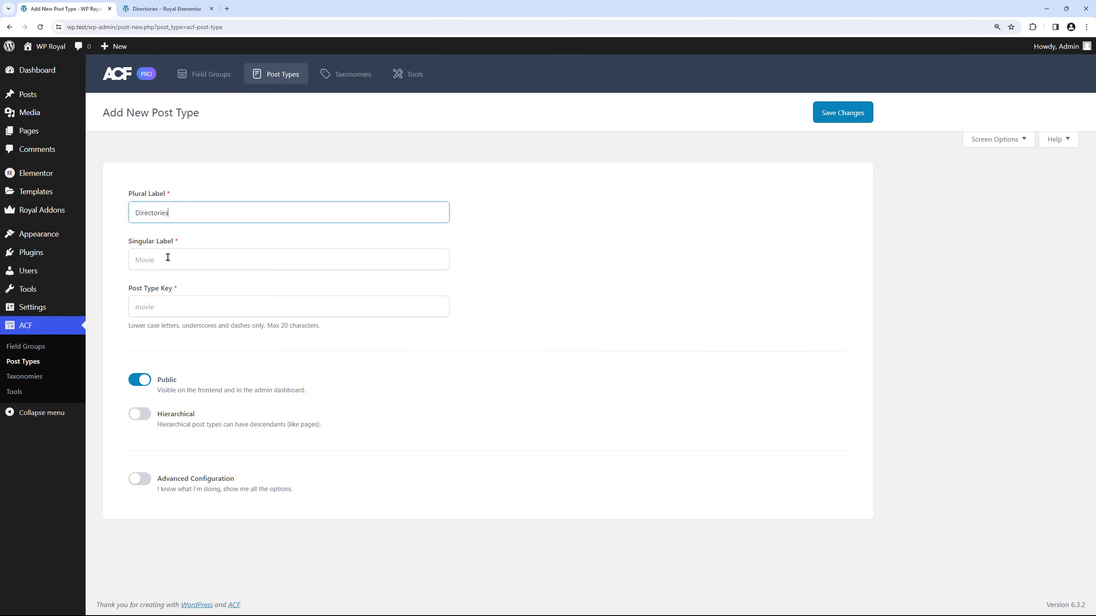
click(168, 257)
text(Directory)
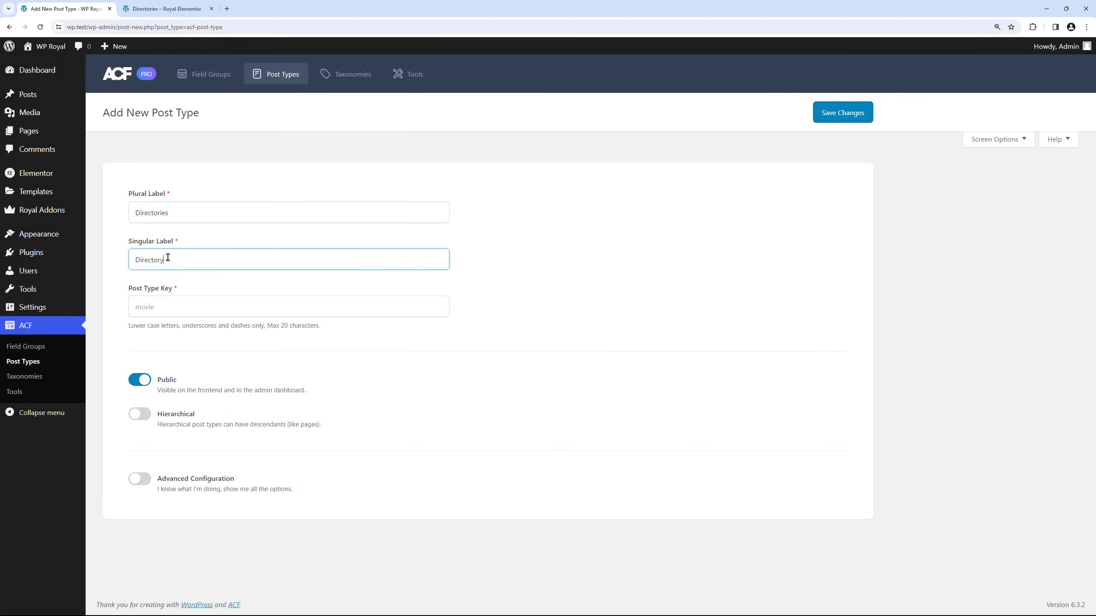
Step: Set the post type key to directory and turn on the post type's Advanced Configuration
click(172, 308)
drag(177, 307, 129, 311)
click(179, 308)
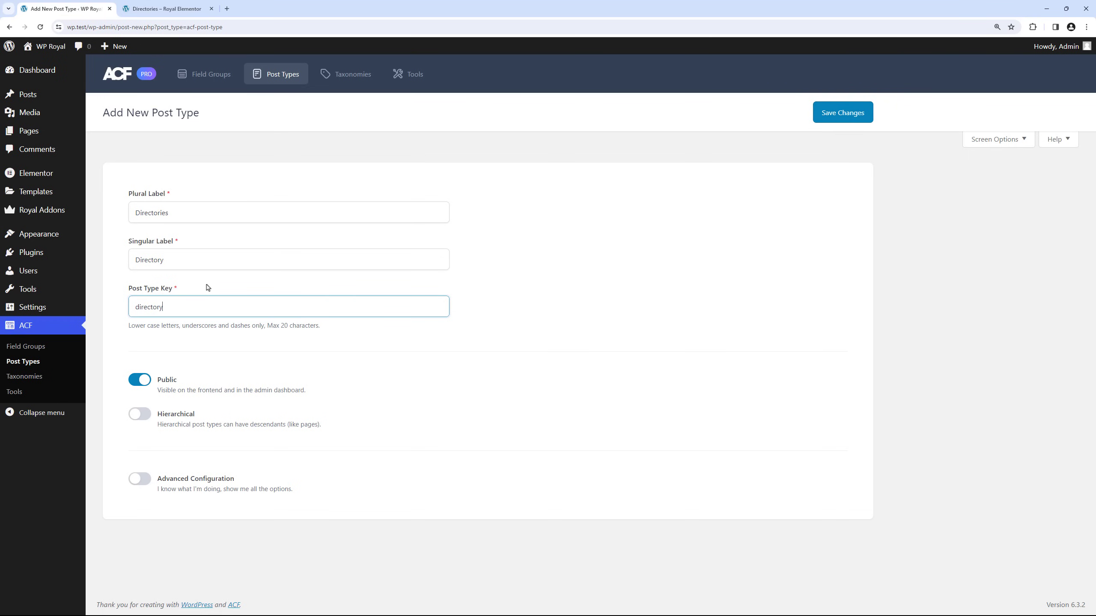
click(140, 479)
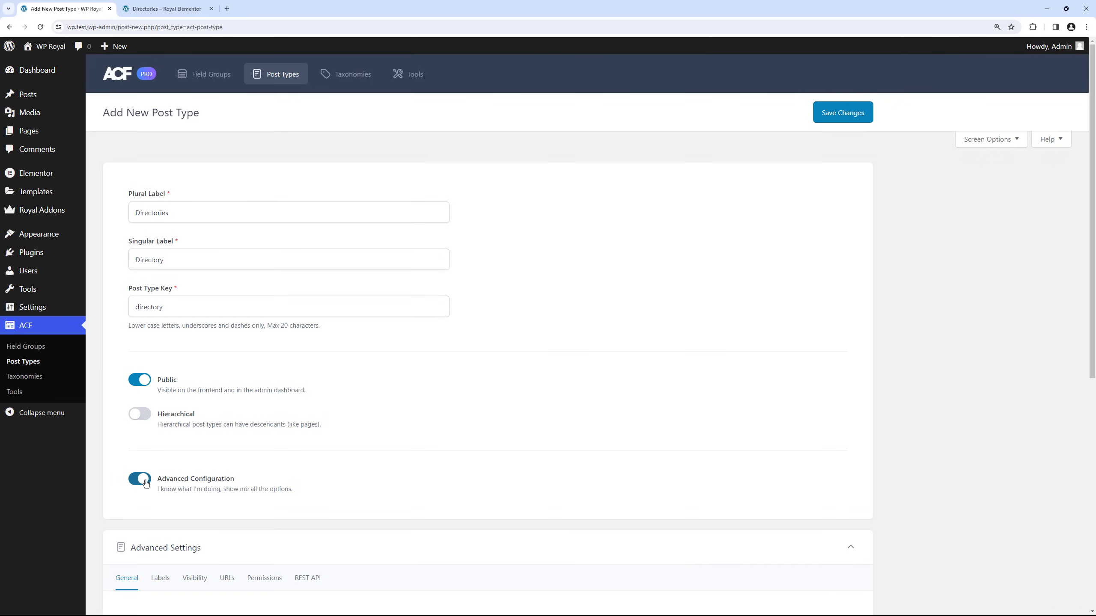
scroll(449, 425, down, 9)
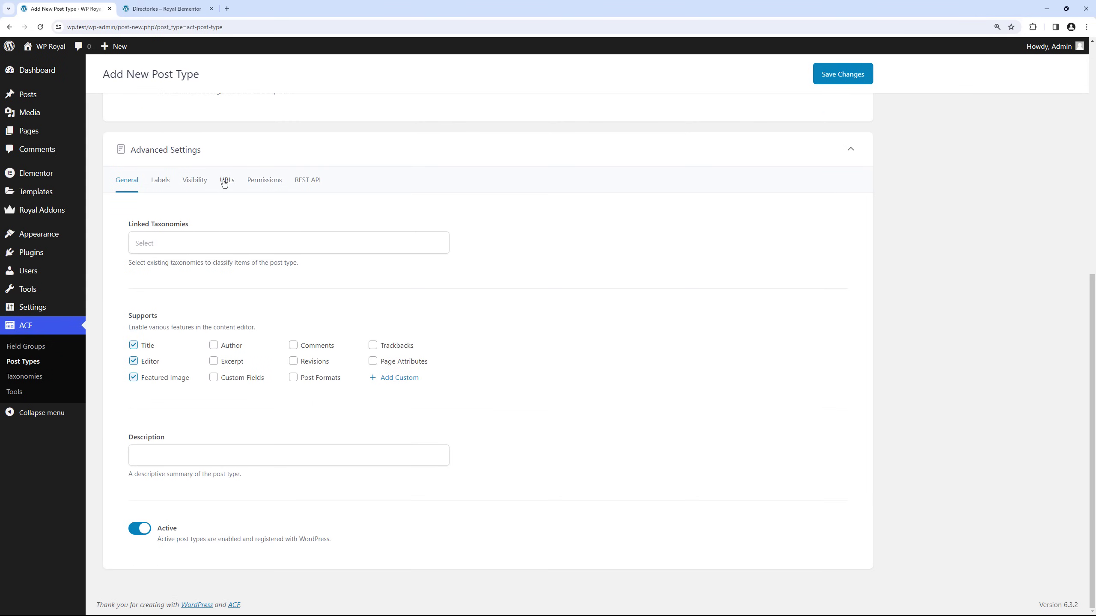
Step: Set the Permalink Rewrite of the post type's URLs to Post Type Key and check the key entered for the post type
click(225, 184)
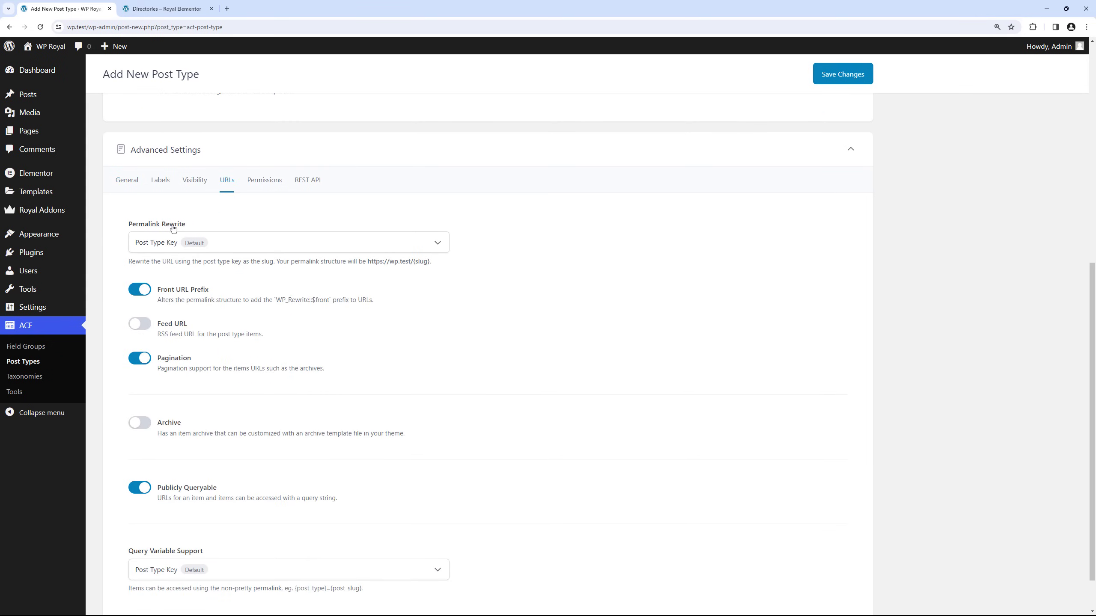
click(246, 247)
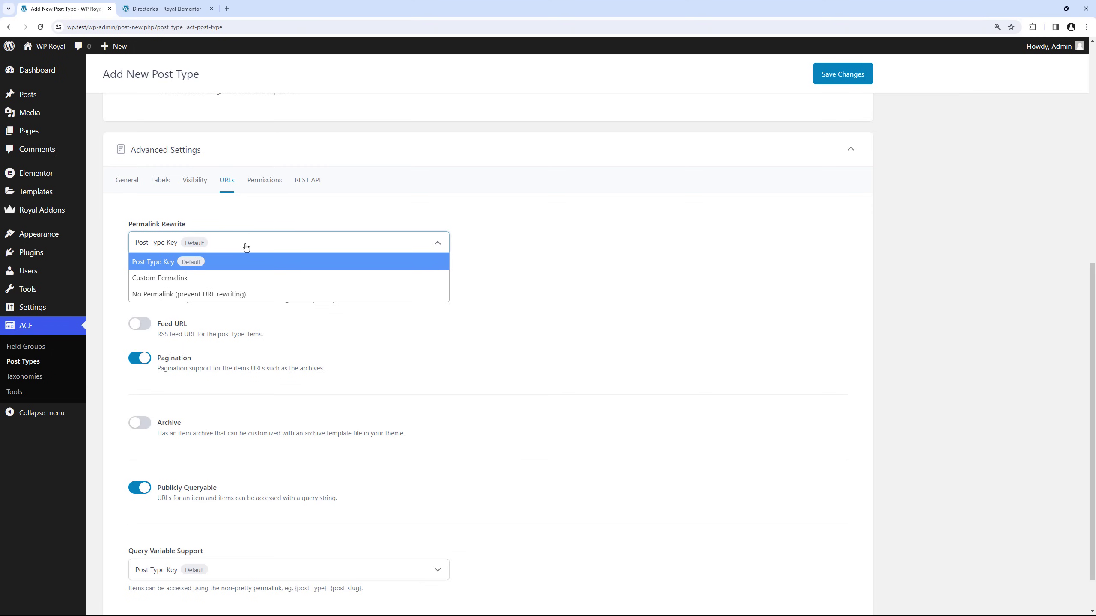
click(248, 265)
scroll(247, 261, up, 5)
scroll(247, 261, up, 3)
click(172, 295)
double_click(171, 294)
click(181, 295)
scroll(425, 336, down, 8)
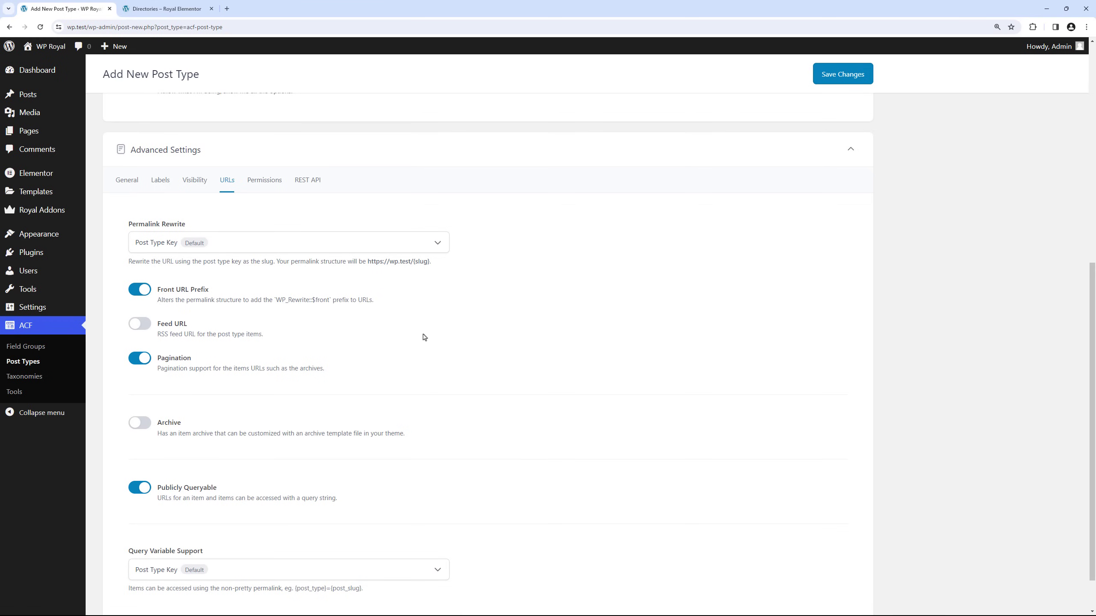
Step: Enable Archive for the Directories post type, save it and dismiss the notice
scroll(426, 338, down, 1)
click(140, 374)
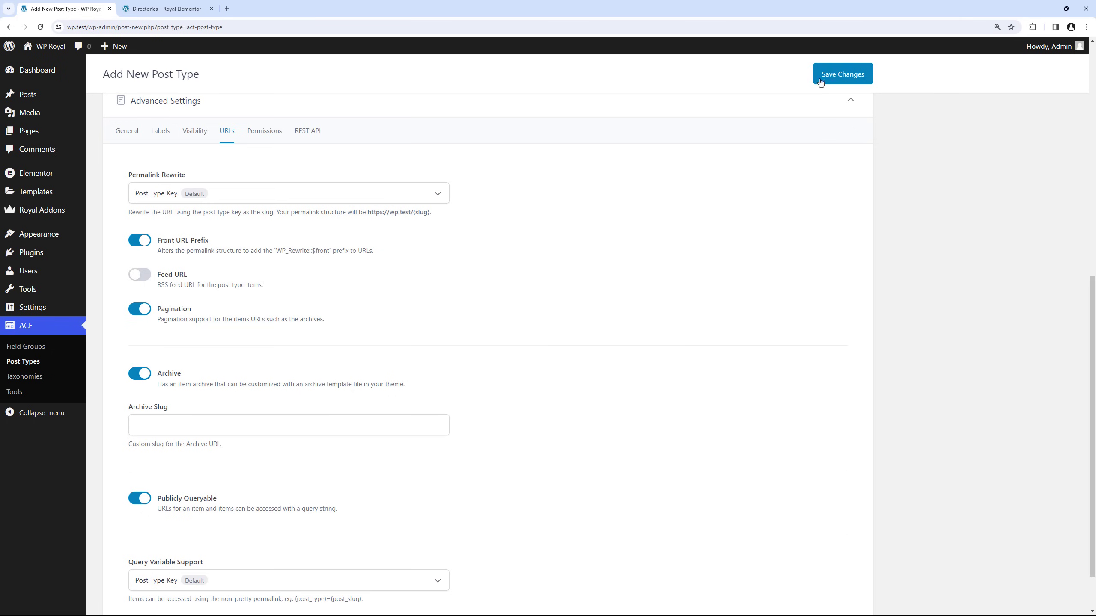
click(835, 74)
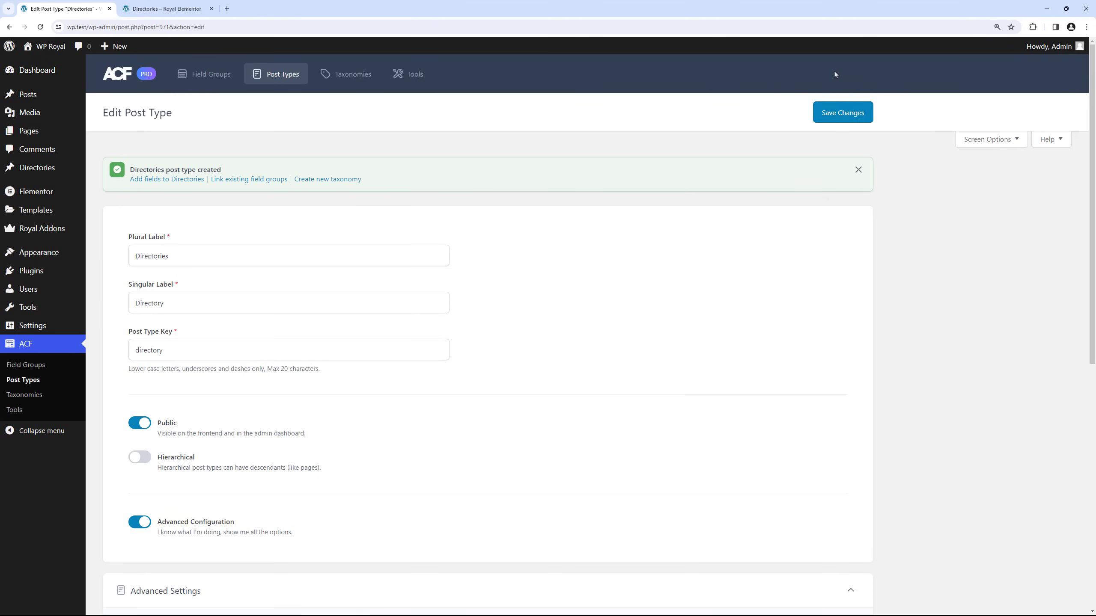
click(858, 169)
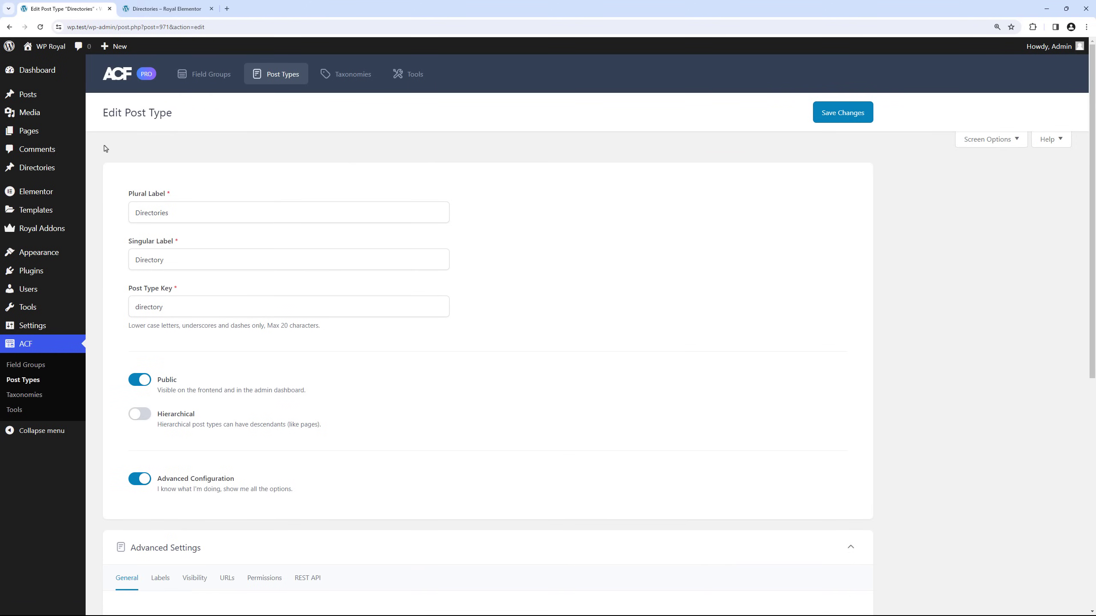
Step: Review the demo site's Directory page and its Rocco Arquitetos listing, including basics, address, description and features, and return to the WordPress admin
click(172, 13)
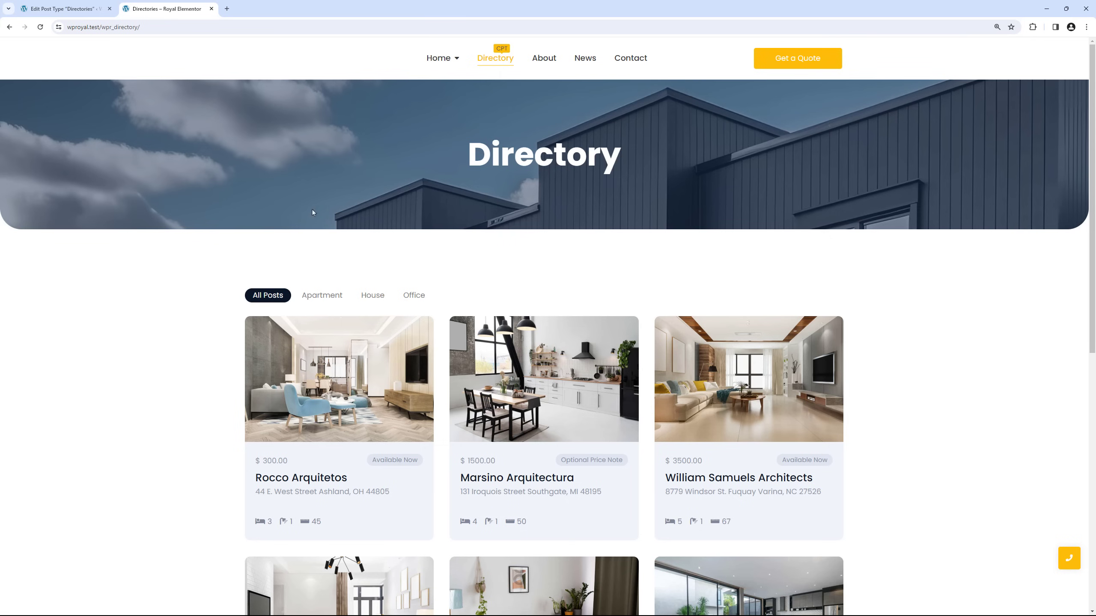
scroll(484, 277, down, 2)
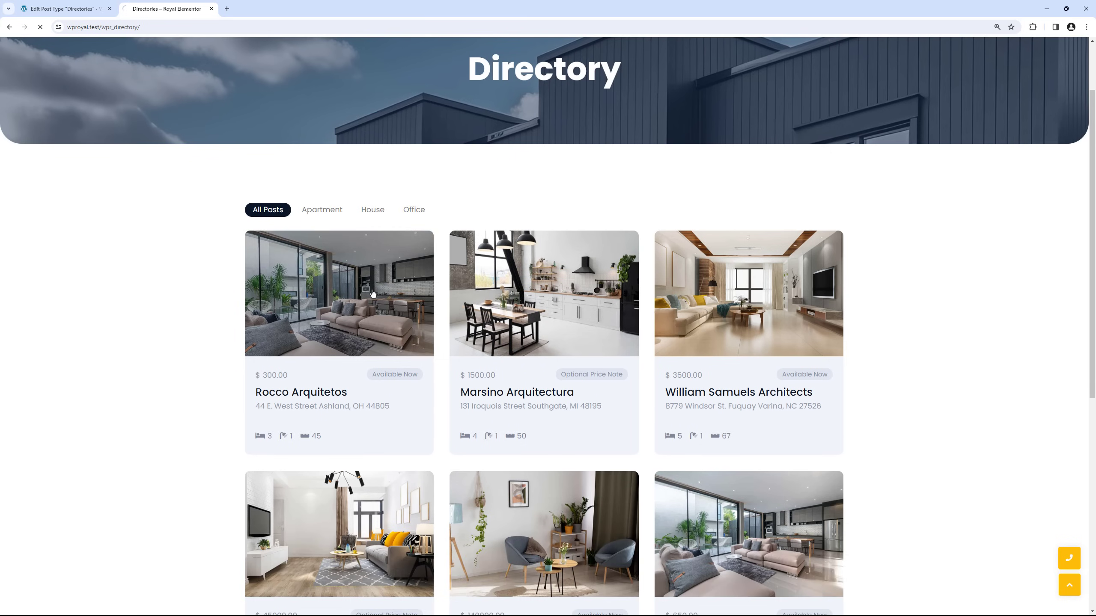
scroll(836, 311, down, 5)
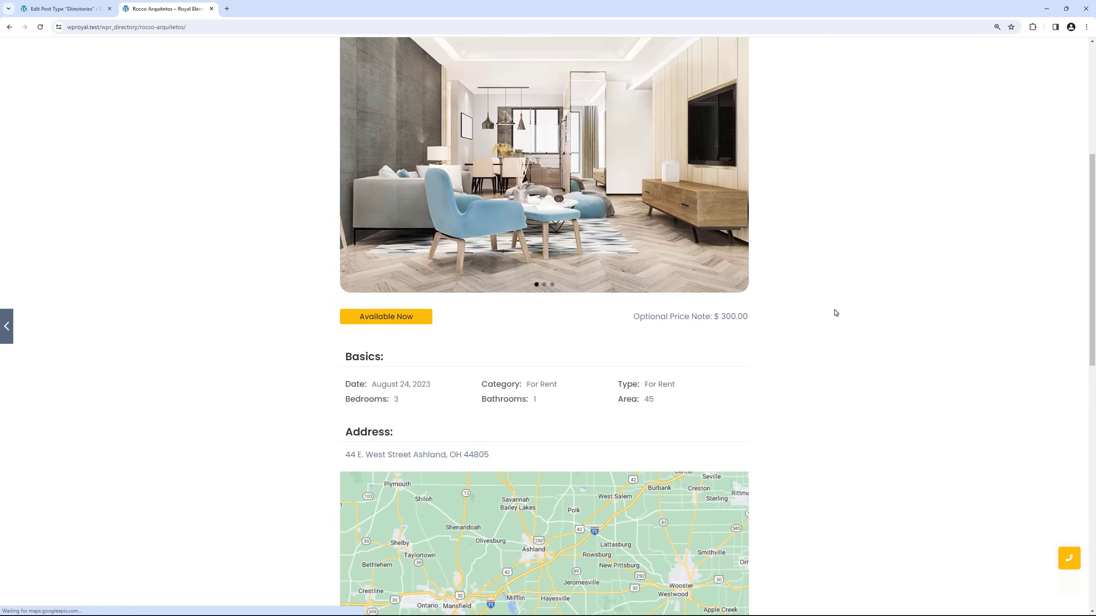
scroll(835, 313, down, 9)
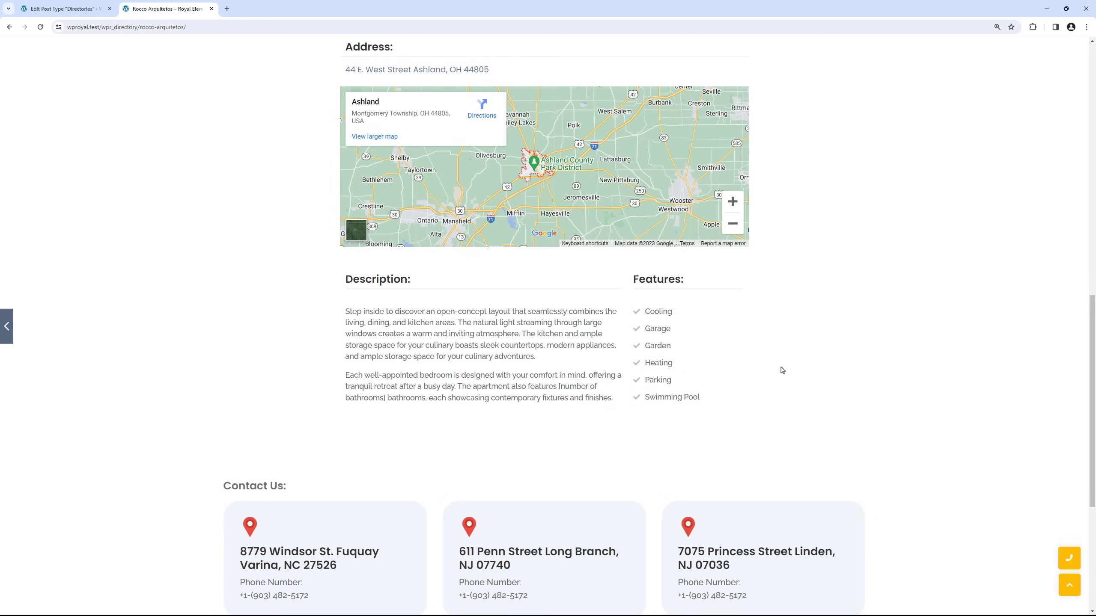
scroll(827, 352, up, 15)
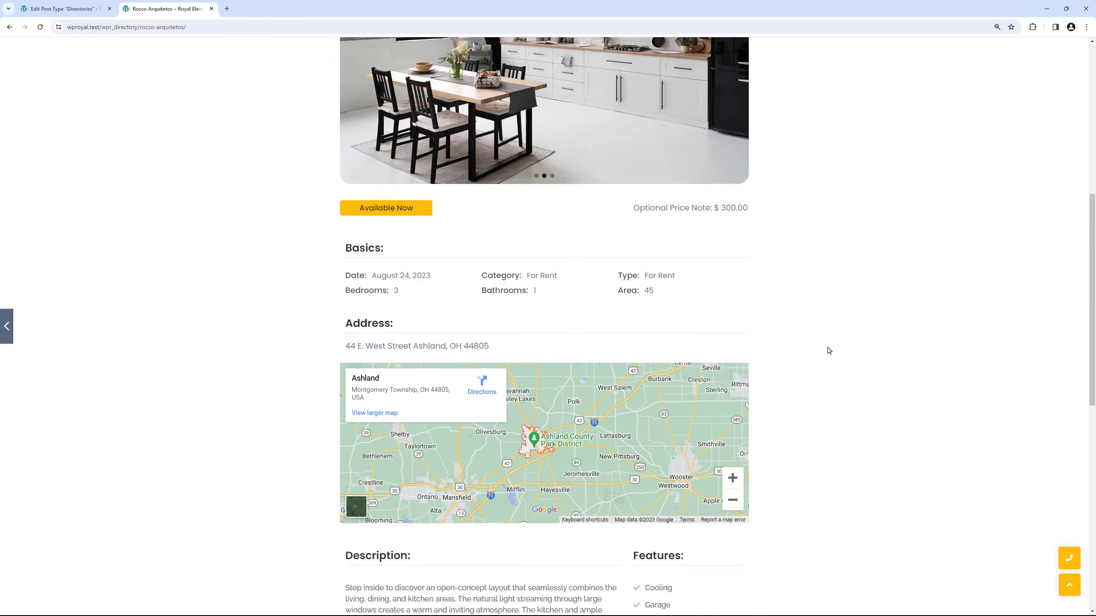
click(65, 9)
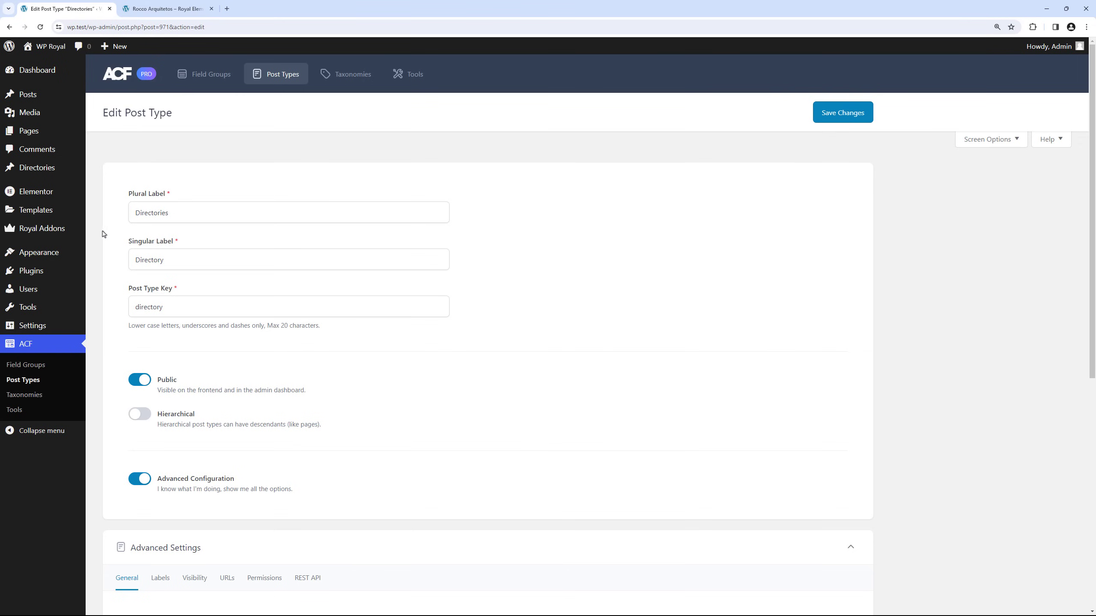
Step: Add a new ACF taxonomy with the plural label Property Types and the singular label Property Type
click(25, 395)
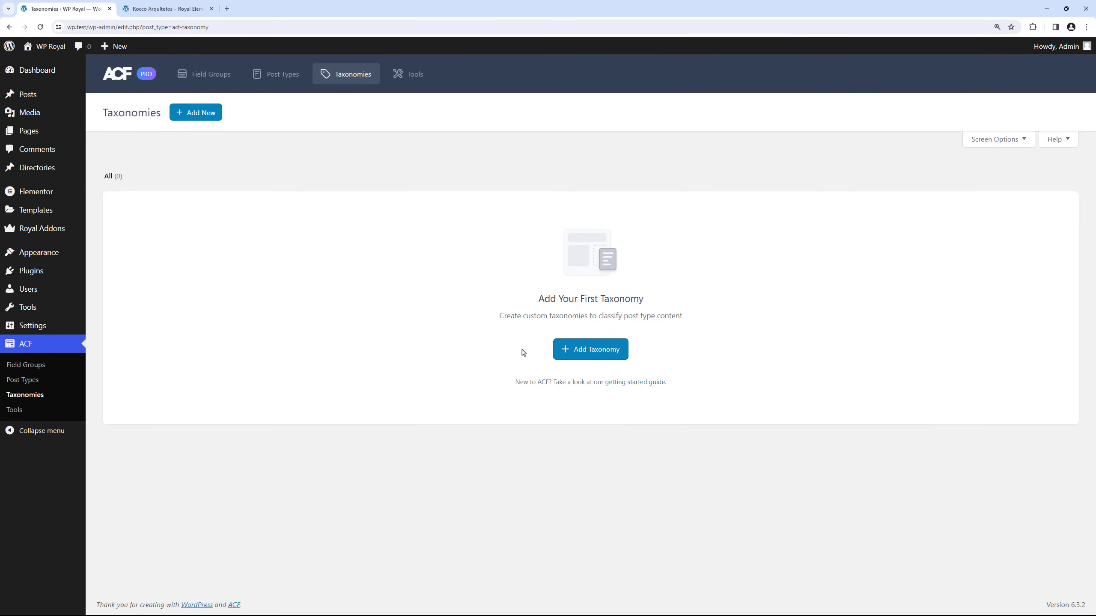
click(590, 349)
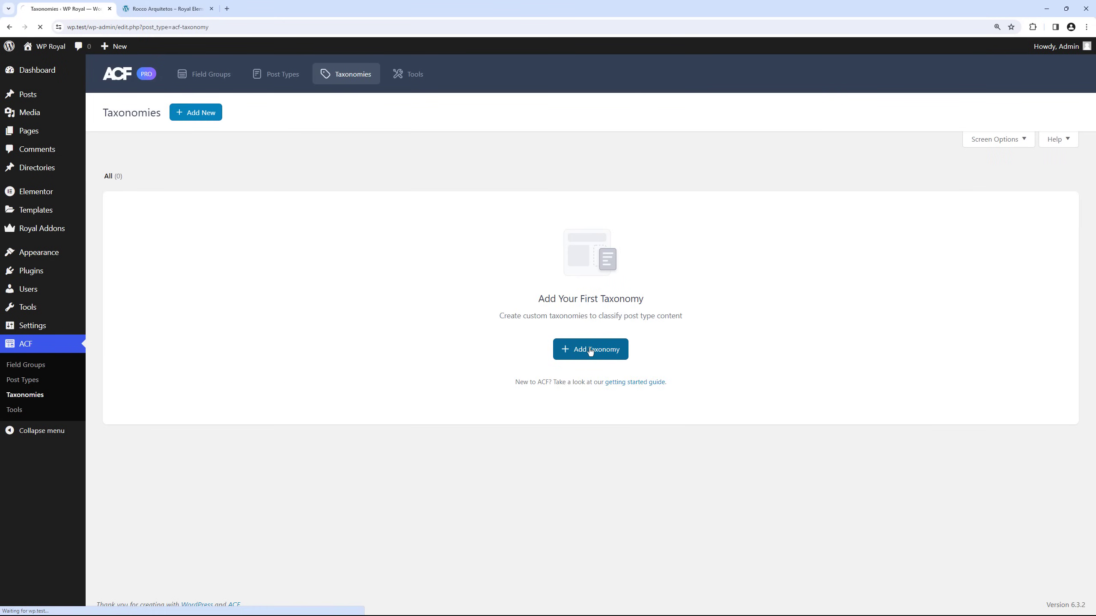
click(175, 214)
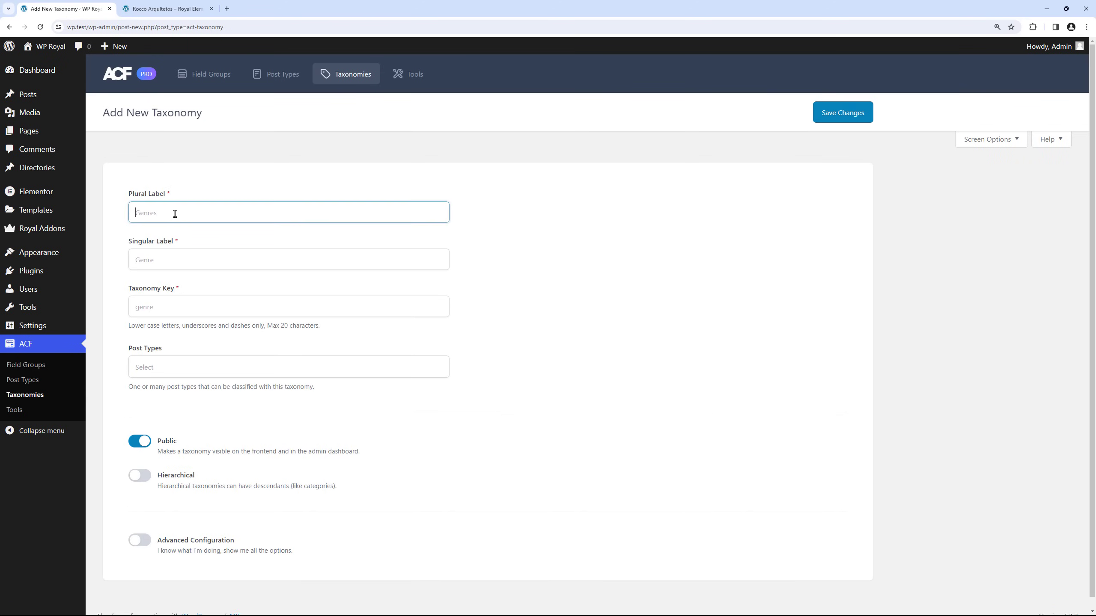
text(Property Types)
click(176, 261)
text(Property Types)
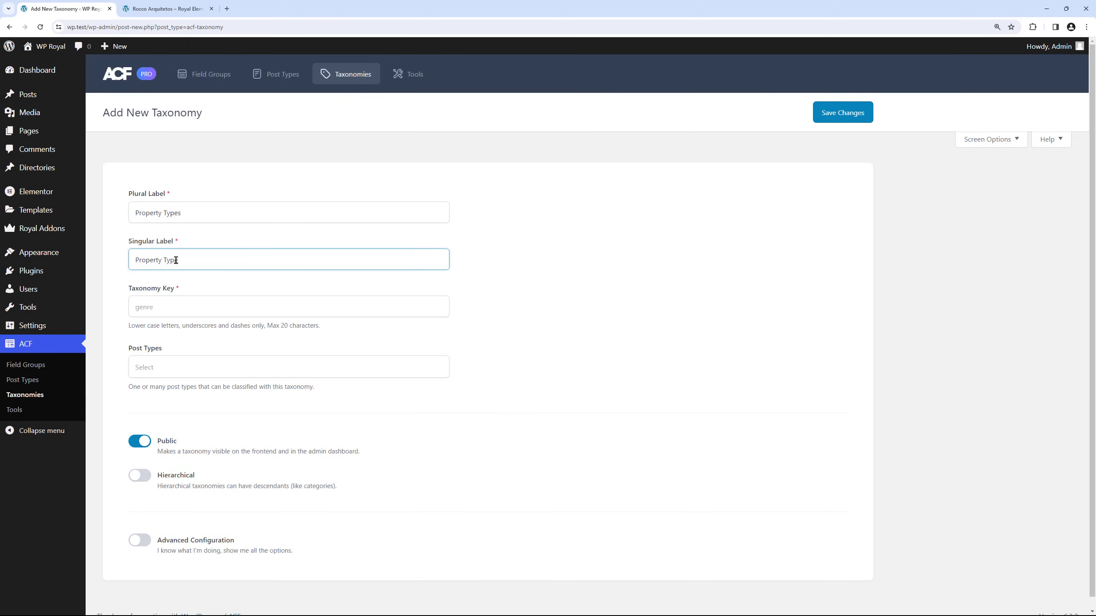
Step: Set the taxonomy key to property_type, assign the taxonomy to the Directory post type and save it
click(194, 306)
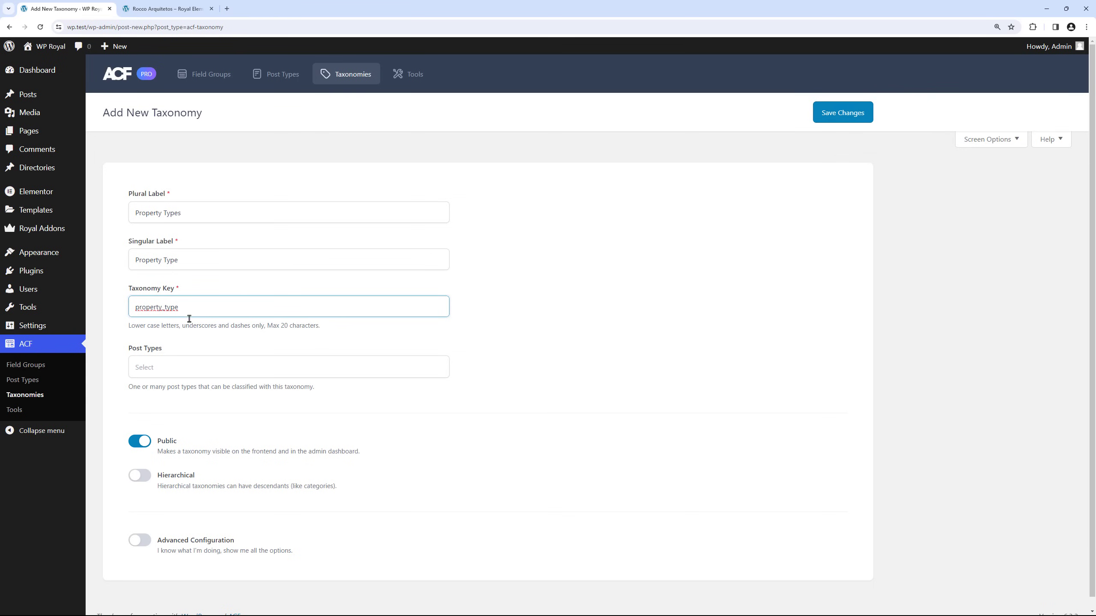
click(189, 370)
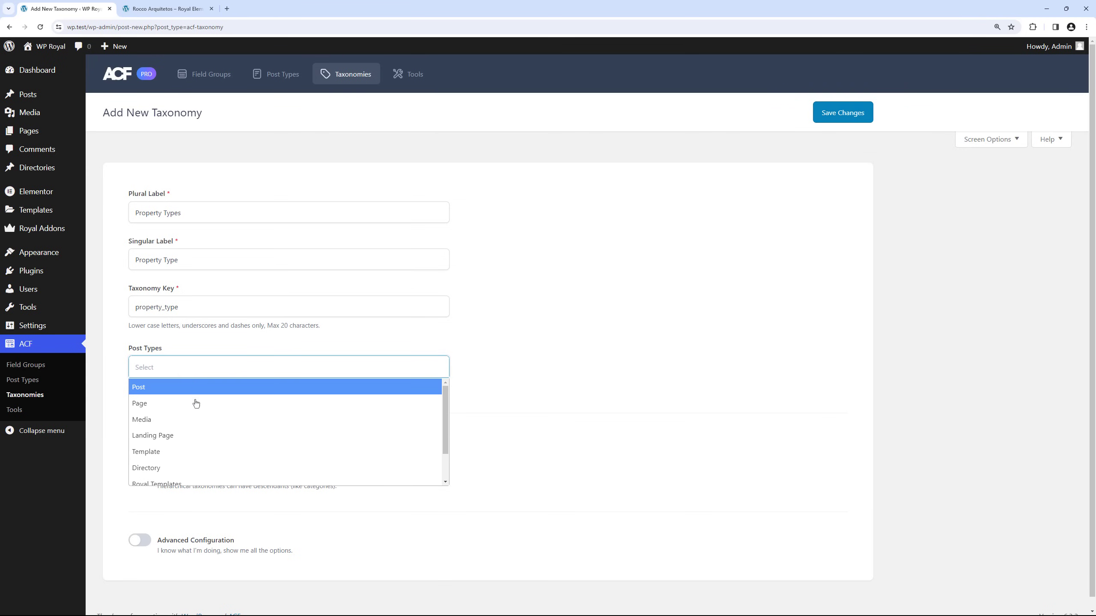
click(190, 470)
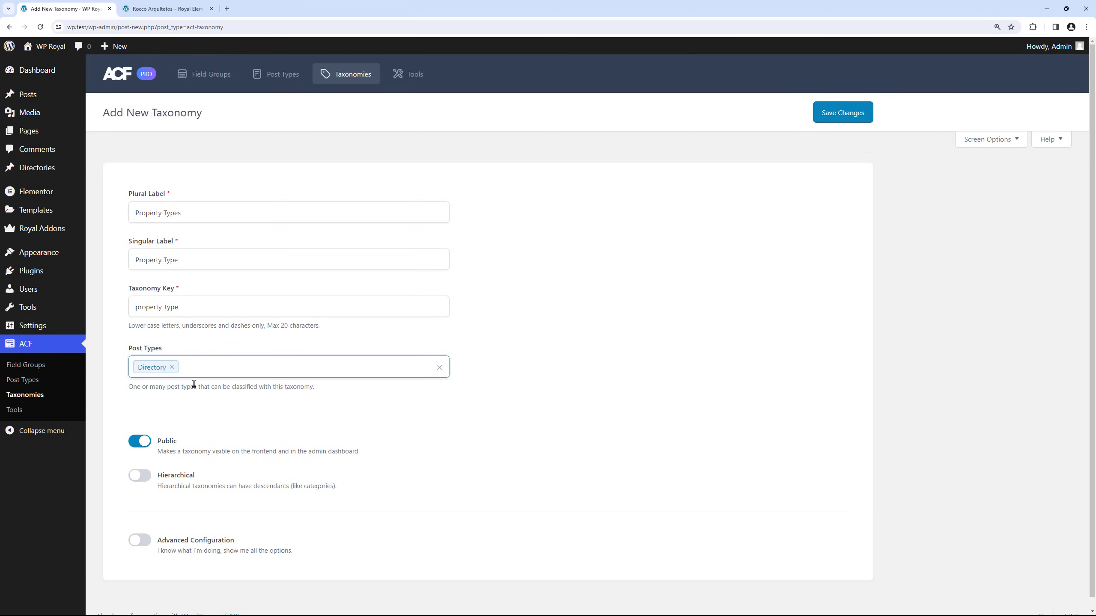
click(199, 350)
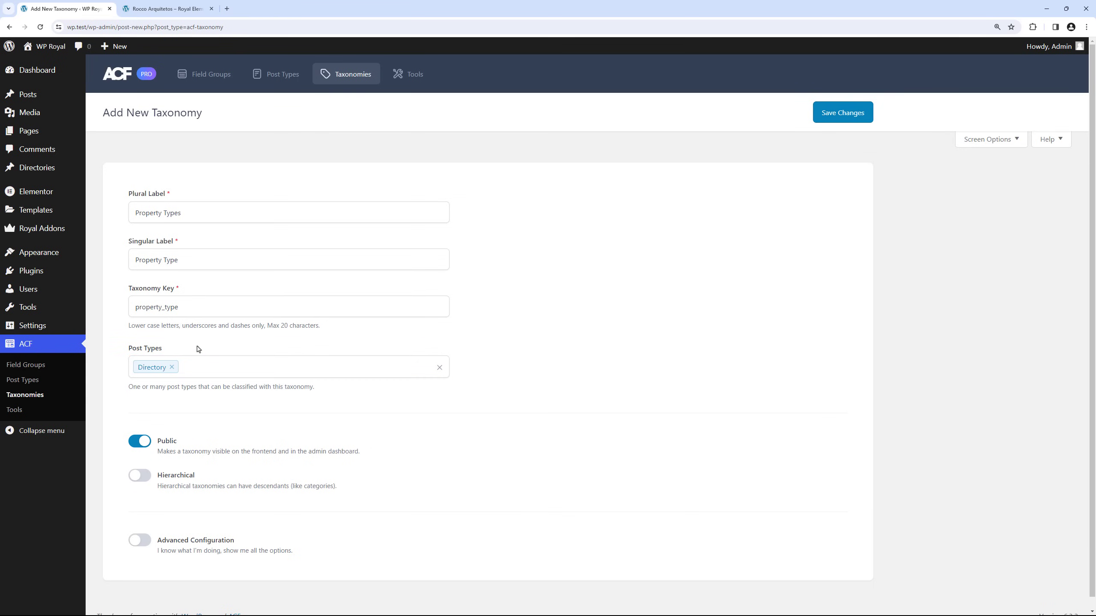
click(837, 113)
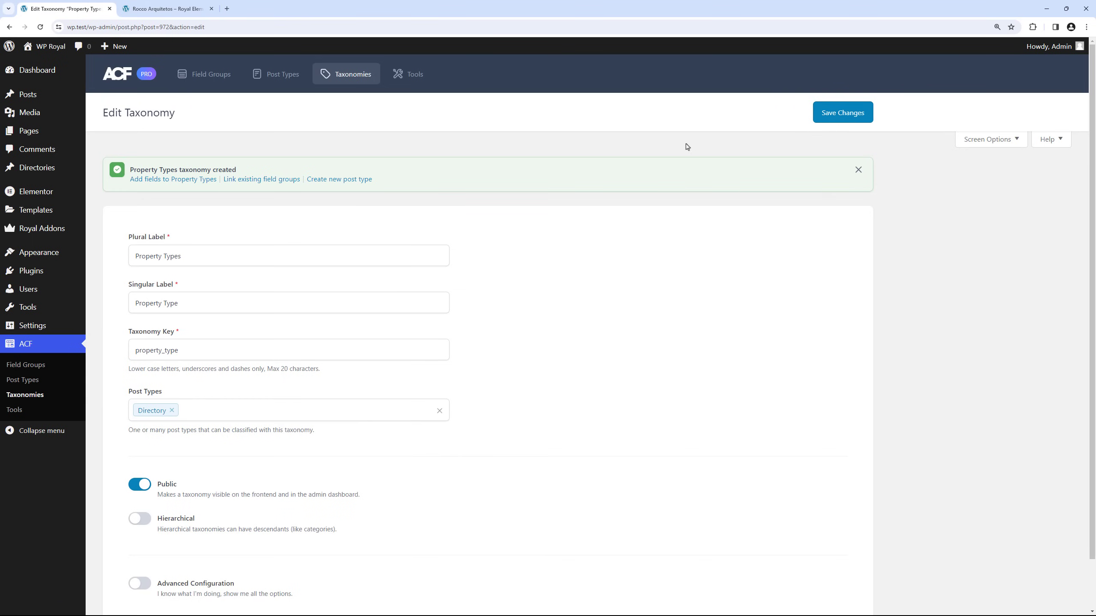
Step: Add another ACF taxonomy with the plural label Property Features
click(33, 401)
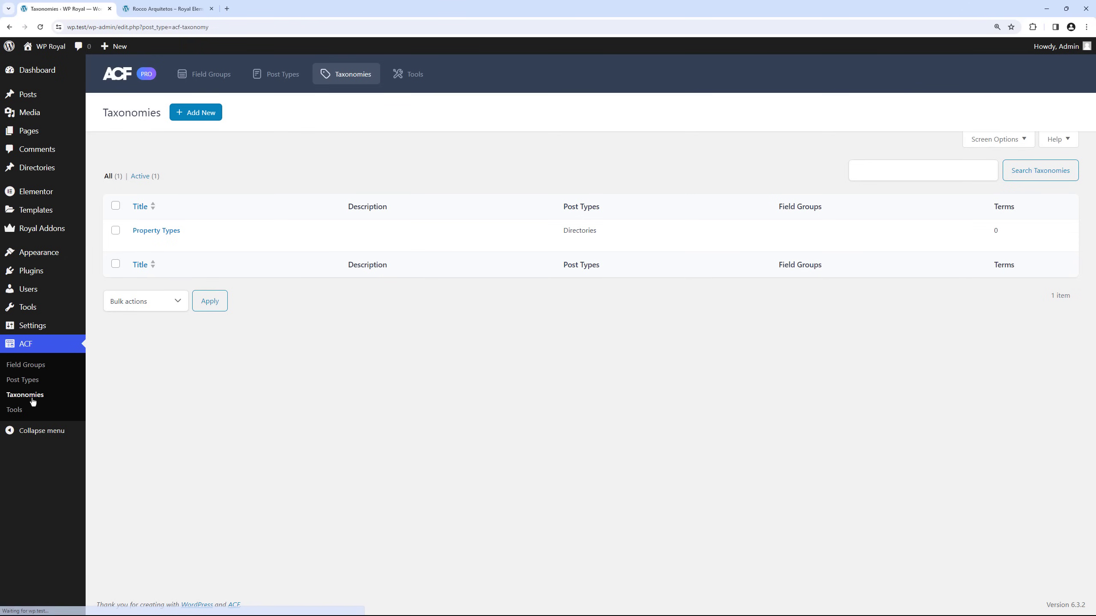
click(199, 115)
click(185, 213)
key(Down)
key(Return)
key(BackSpace)
key(BackSpace)
key(BackSpace)
key(BackSpace)
key(BackSpace)
text(Features)
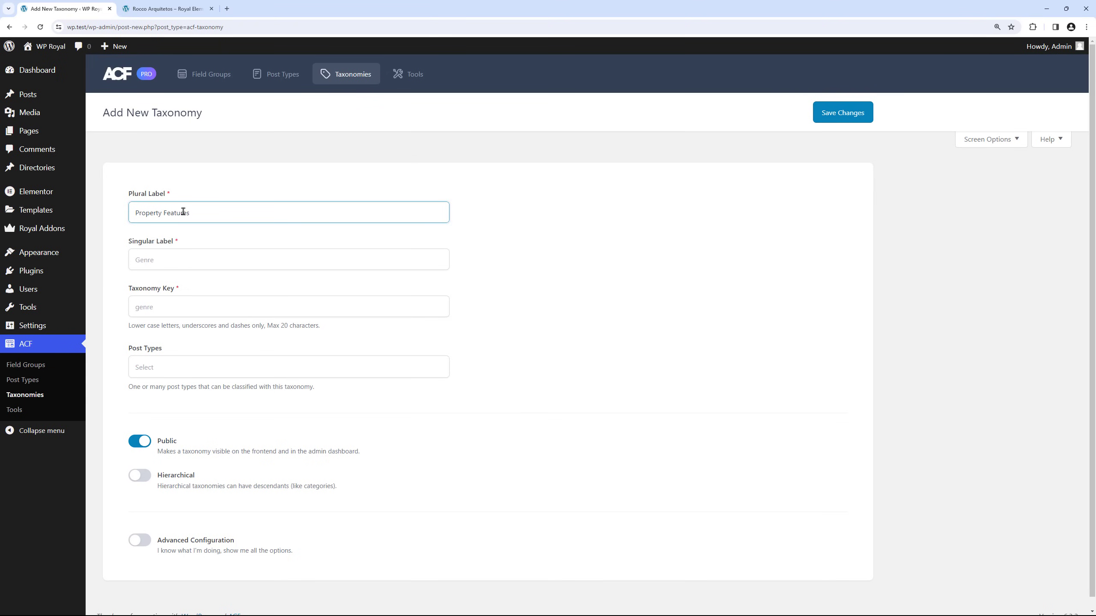
Step: Give the new taxonomy the singular label Property Feature and the taxonomy key property_feature
triple_click(183, 211)
key(ctrl+c)
click(178, 255)
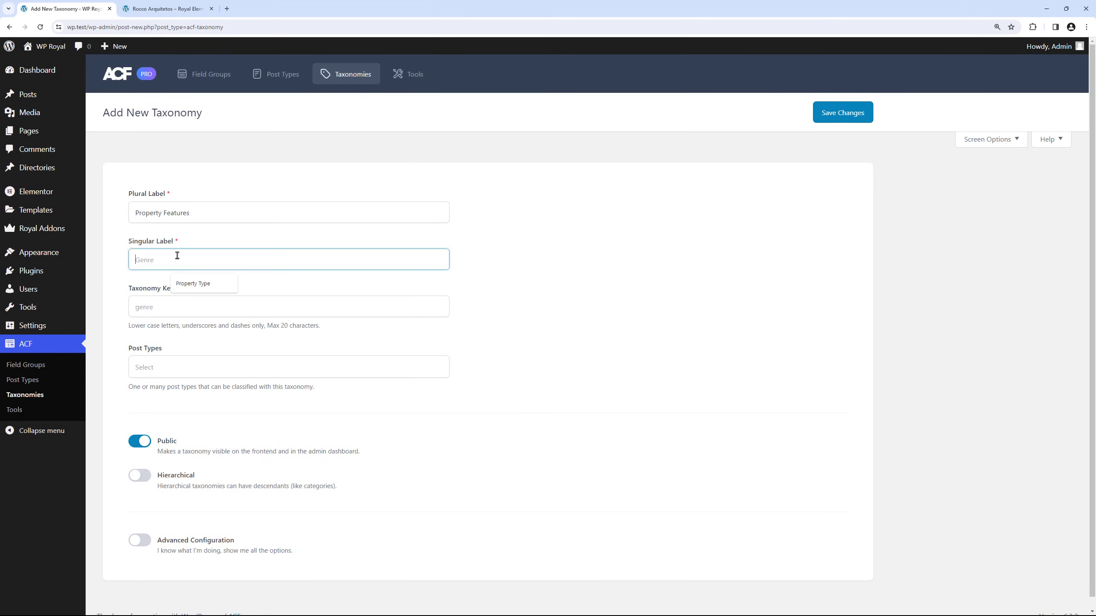
key(ctrl+v)
click(199, 307)
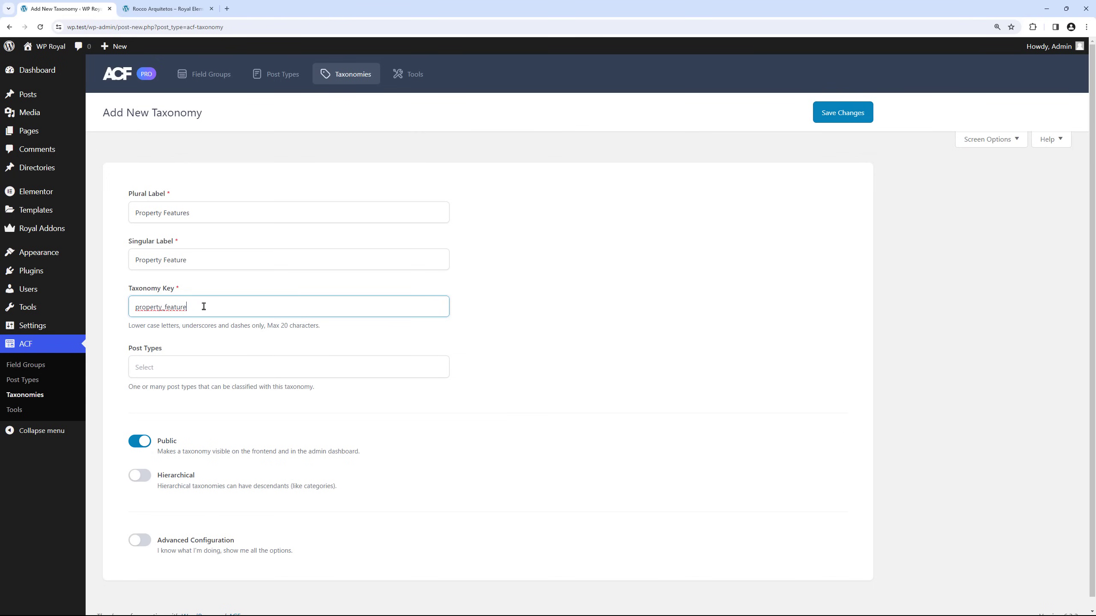
Step: Assign the Property Features taxonomy to the Directory post type and save it
click(199, 367)
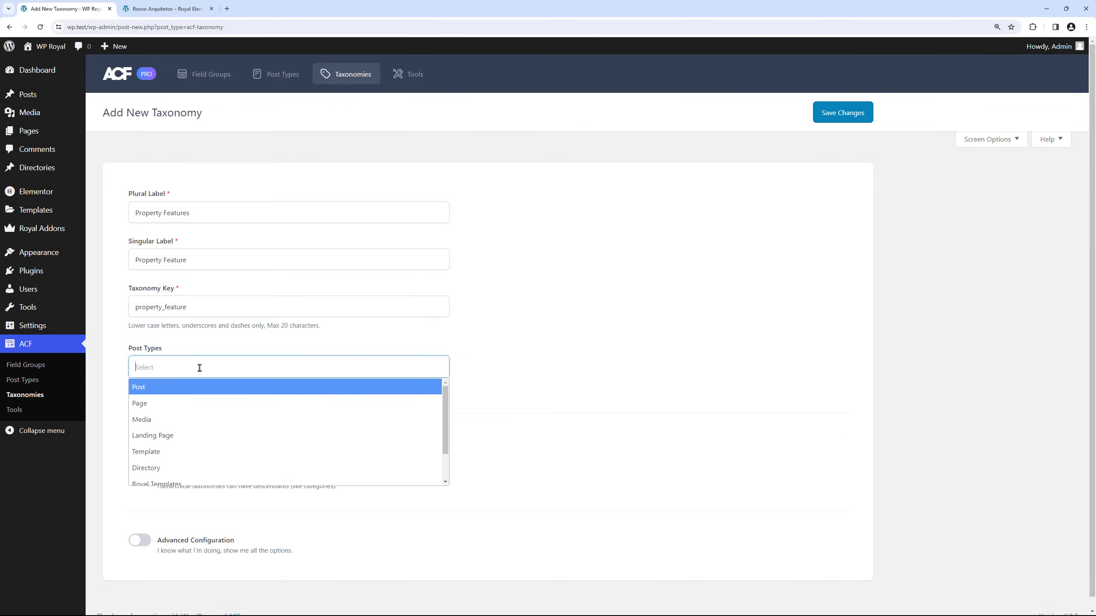
click(187, 468)
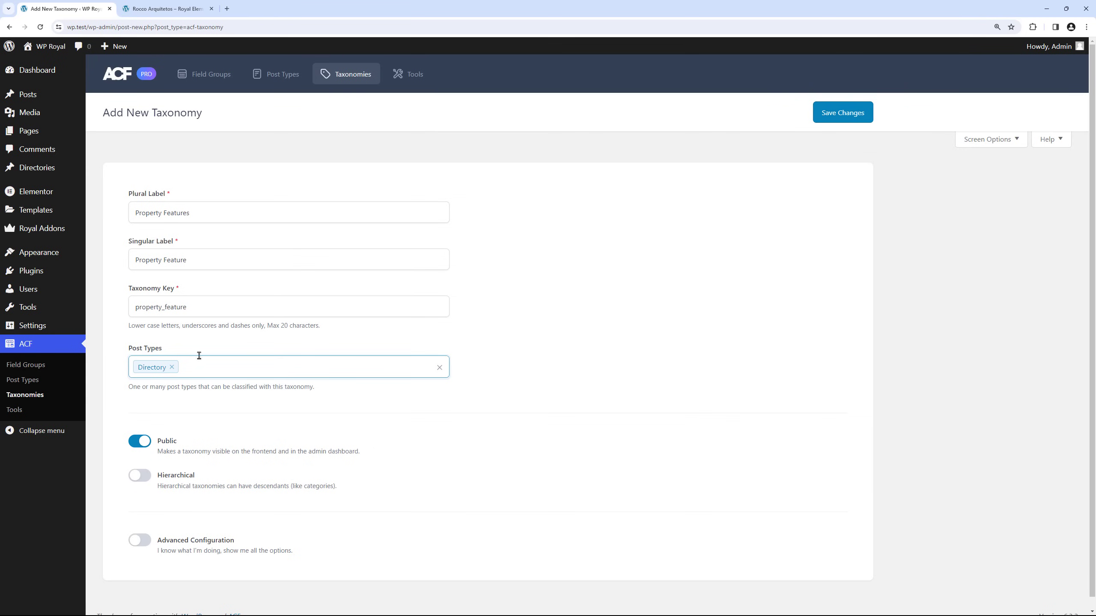
click(842, 113)
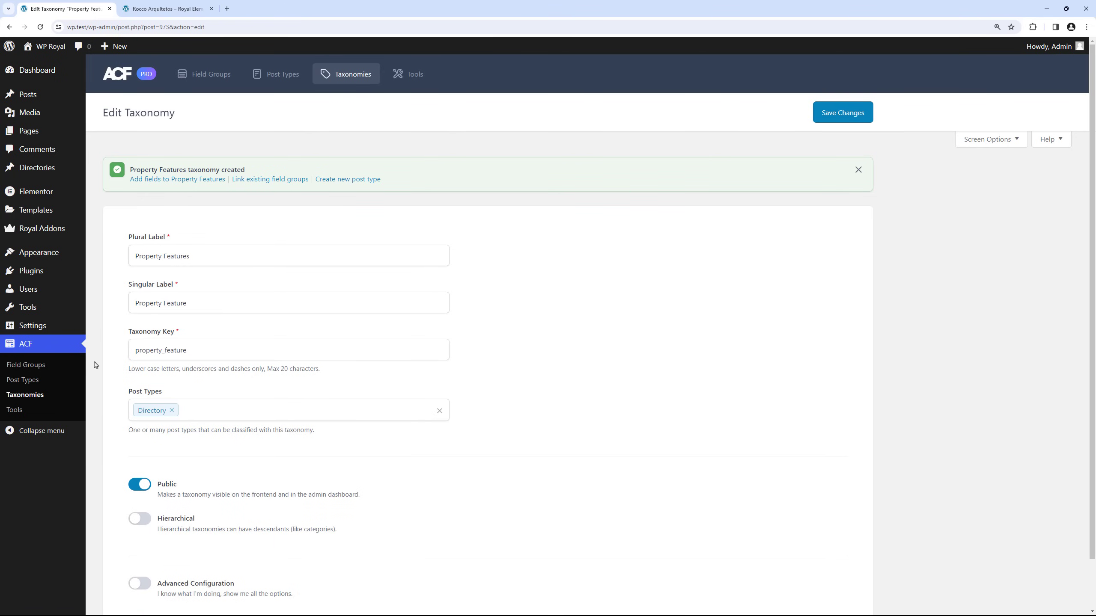
Step: Examine the Property Details fields in the demo site's Rocco Arquitetos entry and return to the ACF field groups
click(33, 367)
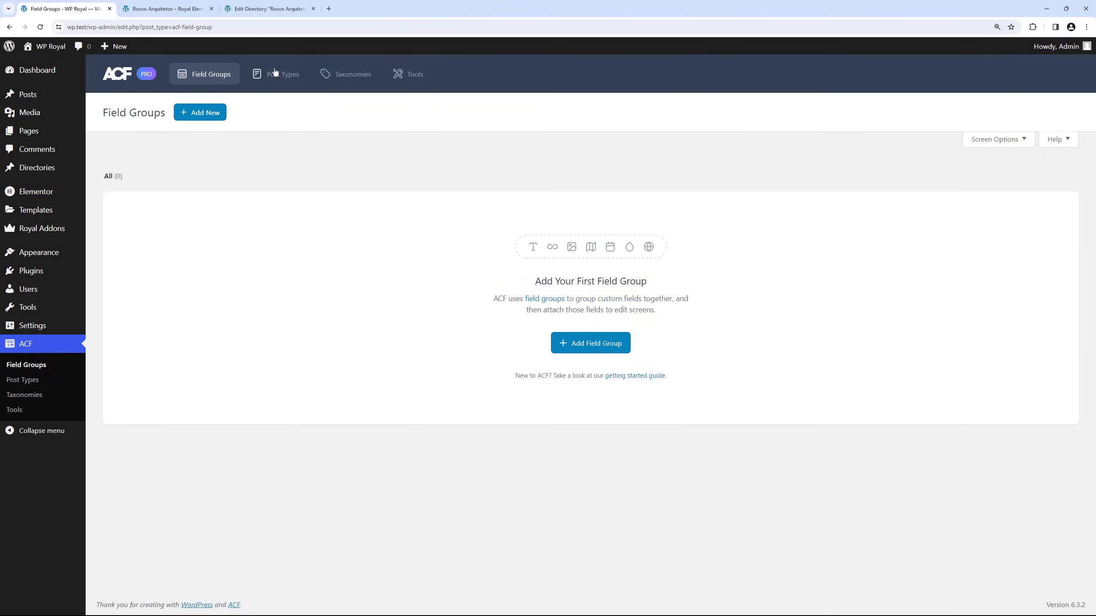
click(272, 10)
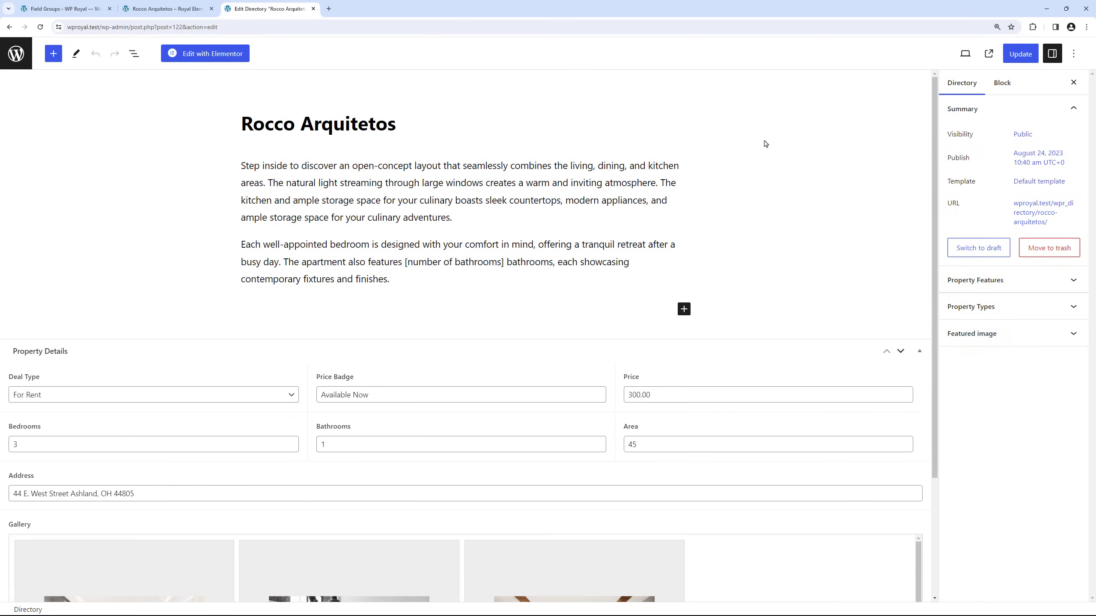
scroll(792, 154, down, 4)
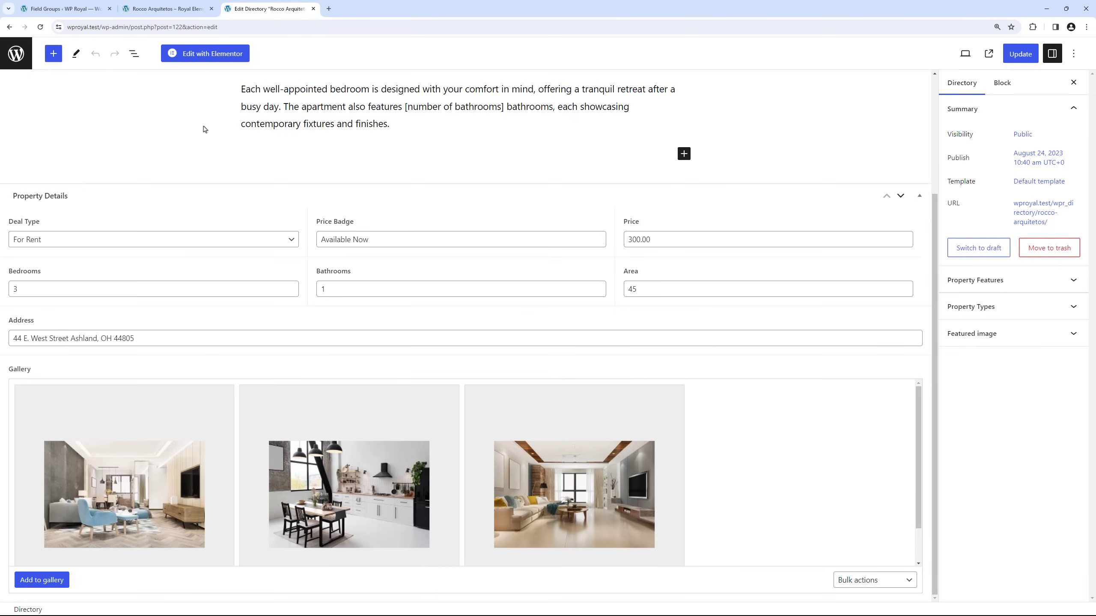
click(85, 10)
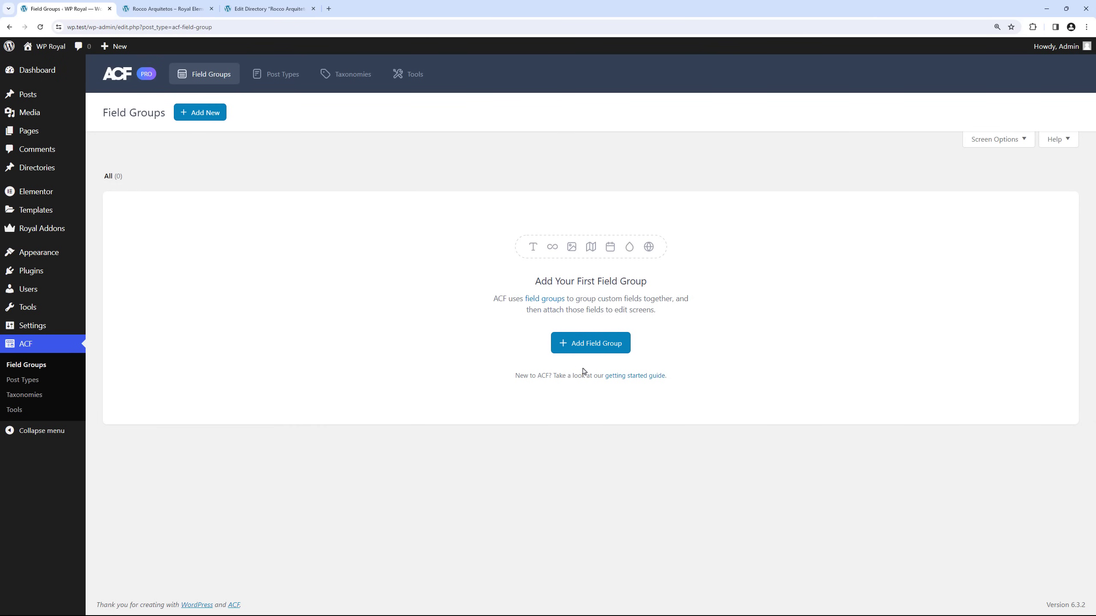
Step: Add a new field group titled Property Details and check the demo entry for the first field it needs
click(598, 347)
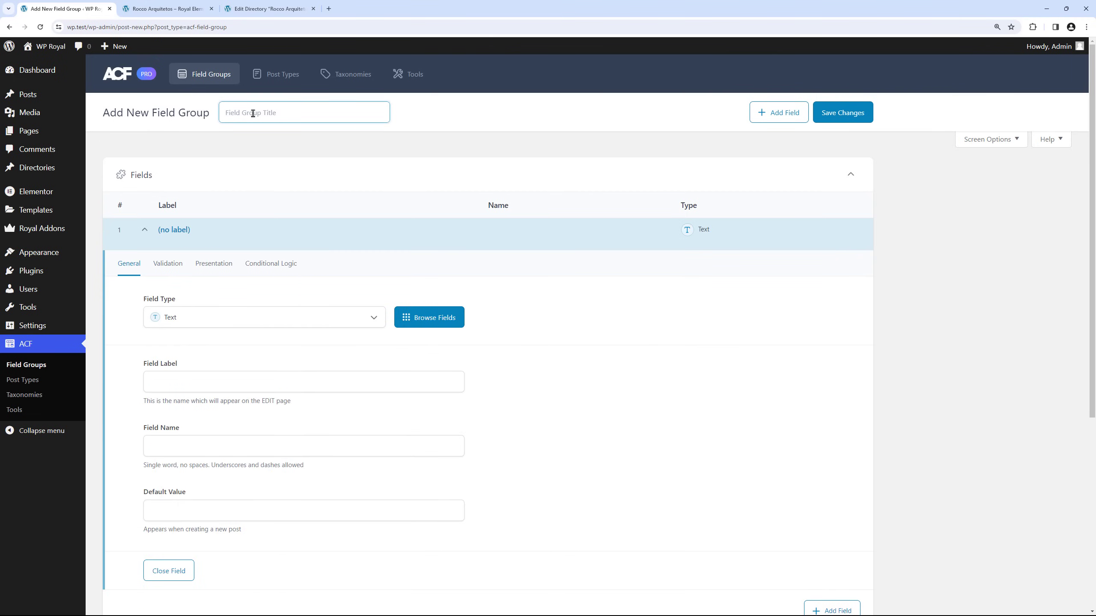
text(Property Details)
click(262, 8)
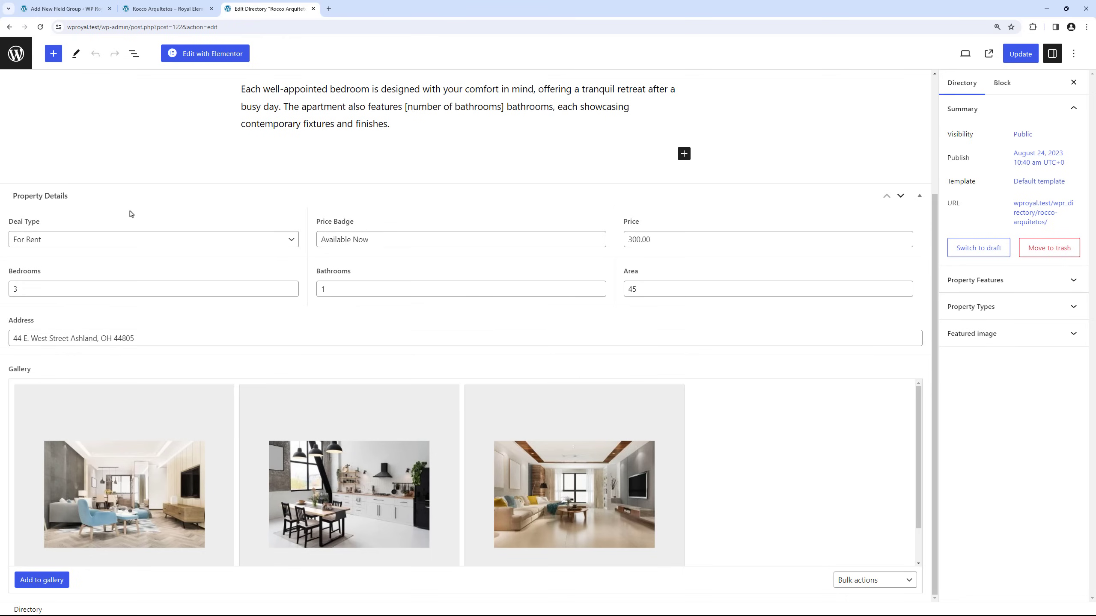
click(70, 8)
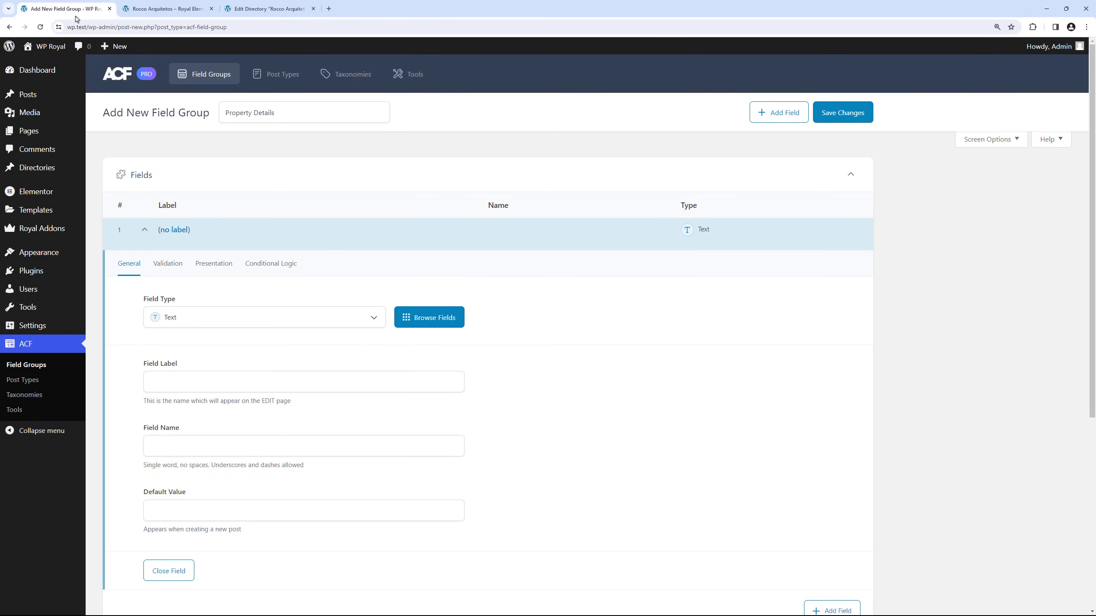
Step: Make the first field a Select labelled Deal Type, named deal_type, with the choices For Rent and For Sale
click(216, 324)
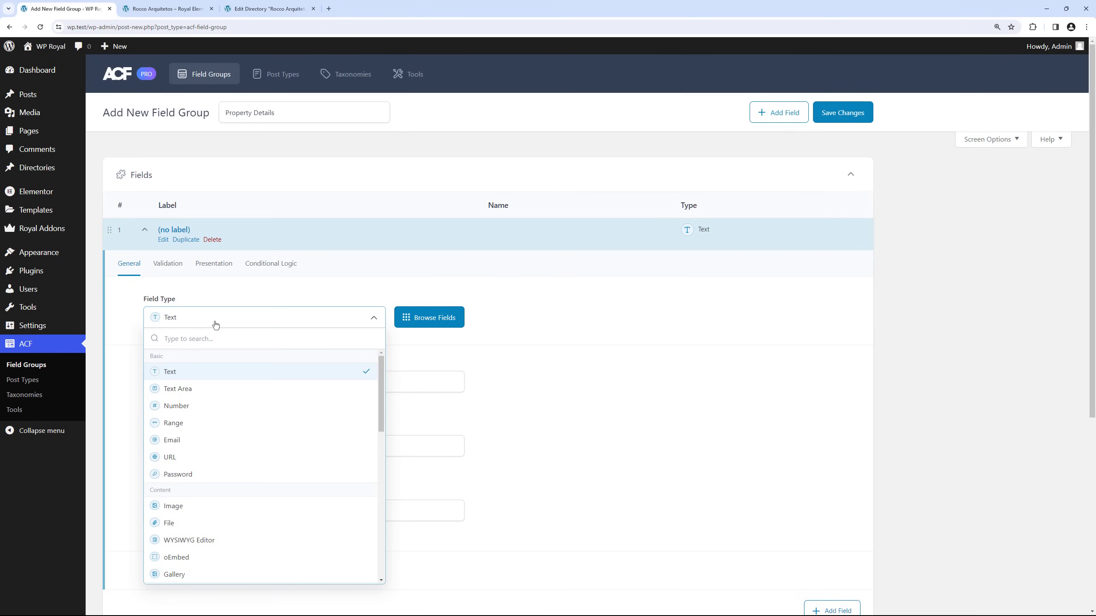
scroll(244, 414, down, 4)
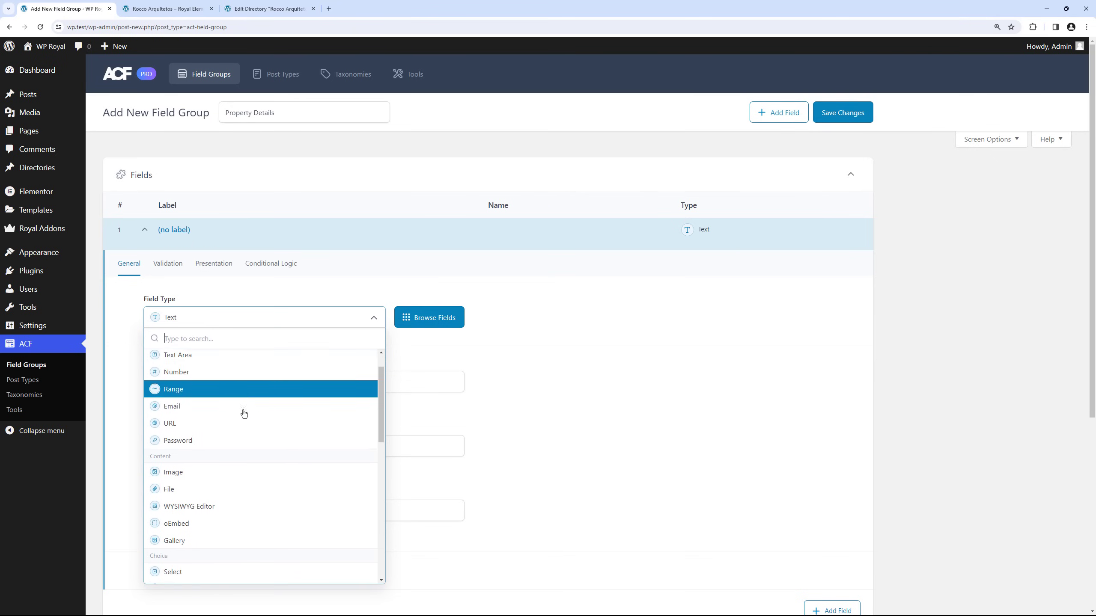
click(233, 438)
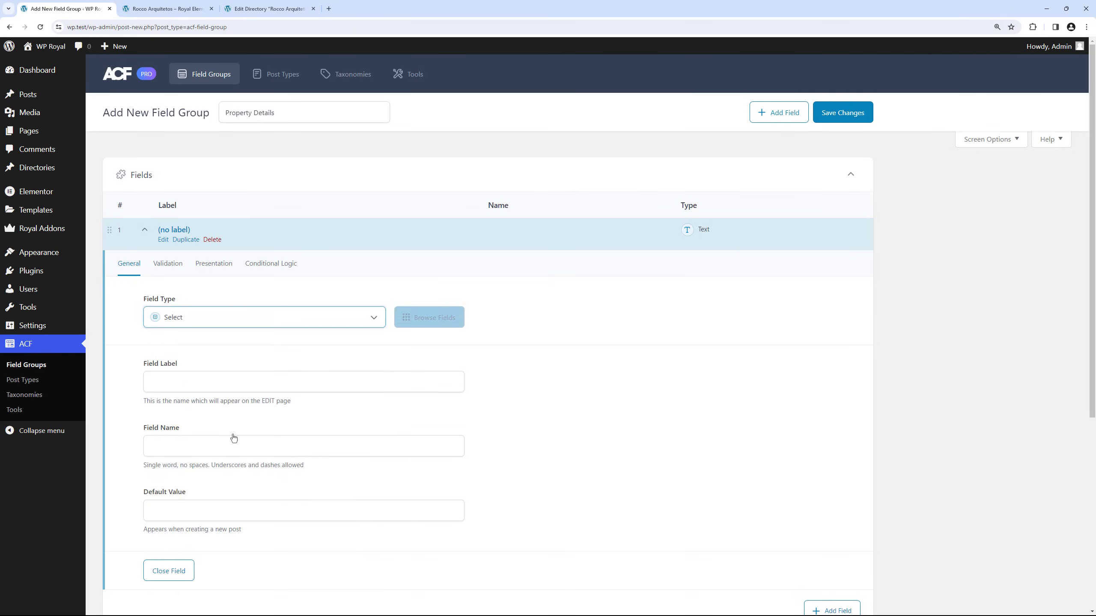
click(190, 383)
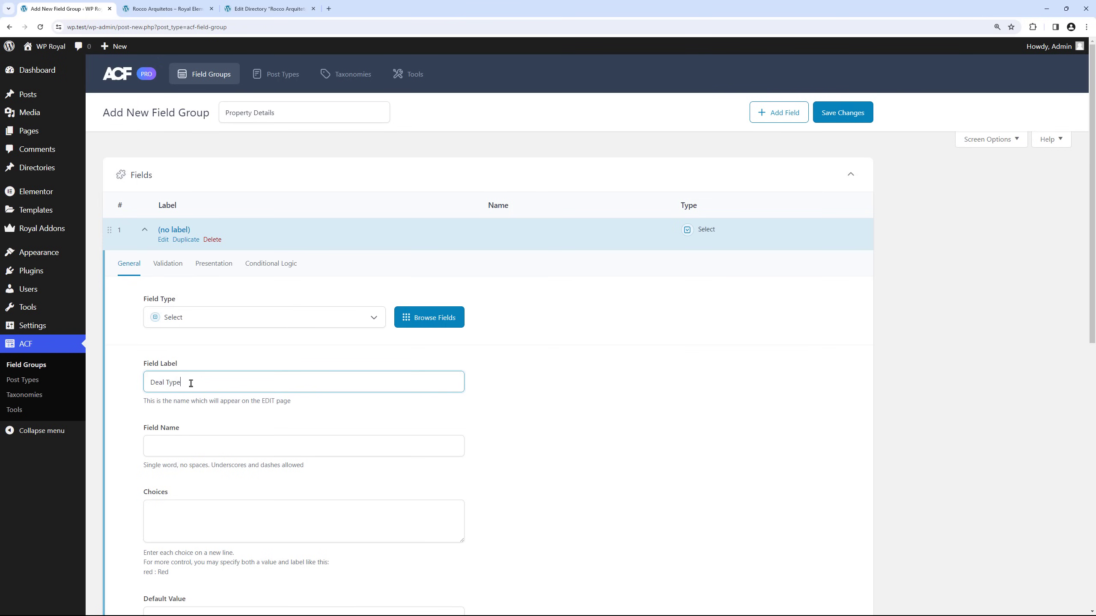
click(215, 442)
scroll(195, 446, down, 2)
click(180, 423)
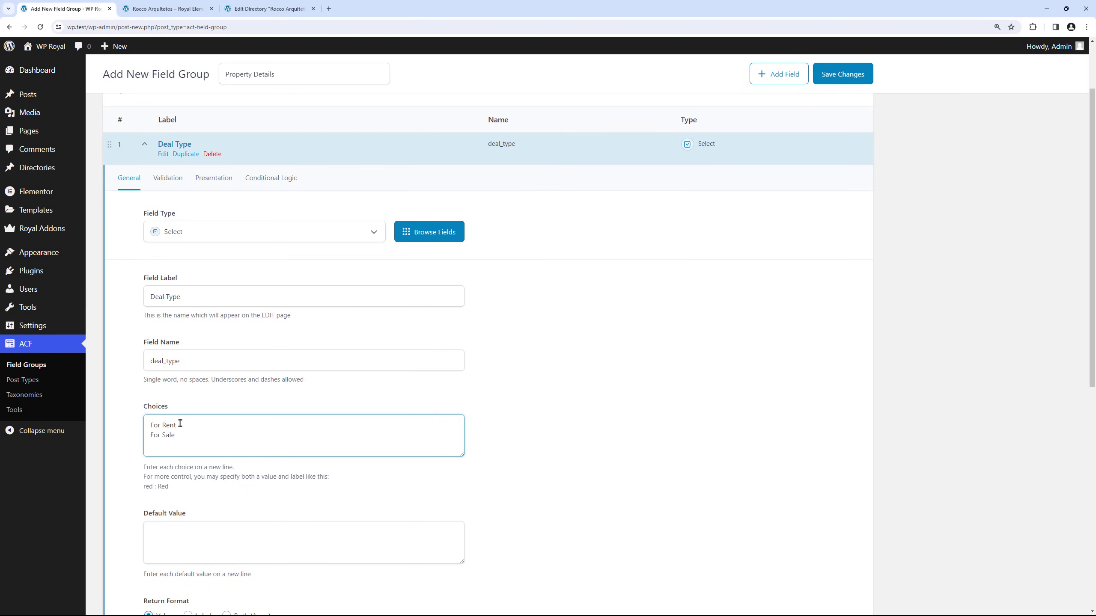
Step: Set the Deal Type field's wrapper width to 33%, check the layout in the demo entry, and collapse the field
click(213, 179)
click(190, 370)
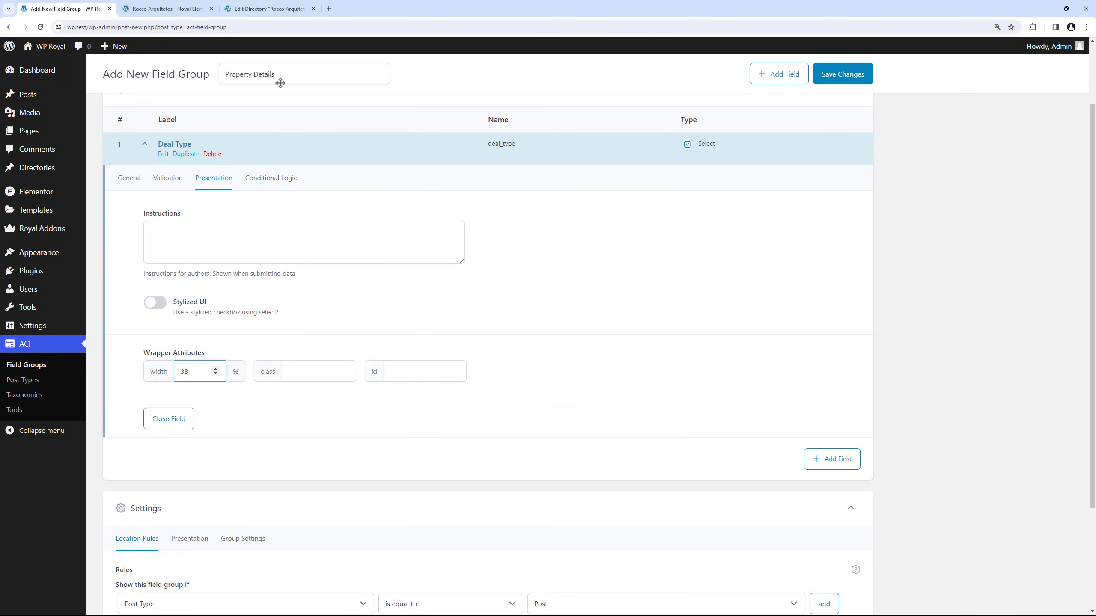
click(268, 8)
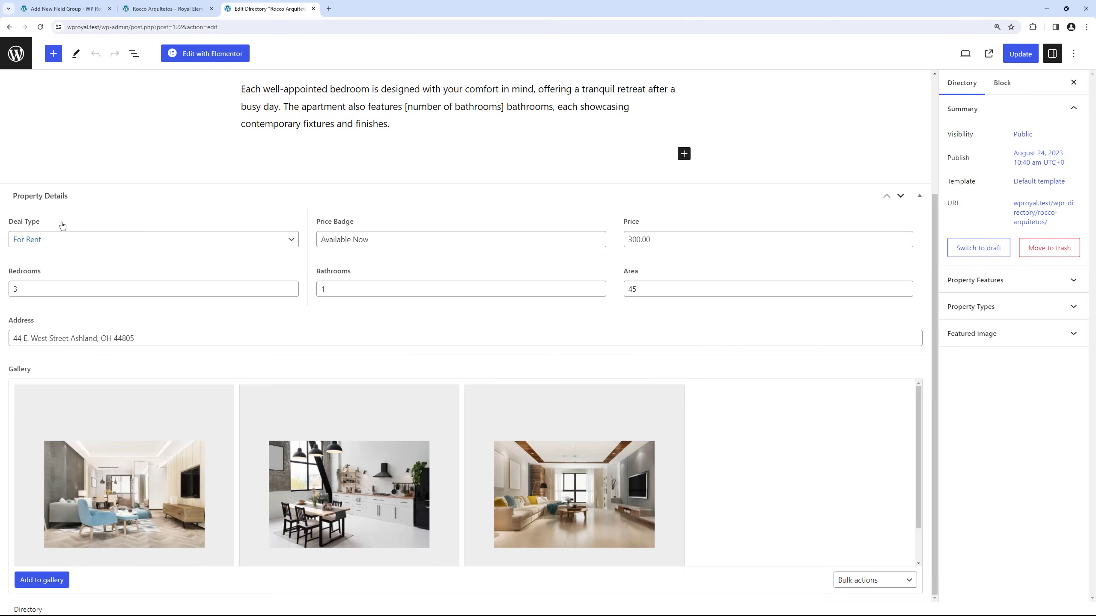
click(74, 10)
click(143, 147)
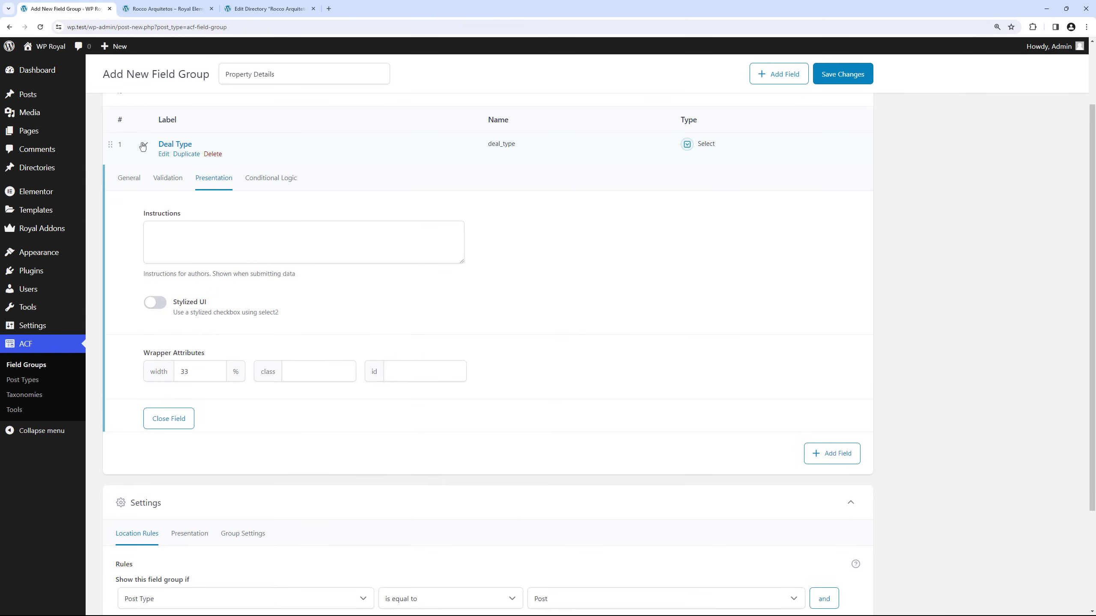
Step: Add a second field of type Text labelled Price Badge with the name price_badge
click(829, 274)
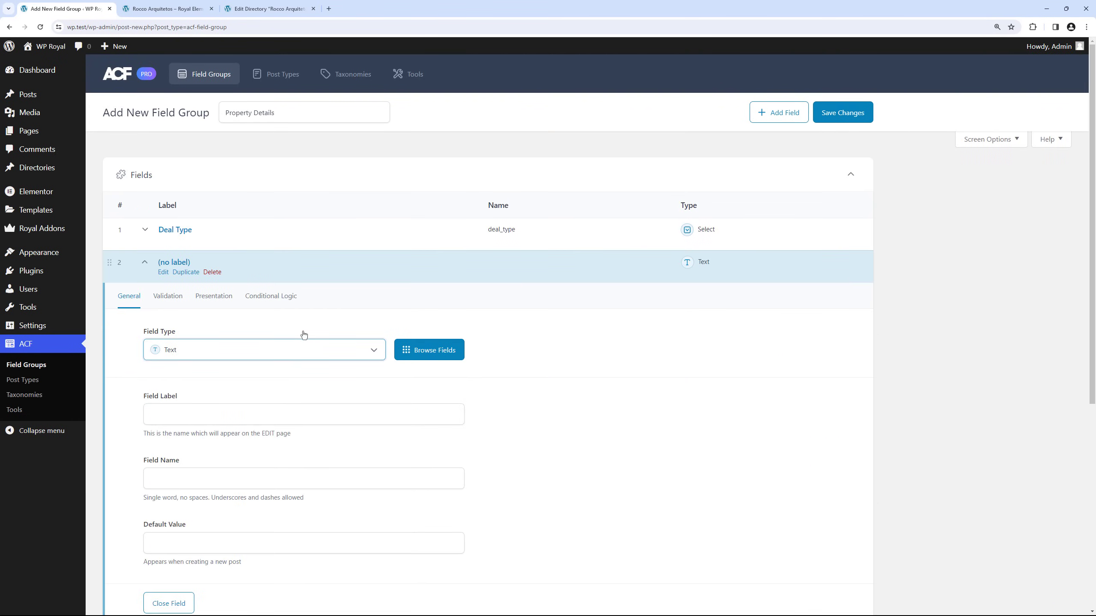
click(234, 349)
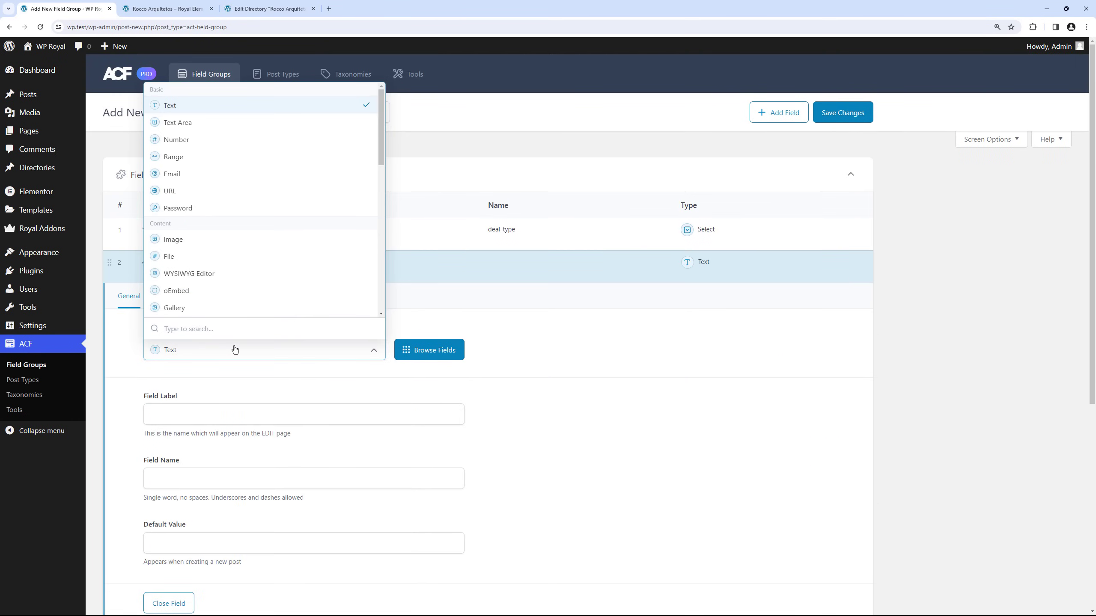
click(235, 350)
click(195, 415)
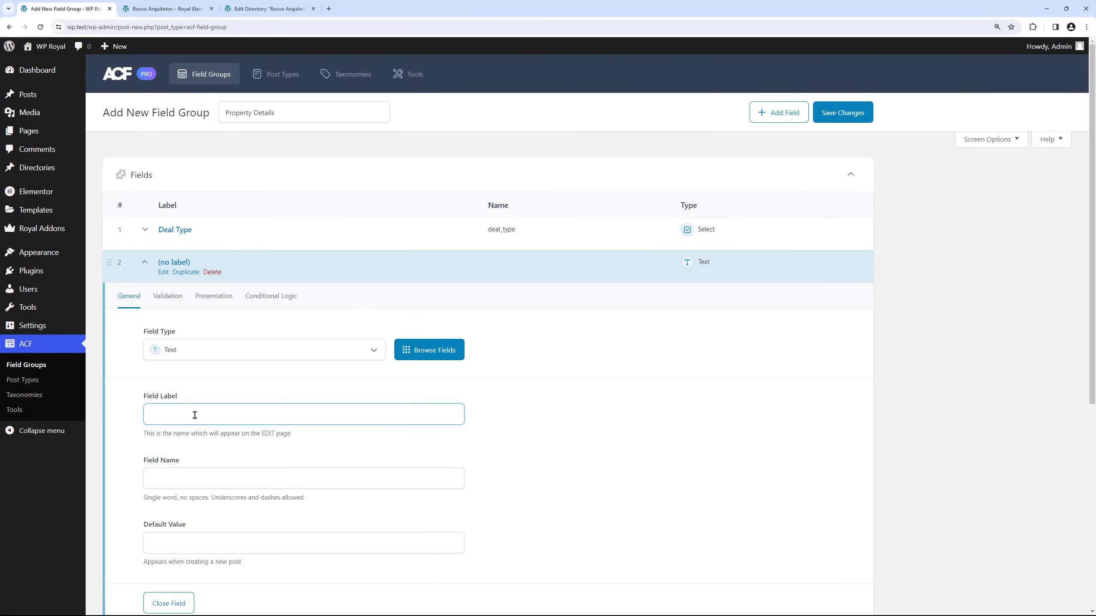
text(Price Badge)
scroll(207, 425, down, 1)
click(218, 434)
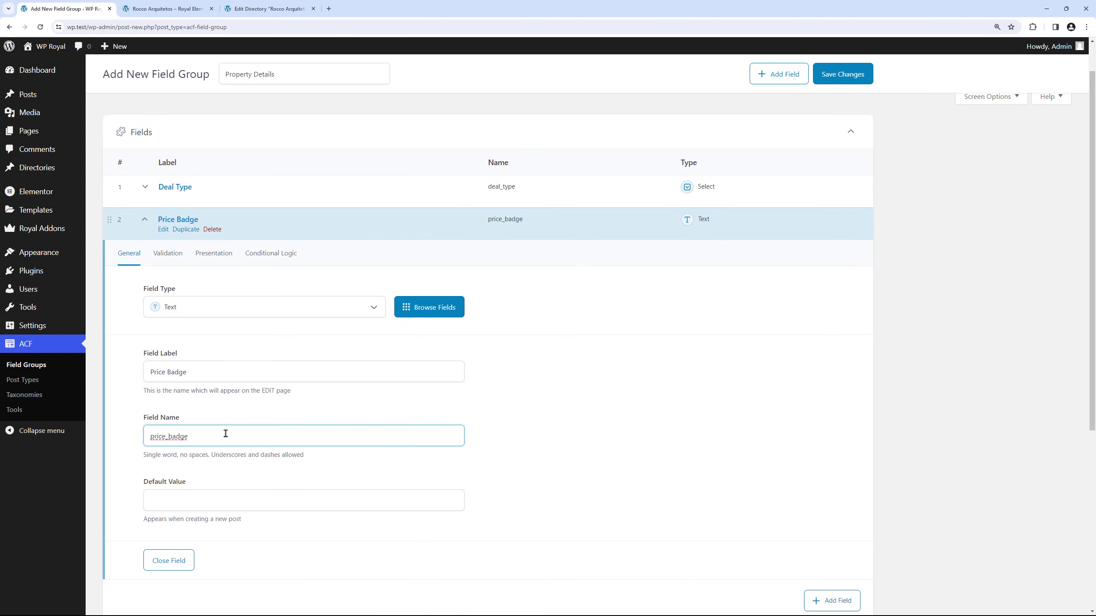
Step: Set the Price Badge field's wrapper width to 33% and collapse the field
click(211, 254)
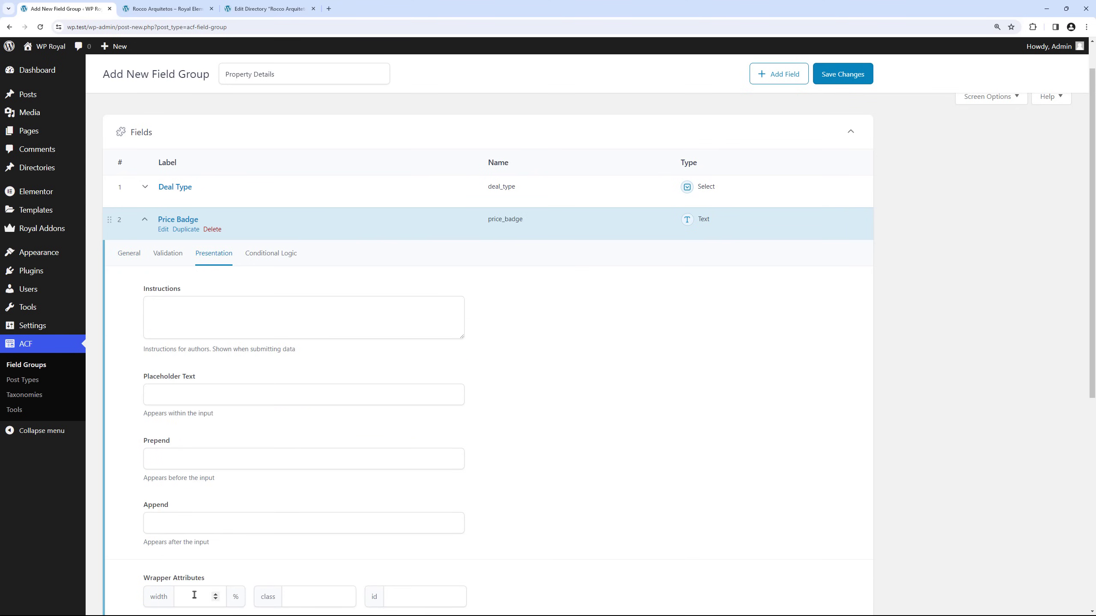
scroll(197, 531, down, 3)
click(189, 469)
text(33)
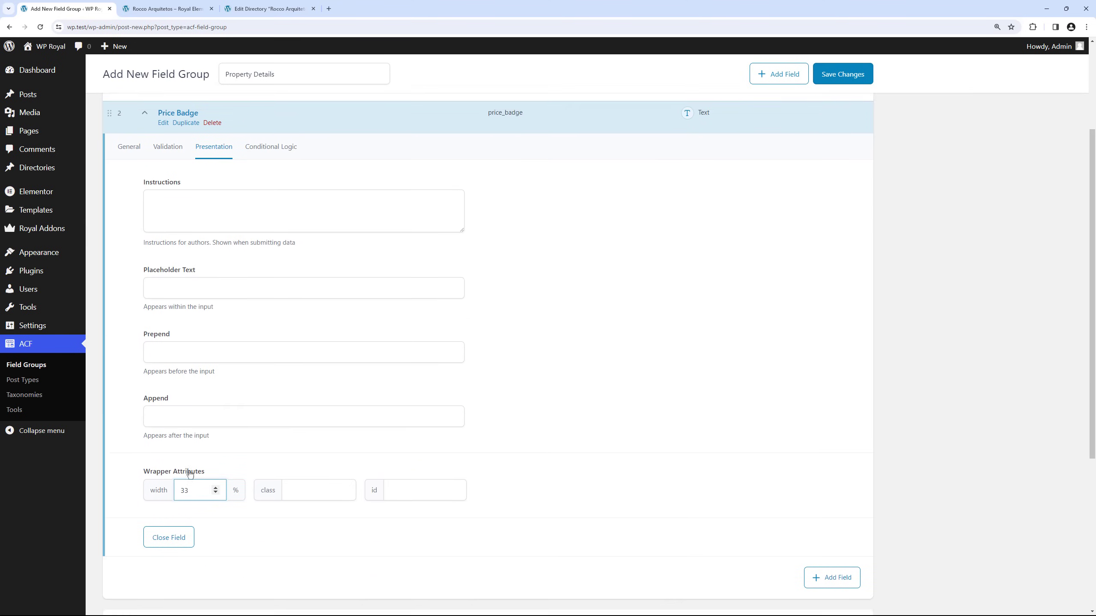
scroll(147, 289, up, 4)
click(145, 264)
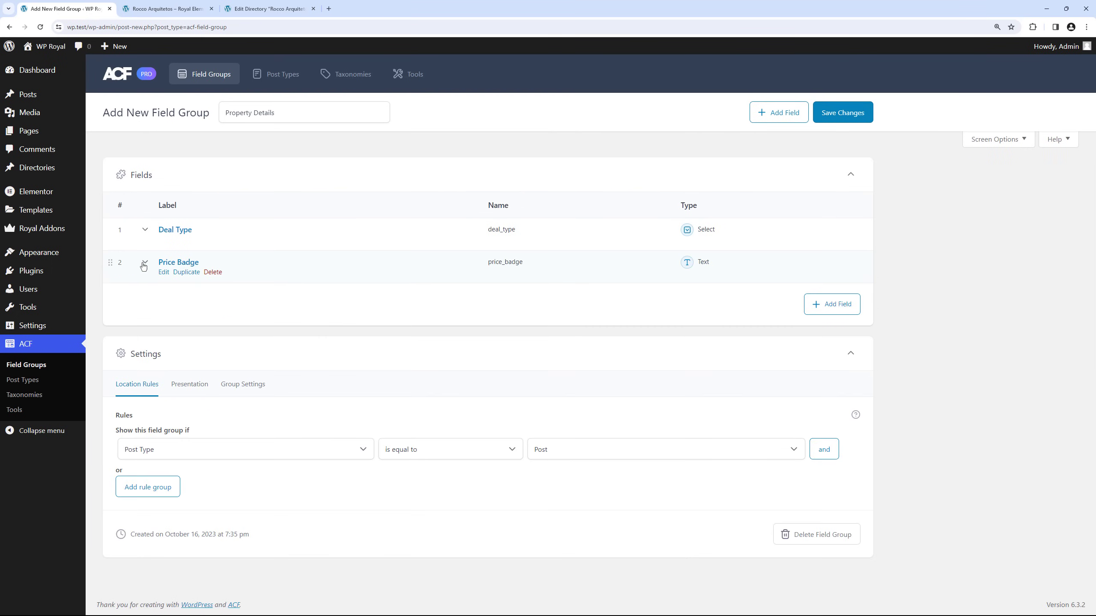
Step: Check the demo entry for the third field and add it as a Number field labelled Price, named price
click(261, 10)
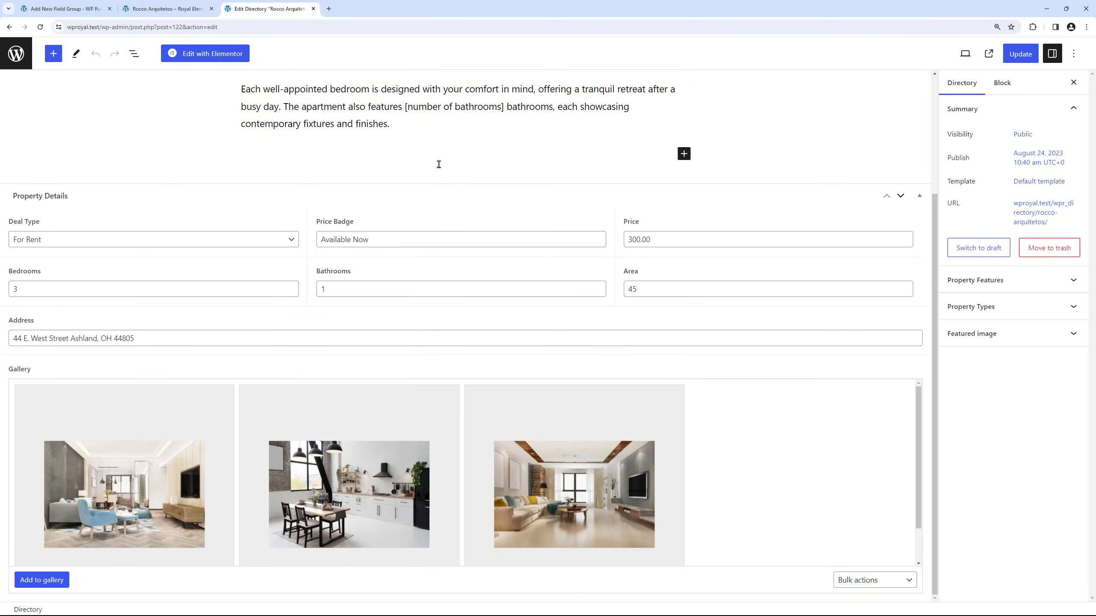
click(71, 11)
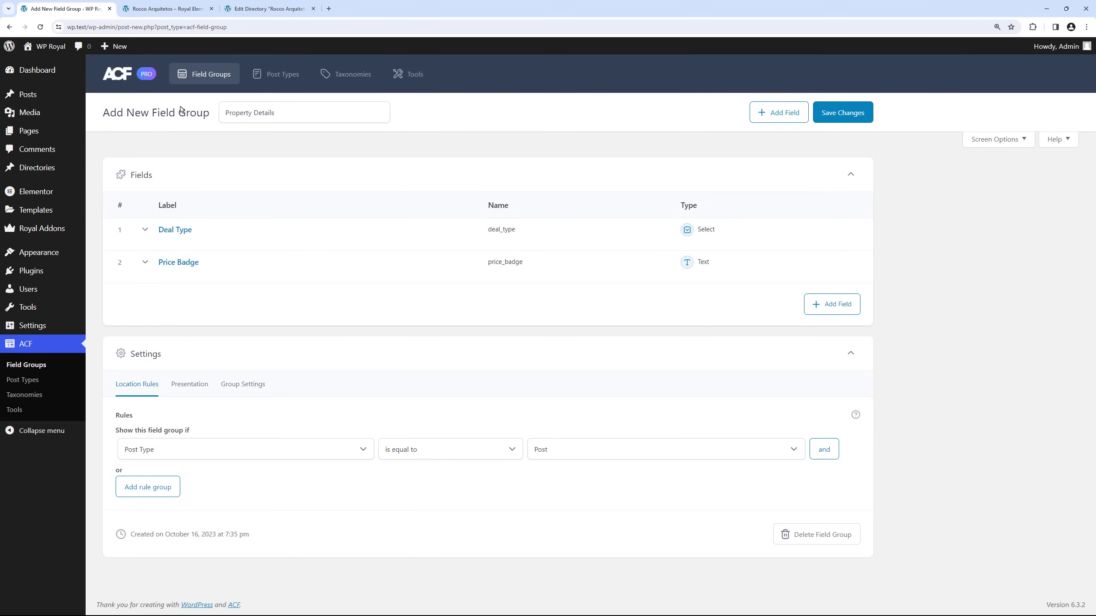
click(841, 304)
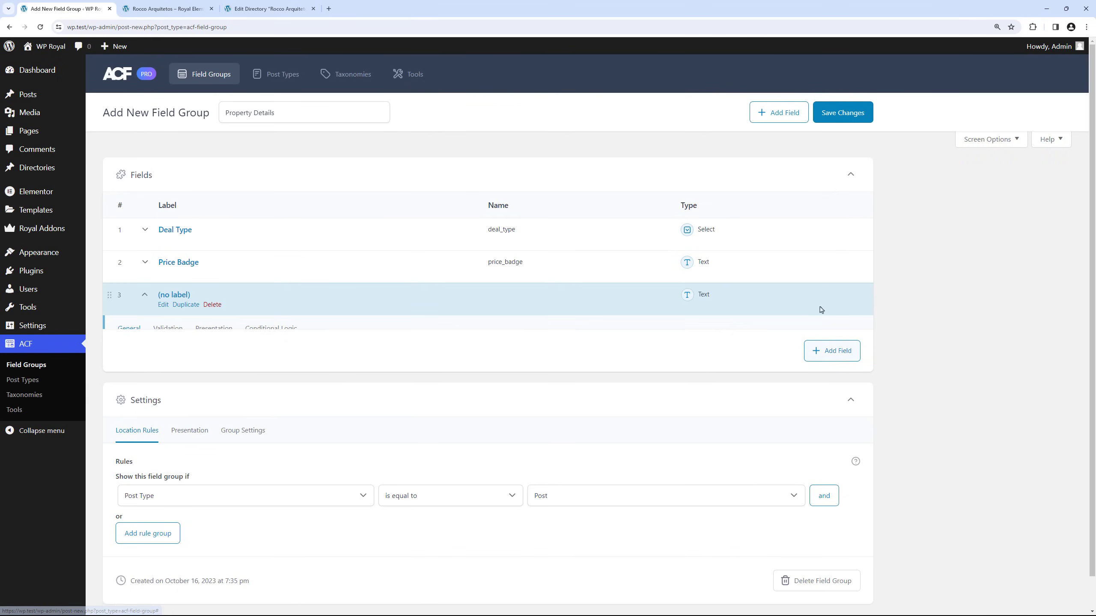
click(233, 383)
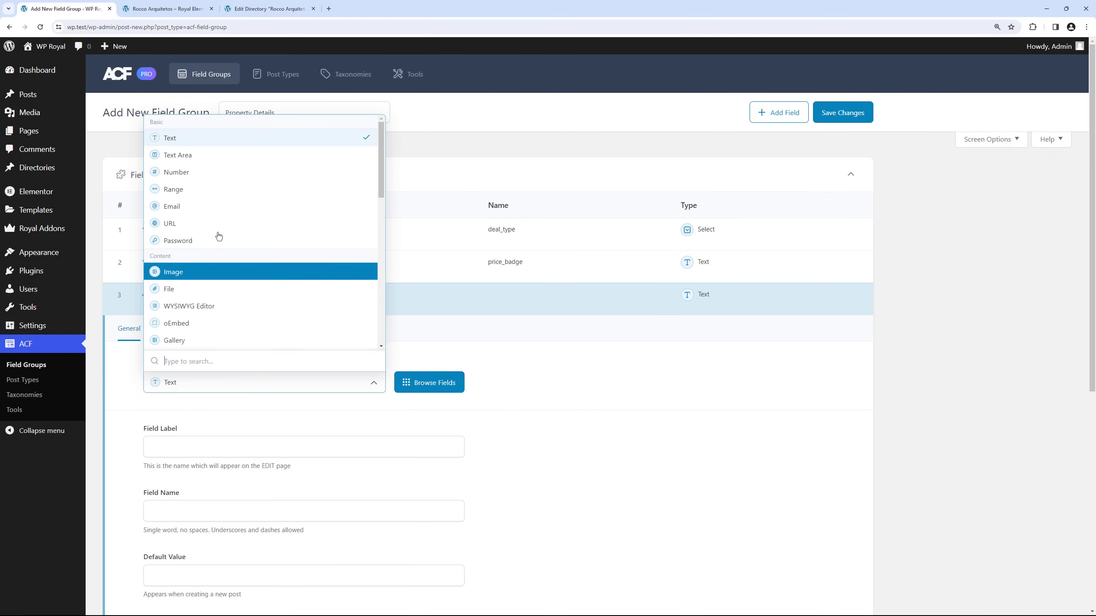
click(215, 174)
scroll(566, 366, down, 3)
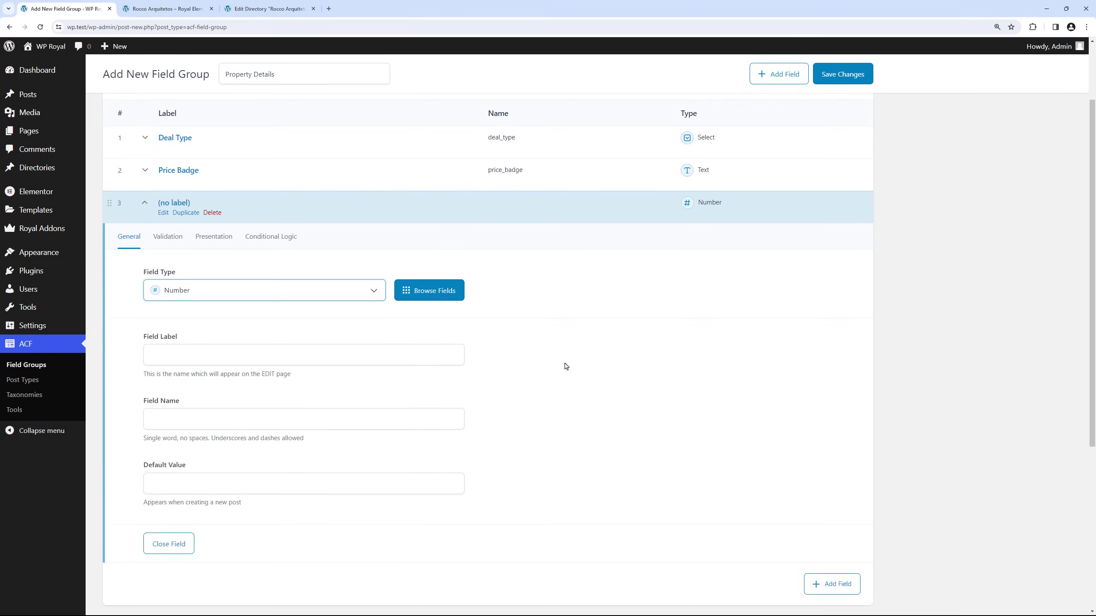
click(177, 318)
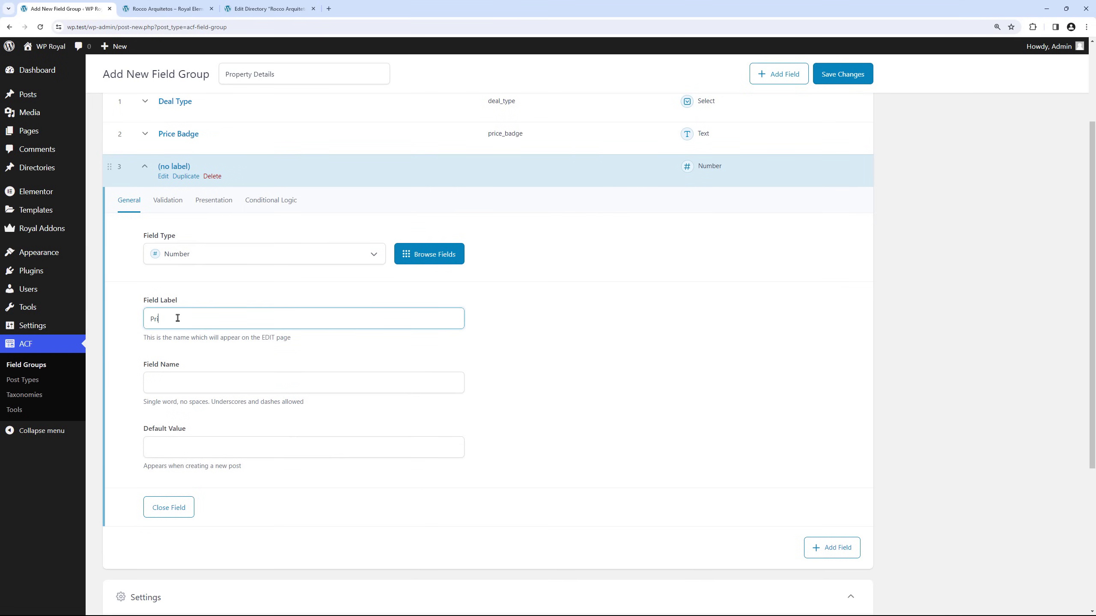
text(Price)
click(213, 381)
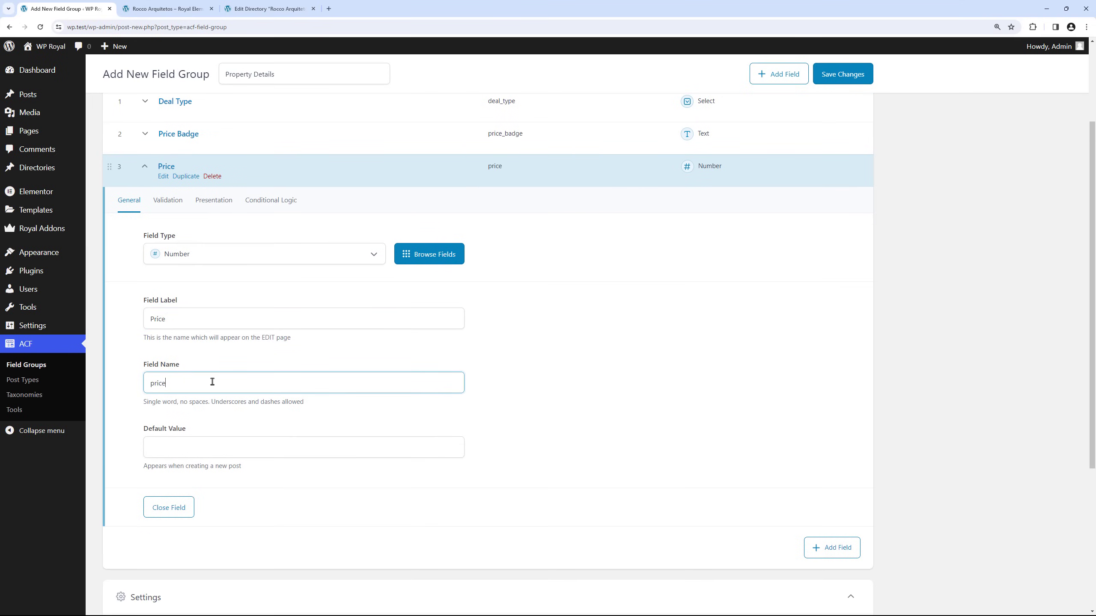
Step: Set the Price field's wrapper width to 33% and collapse the field
click(213, 200)
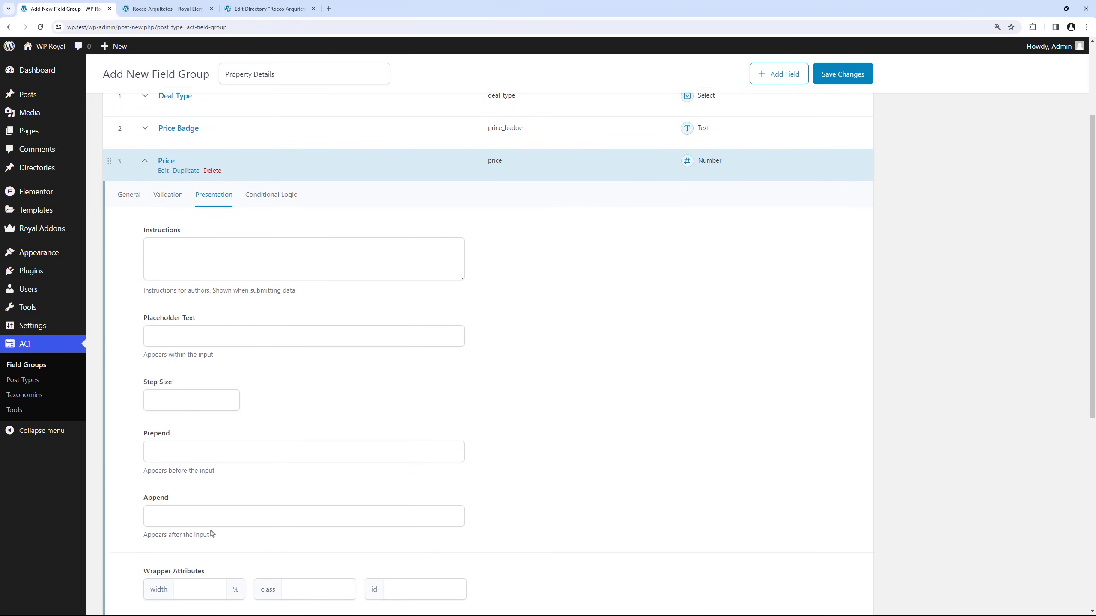
scroll(212, 534, down, 3)
click(193, 466)
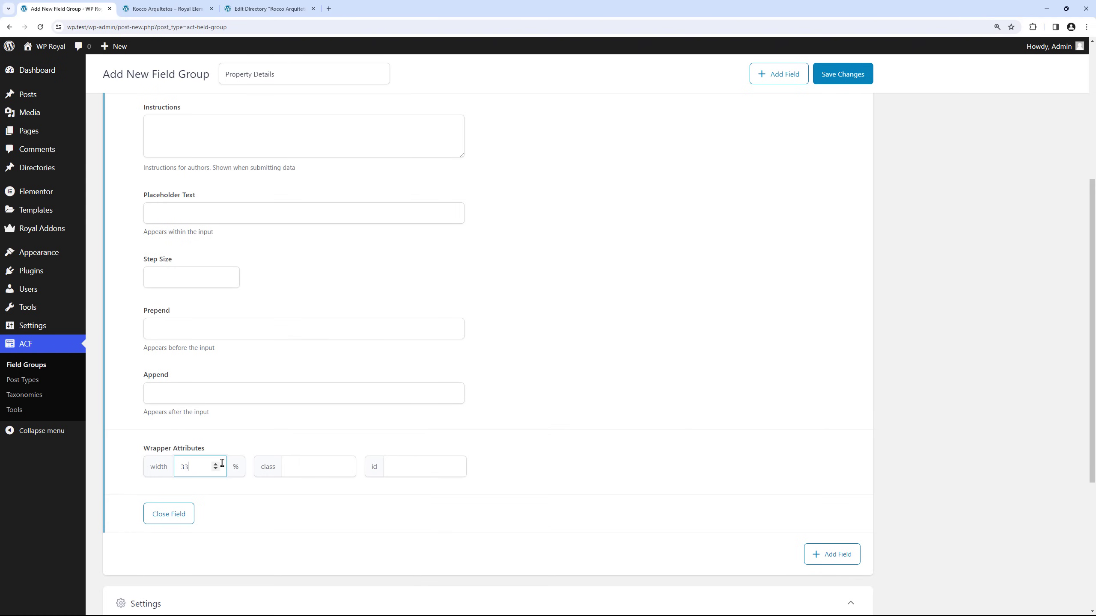
scroll(220, 461, up, 4)
click(145, 210)
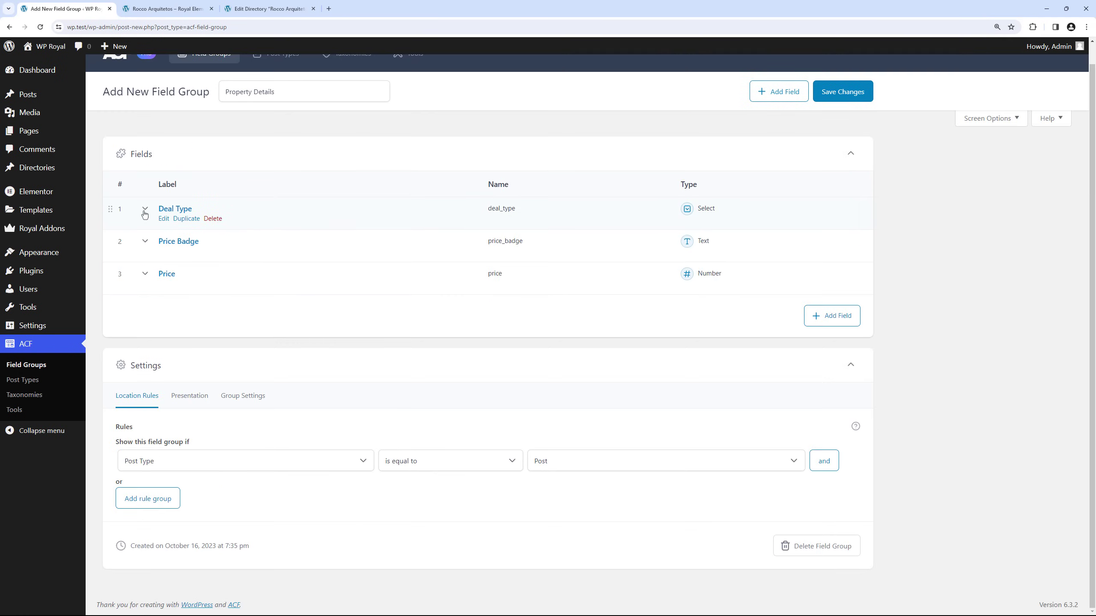
Step: Check the demo entry for the remaining property fields and collapse the finished Address field
click(255, 9)
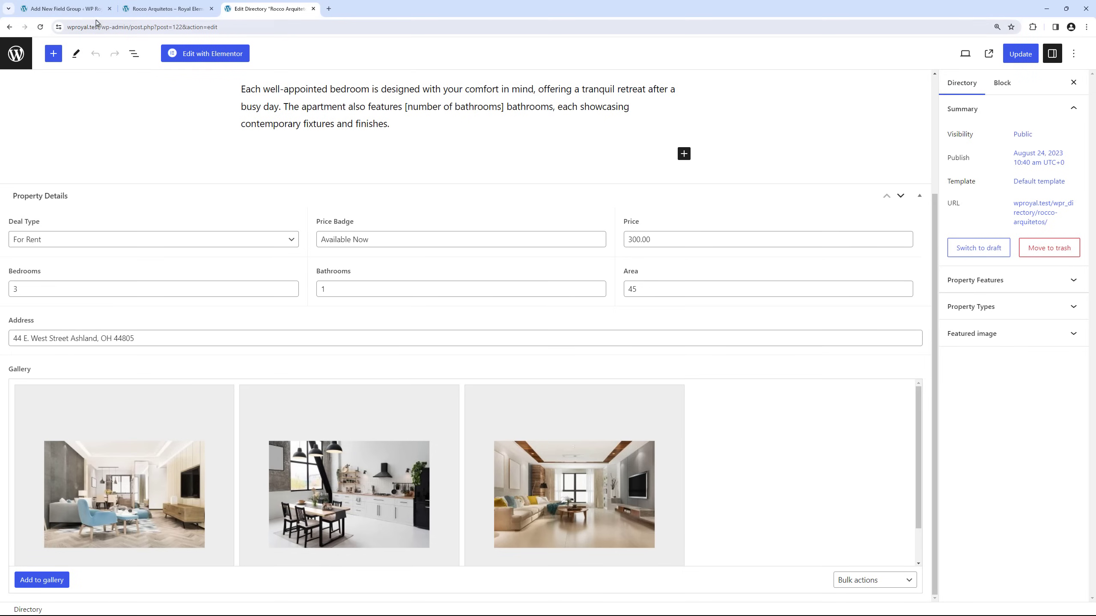
click(74, 11)
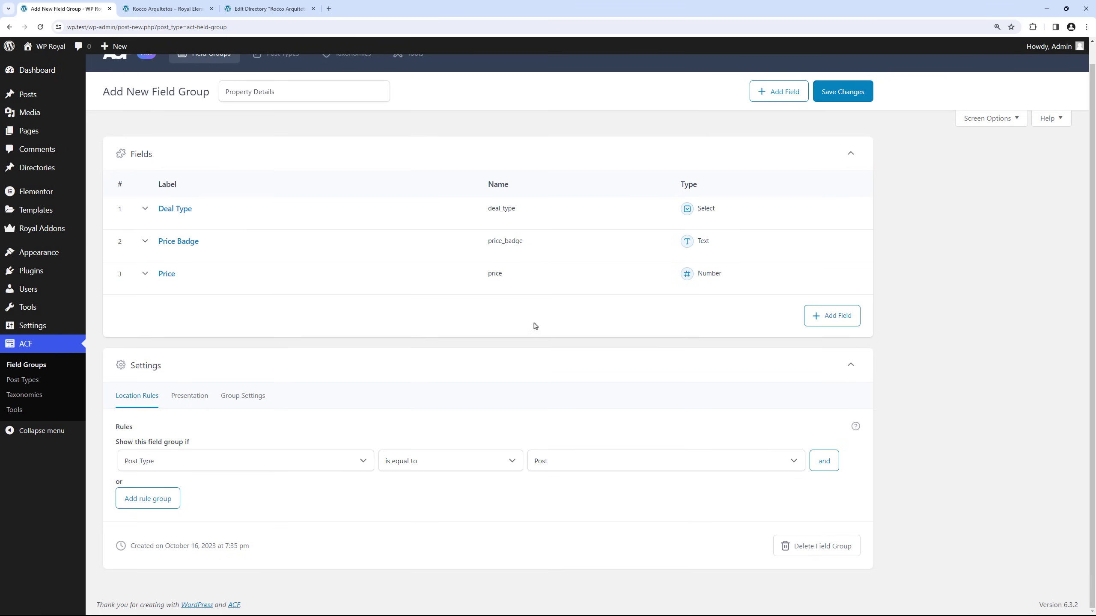
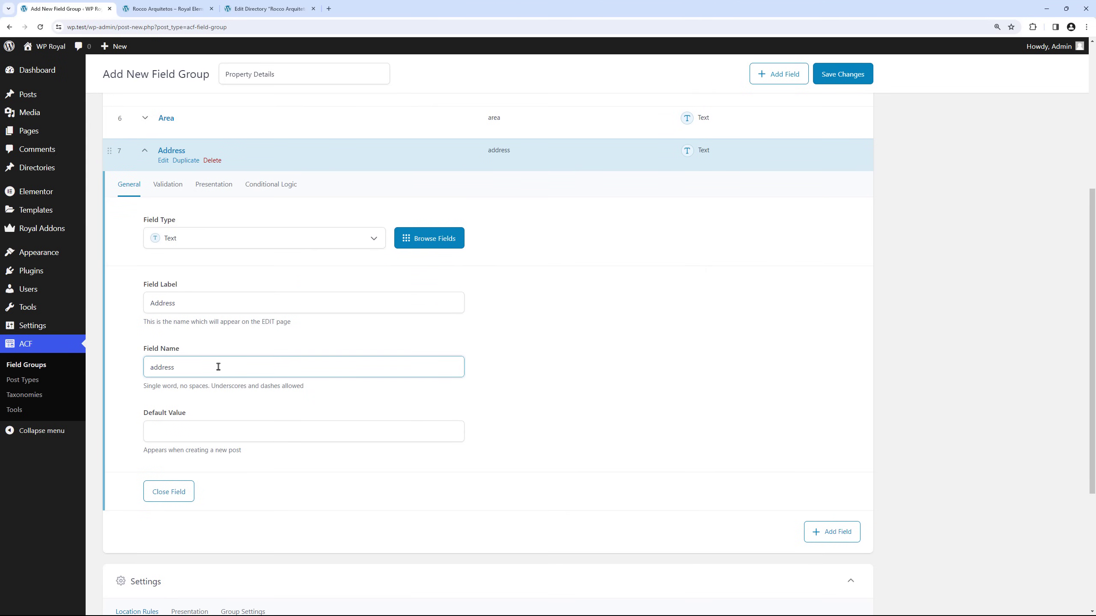
click(145, 151)
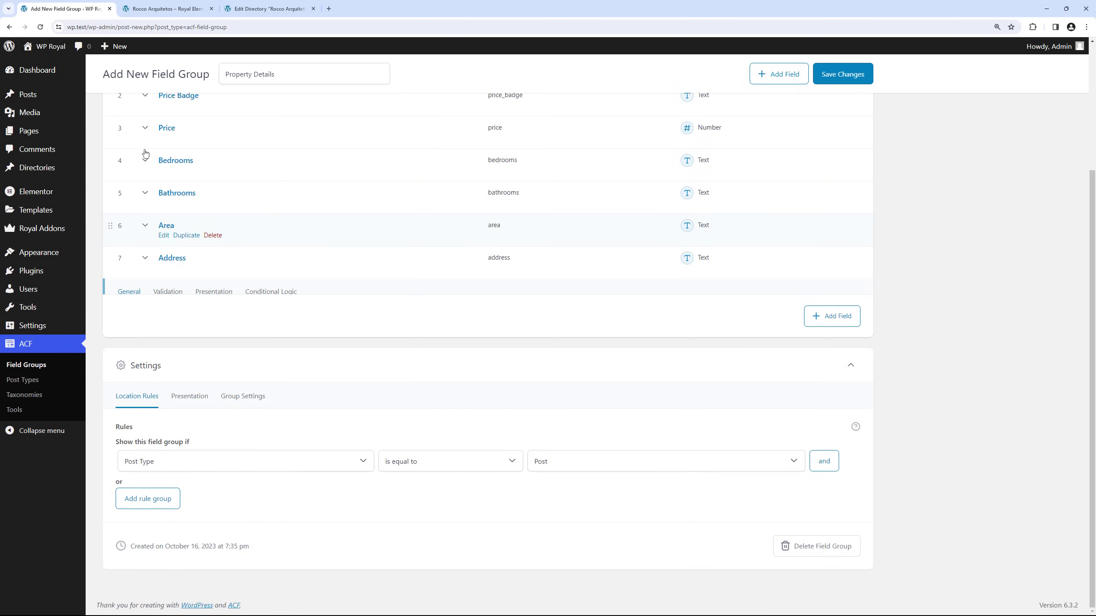
Step: Check the demo entry for the last field, add it as a Gallery field labelled Gallery, named gallery, and collapse it
click(255, 11)
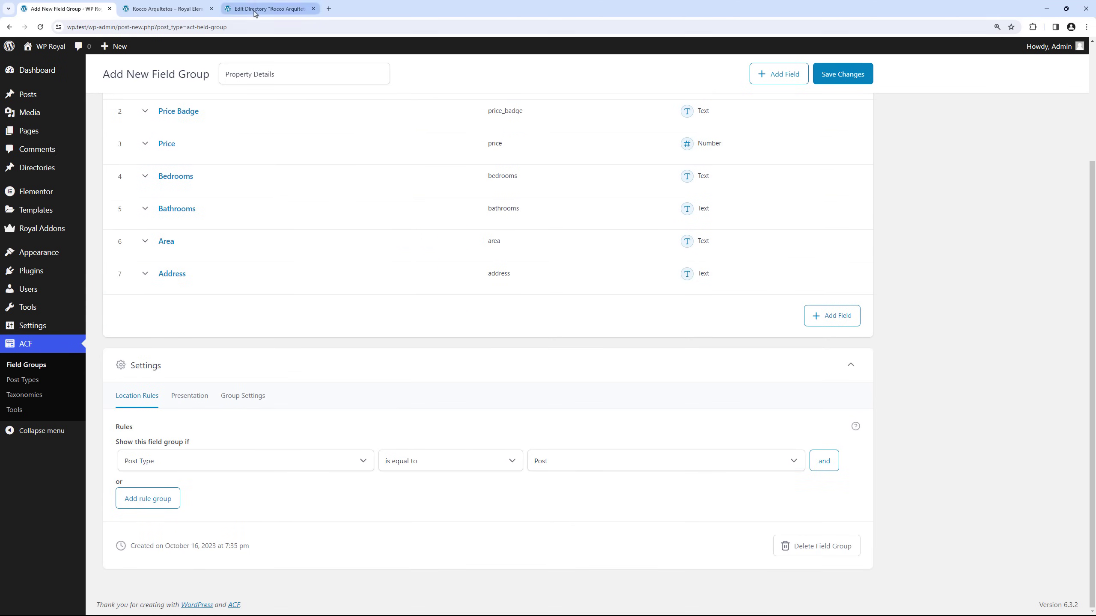
mouse_move(180, 449)
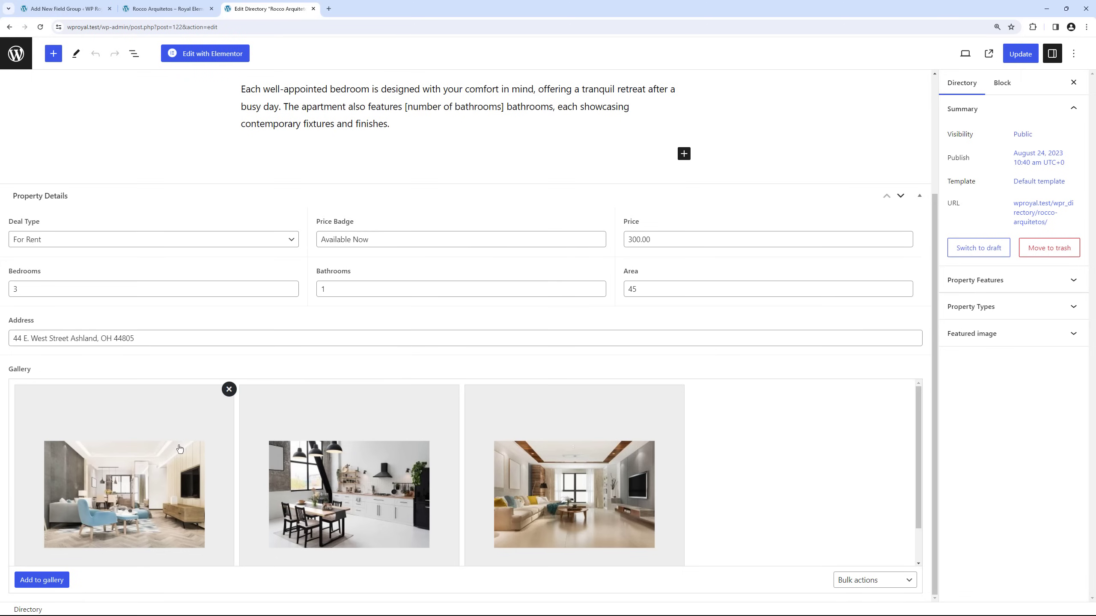
click(75, 10)
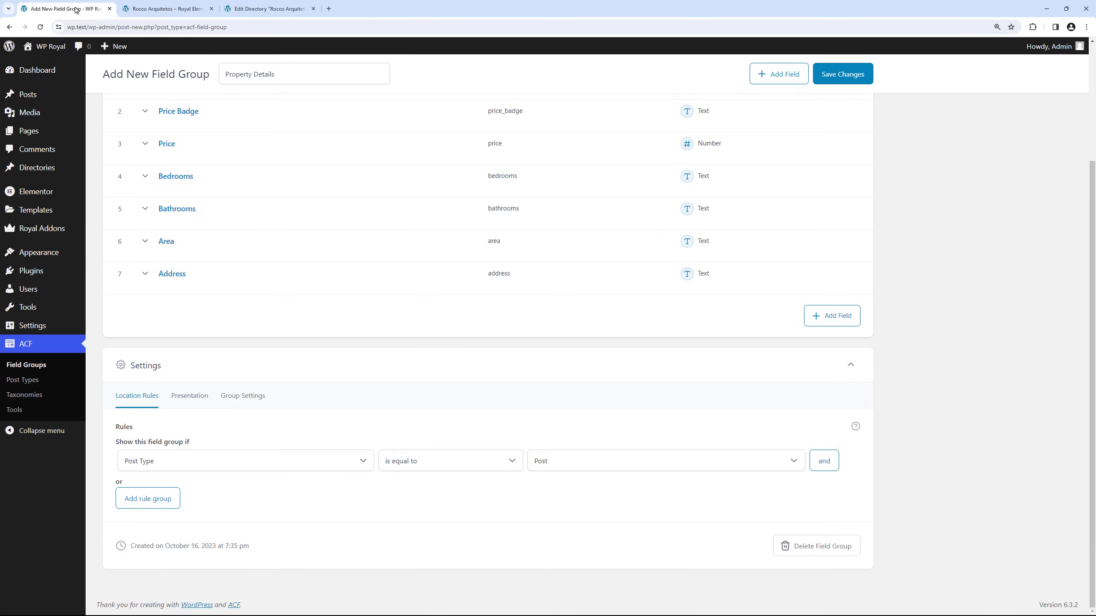
click(826, 322)
scroll(580, 349, down, 2)
click(318, 228)
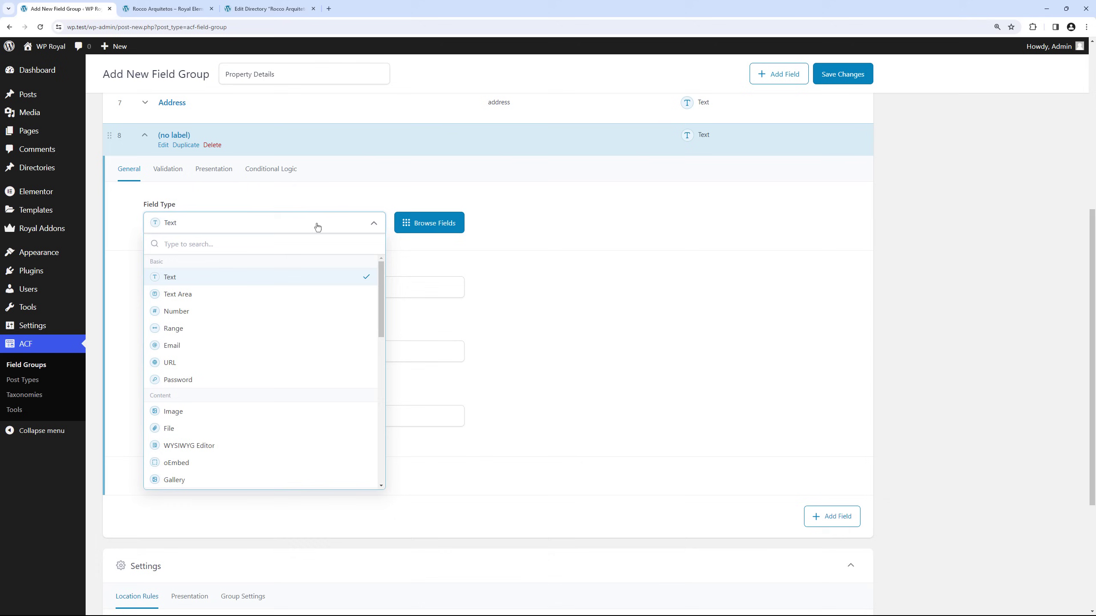
scroll(318, 319, down, 3)
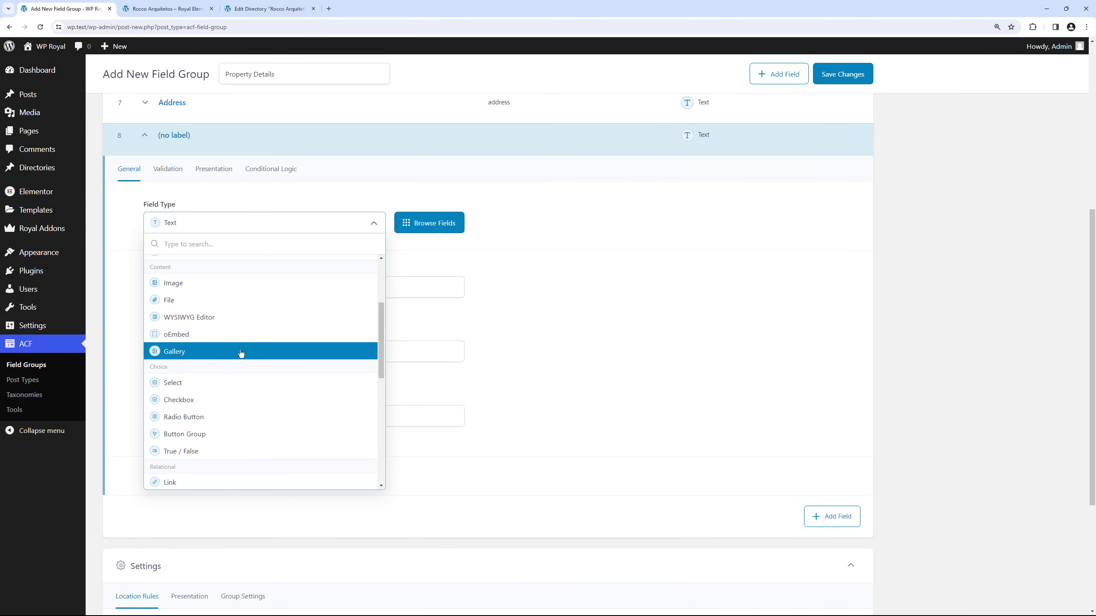
click(240, 352)
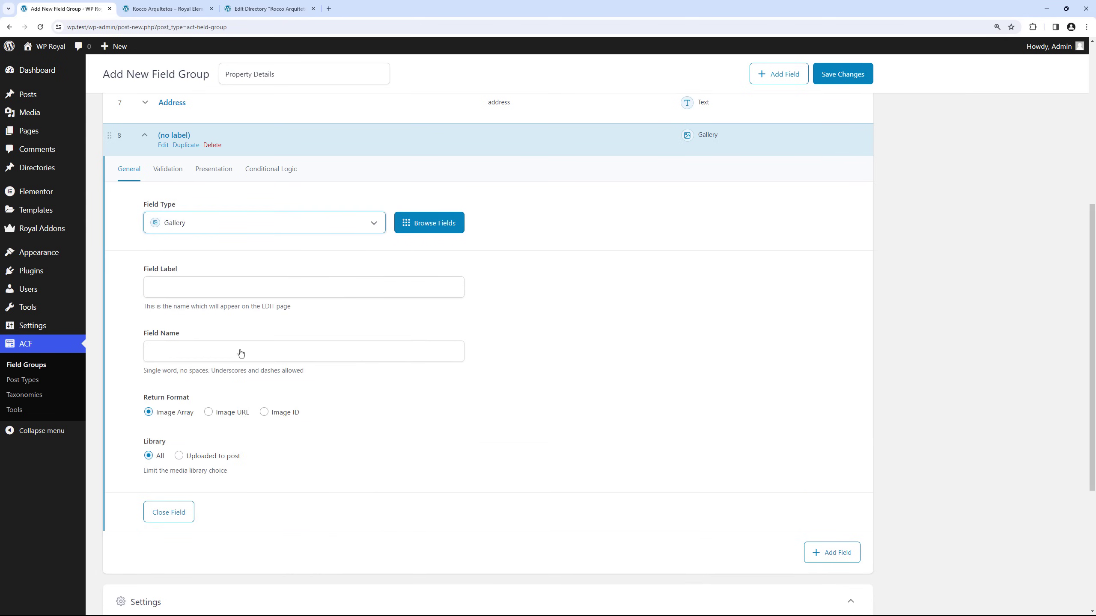
click(207, 283)
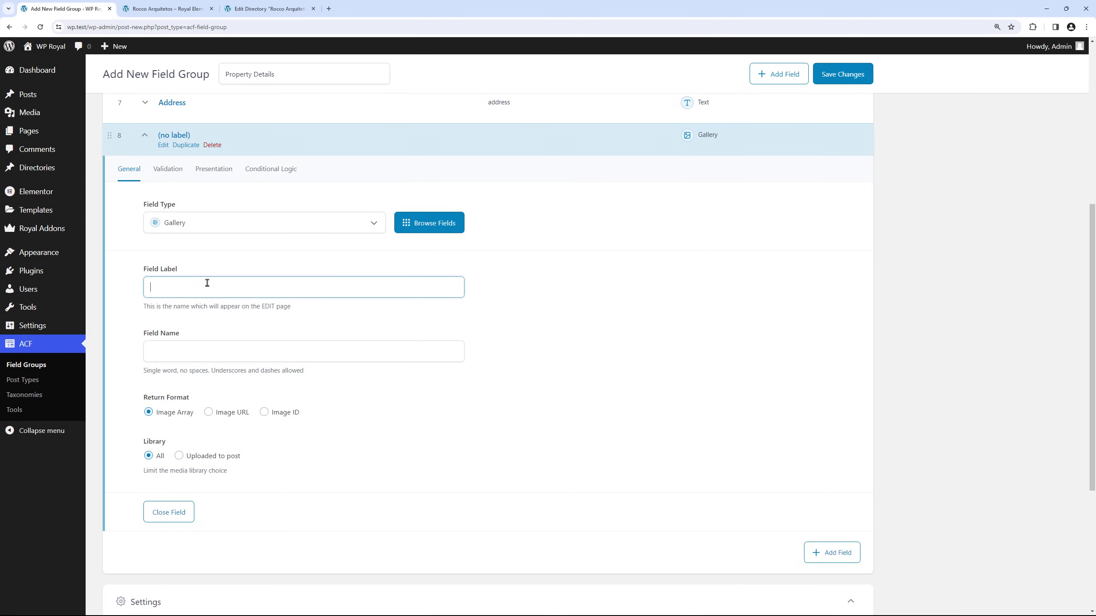
click(226, 347)
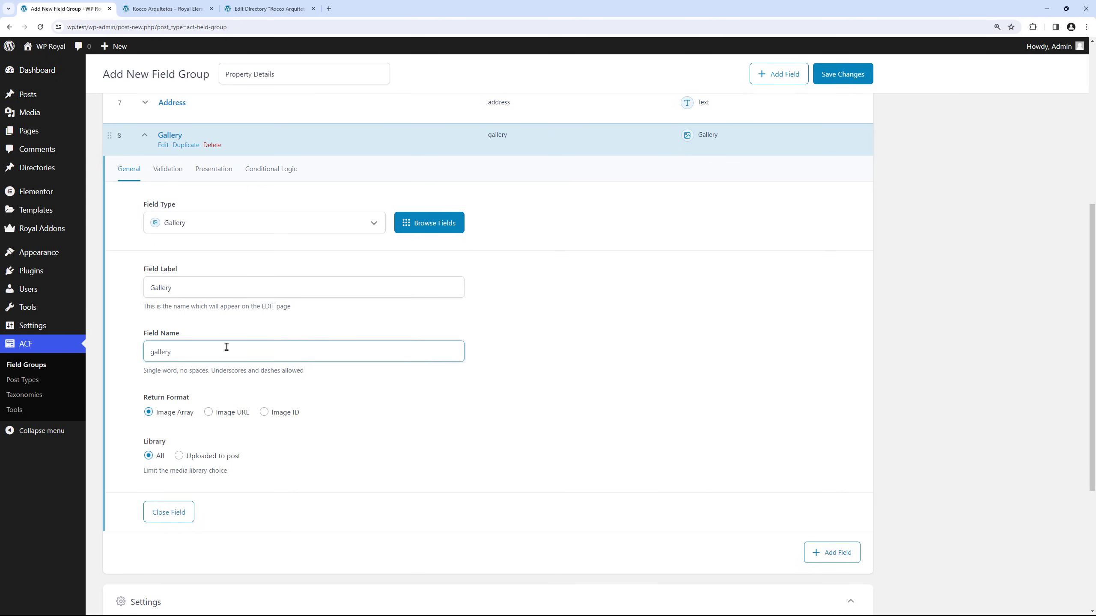
click(146, 138)
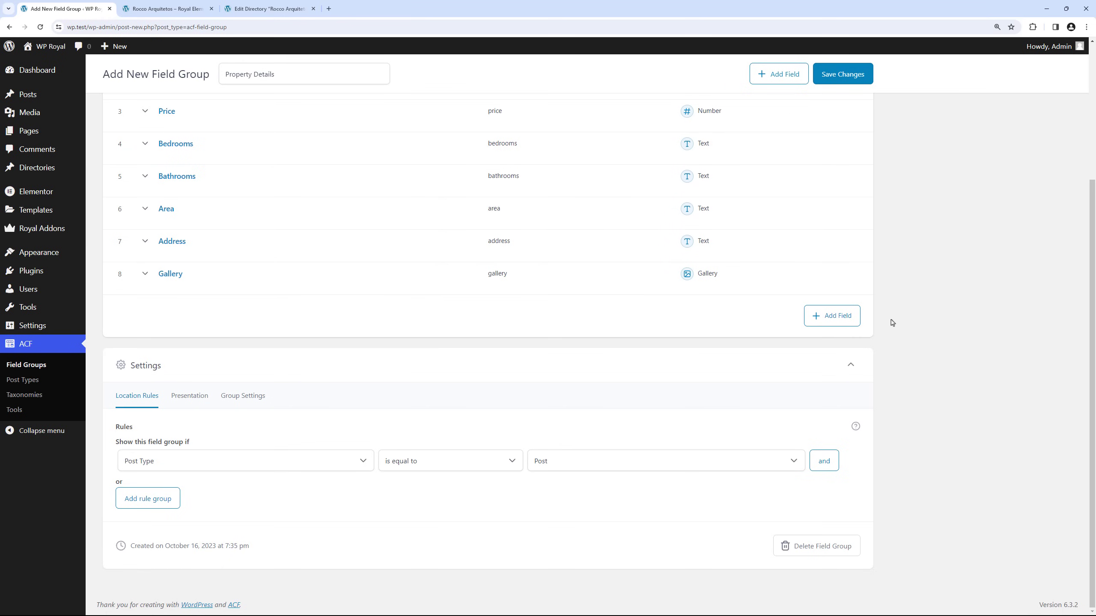
Step: Save the Property Details field group and dismiss the notice
scroll(892, 323, up, 4)
click(844, 115)
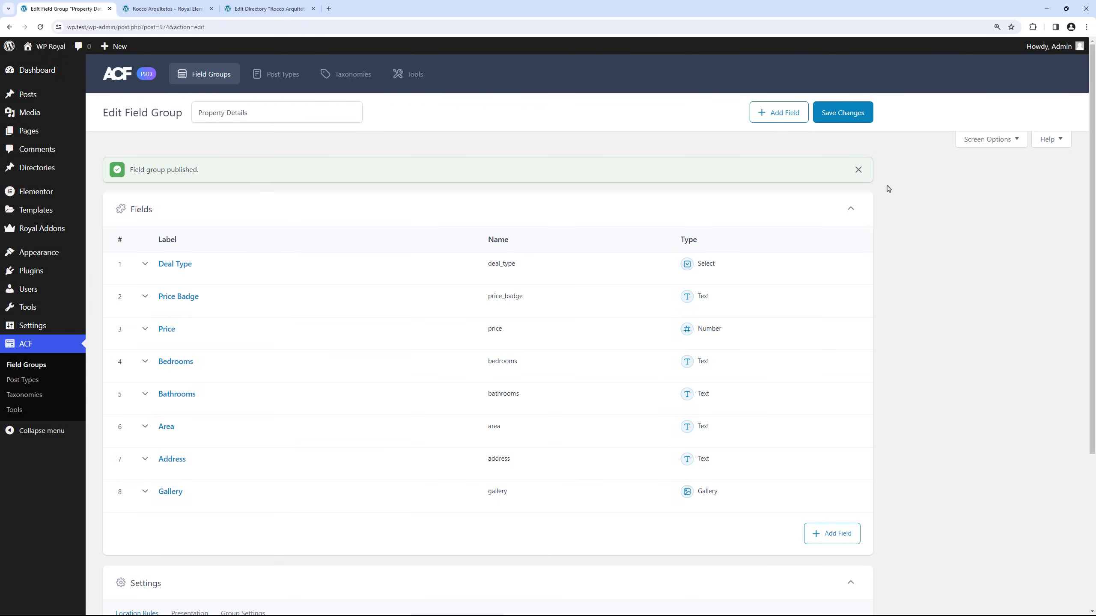
click(858, 169)
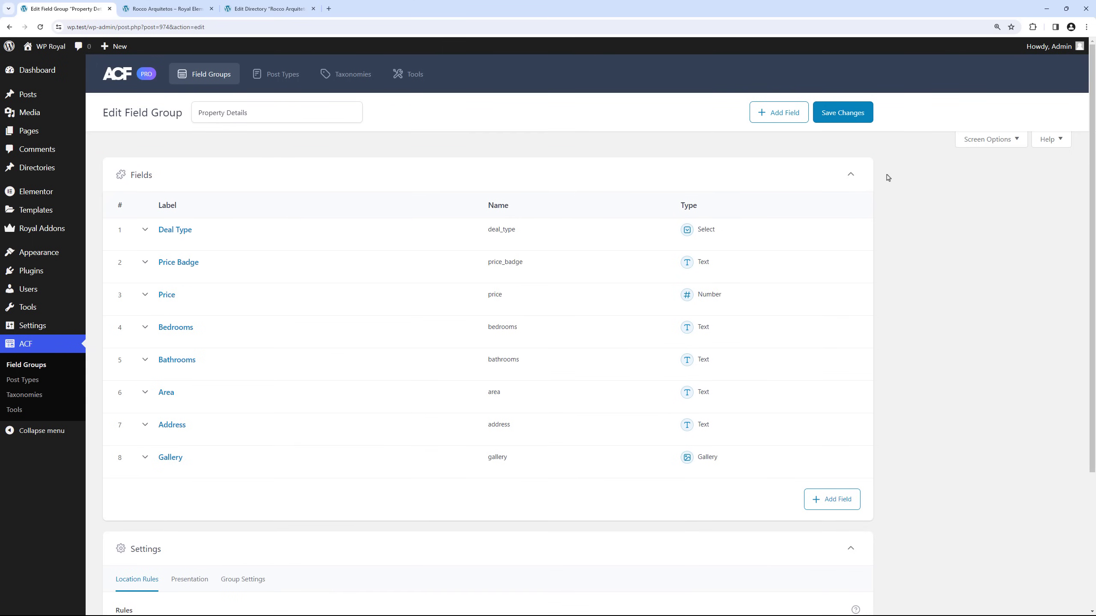
Step: Set the field group's location rule to Post Type is equal to Directory and save the changes
scroll(887, 177, down, 5)
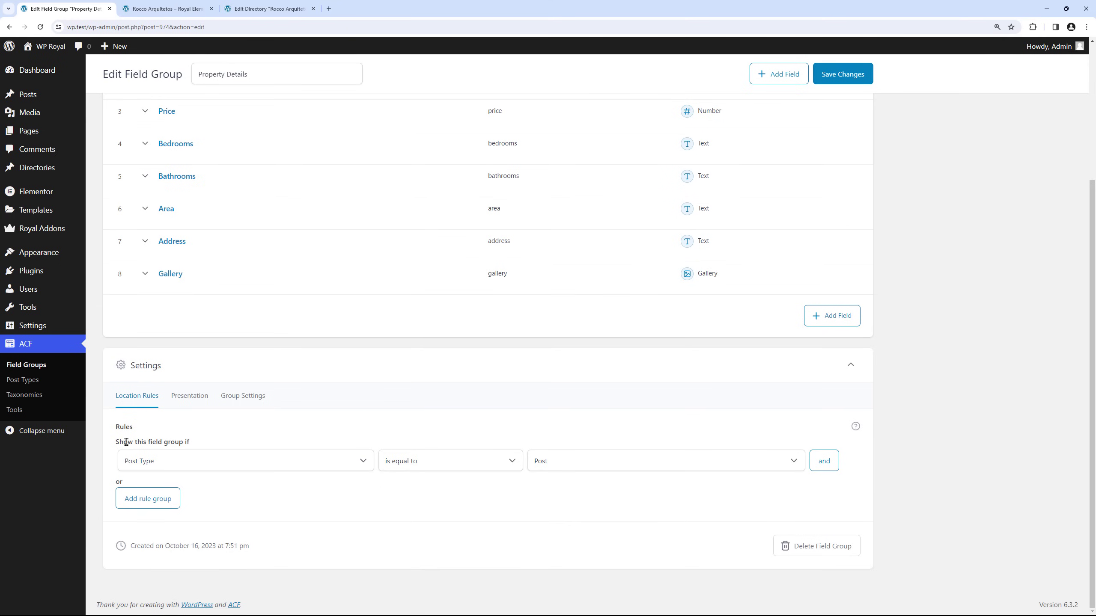
click(208, 460)
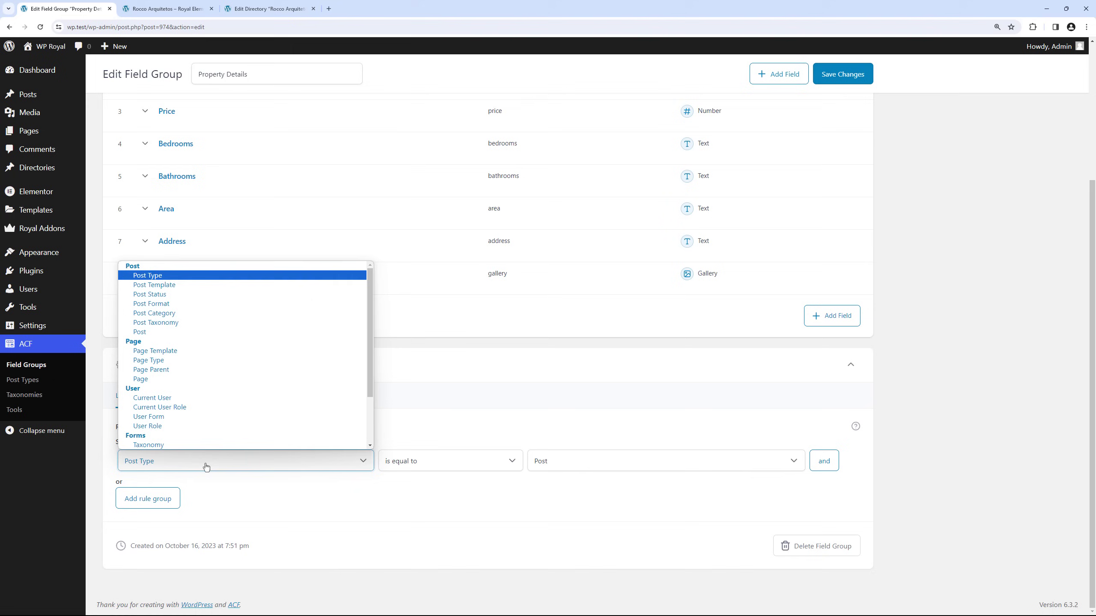
click(217, 281)
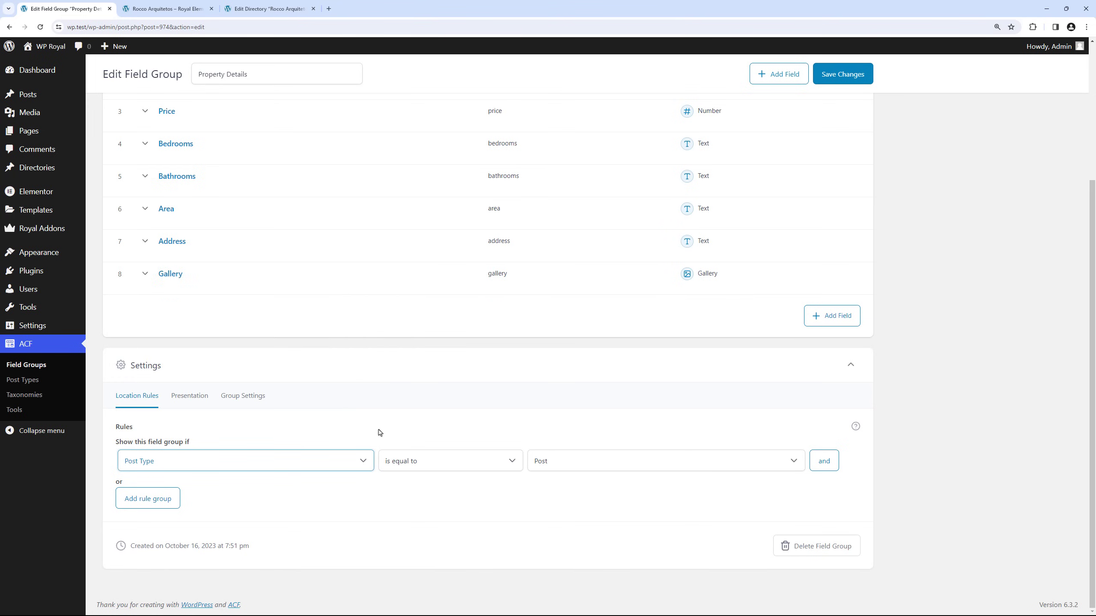
click(580, 466)
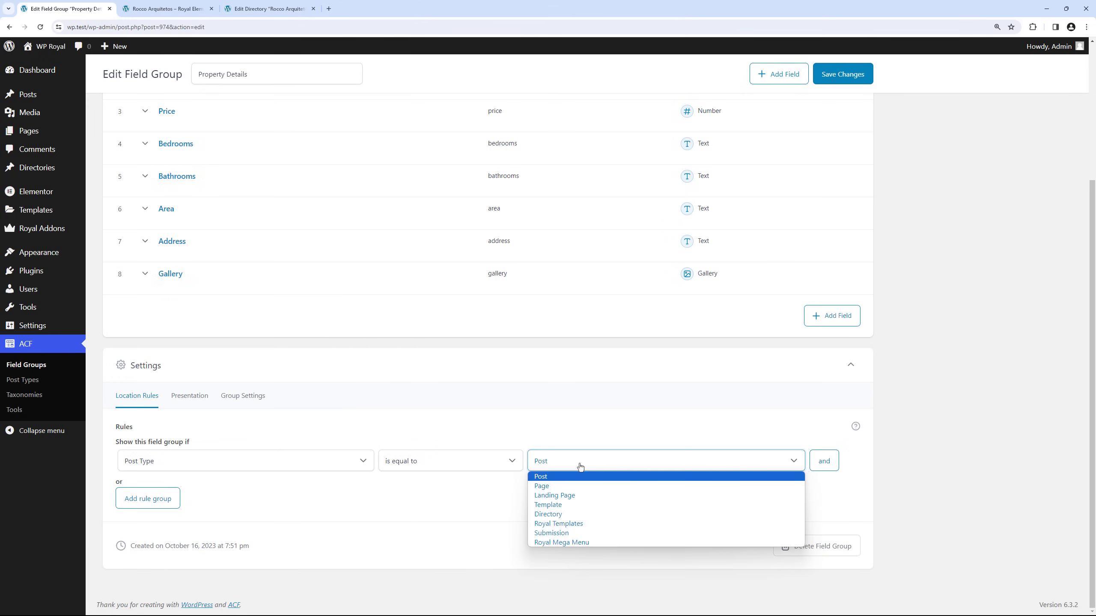
click(568, 516)
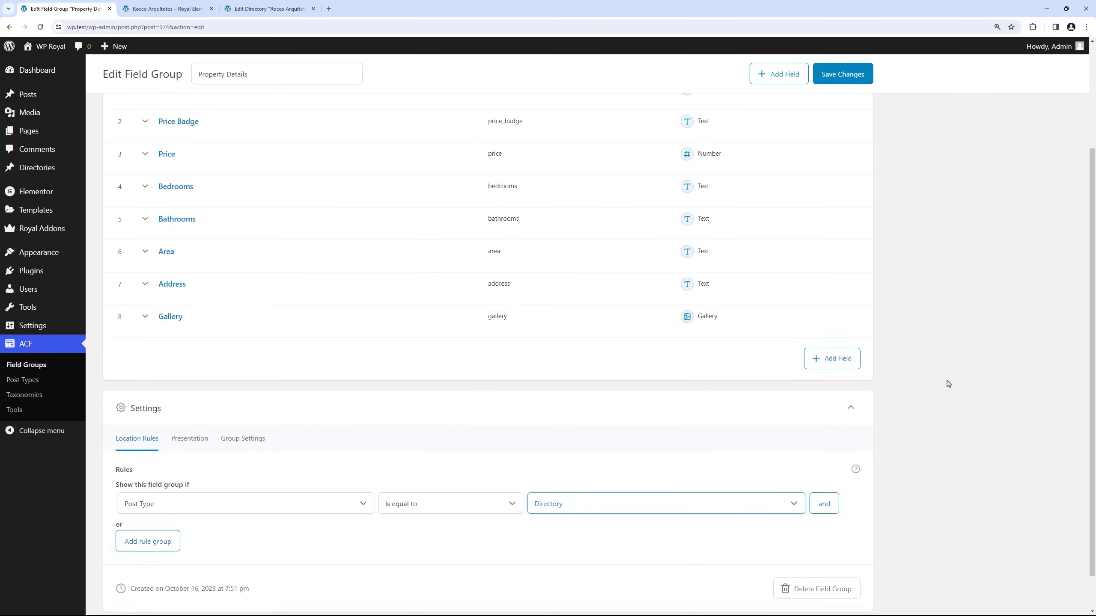
scroll(947, 382, up, 5)
click(847, 111)
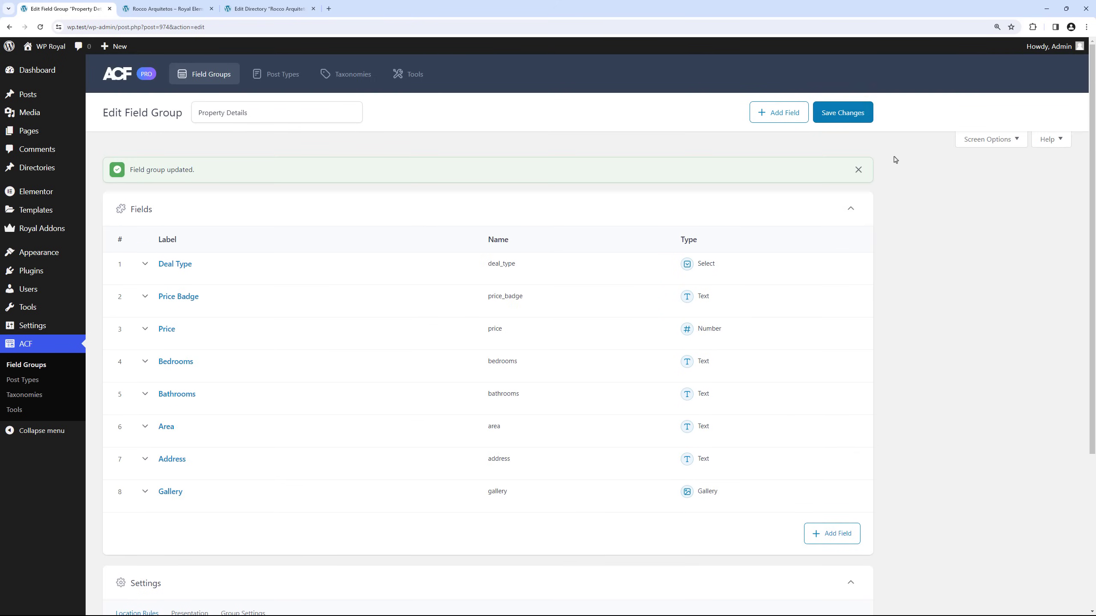
click(862, 172)
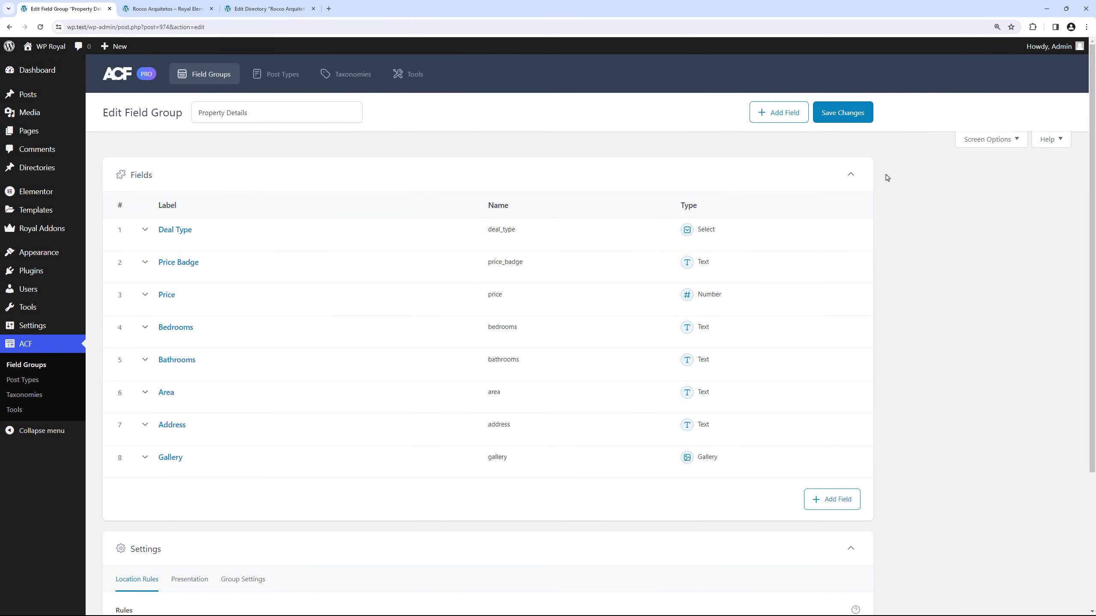
Step: Examine the Features section of the demo listing and the property type filters on the demo Directory page
click(166, 8)
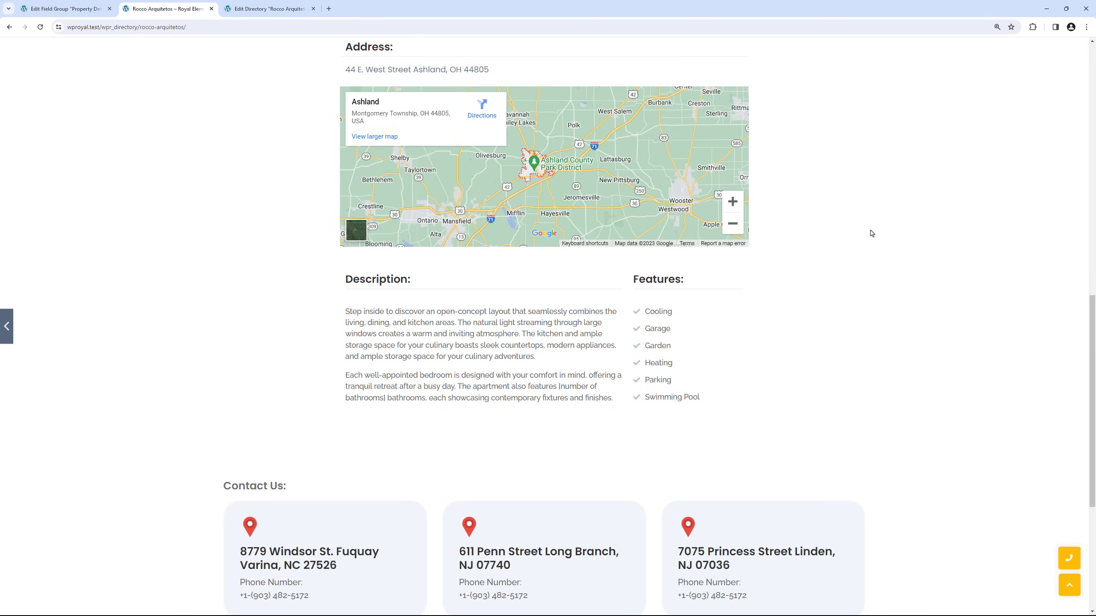
scroll(871, 233, down, 3)
drag(633, 150, 693, 153)
click(692, 155)
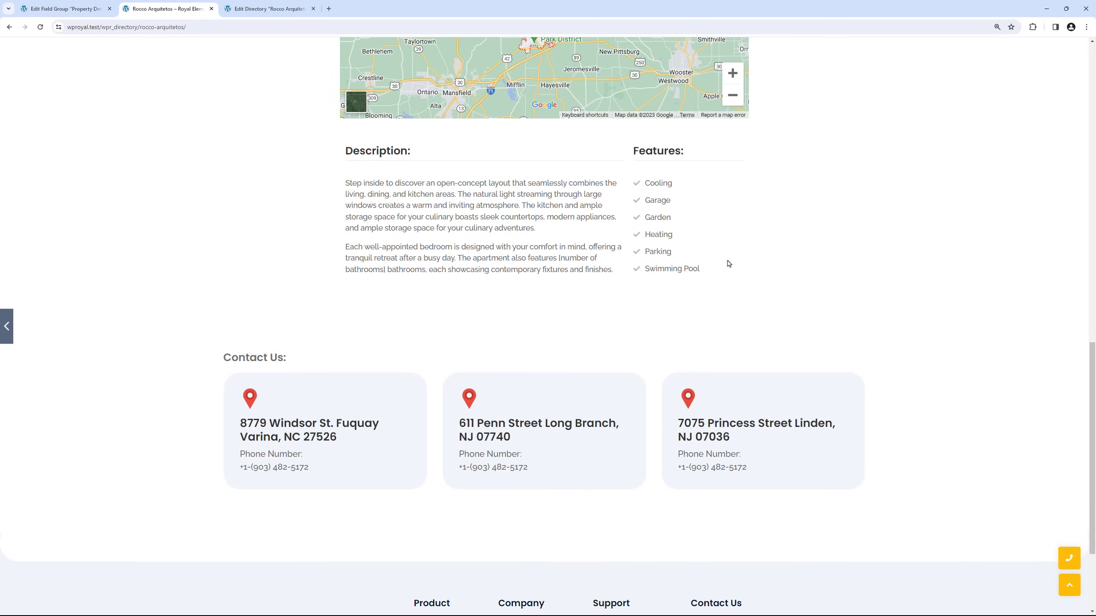
scroll(750, 245, up, 12)
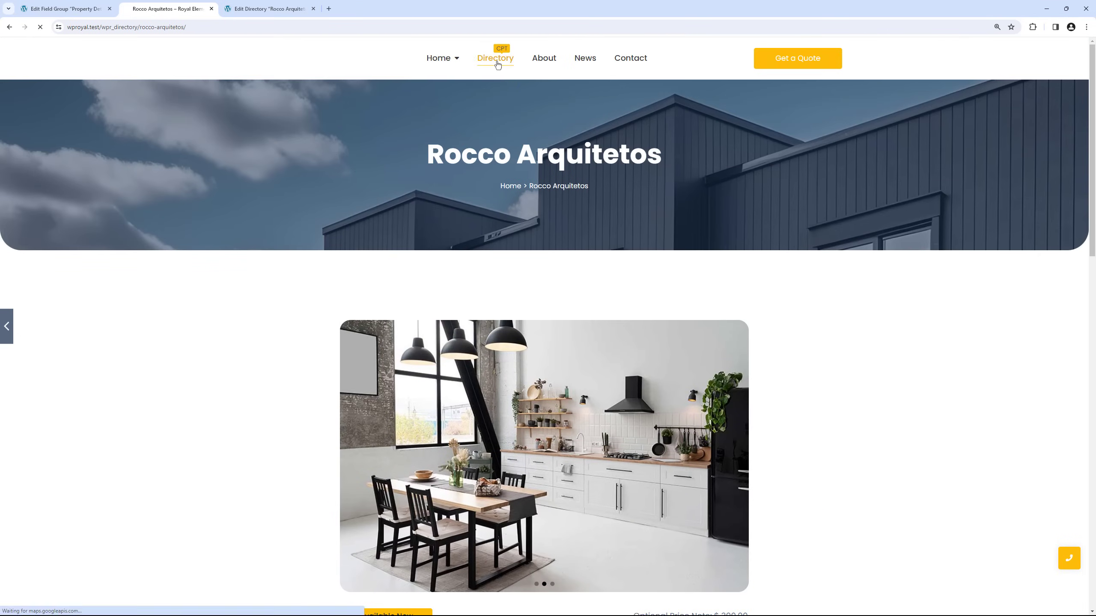
click(496, 58)
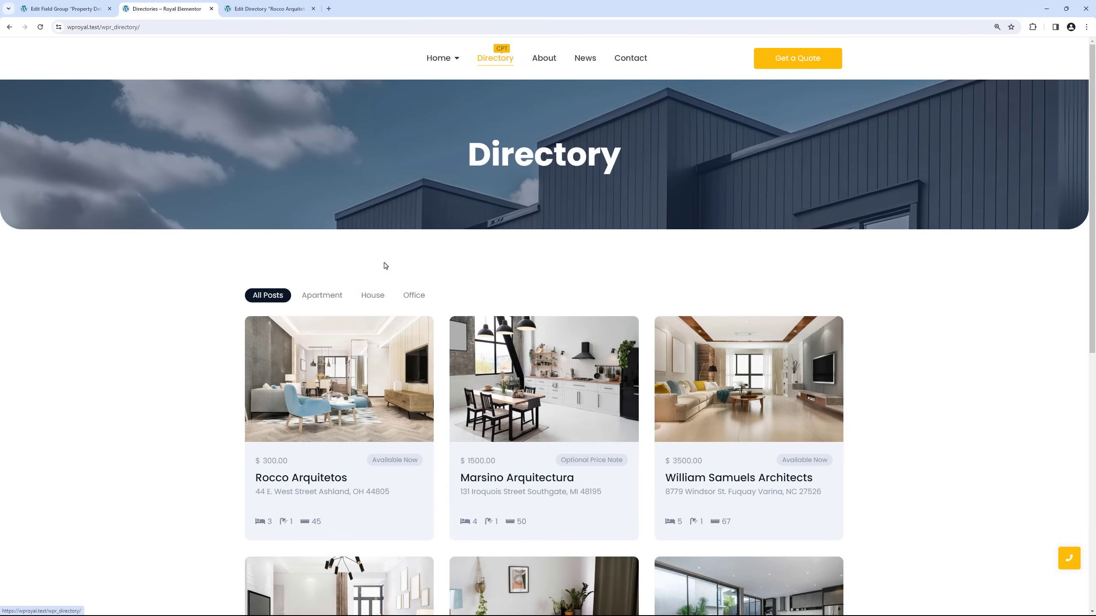
Step: Add the property types Apartment, House and Office with the slugs apartment, house and office
click(76, 13)
mouse_move(54, 172)
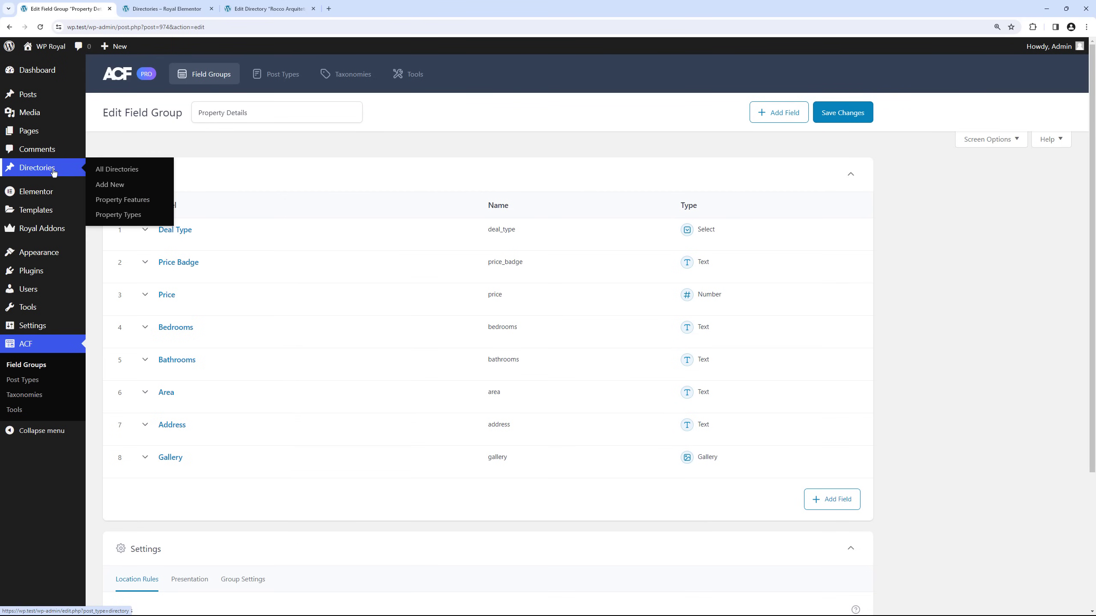
click(132, 216)
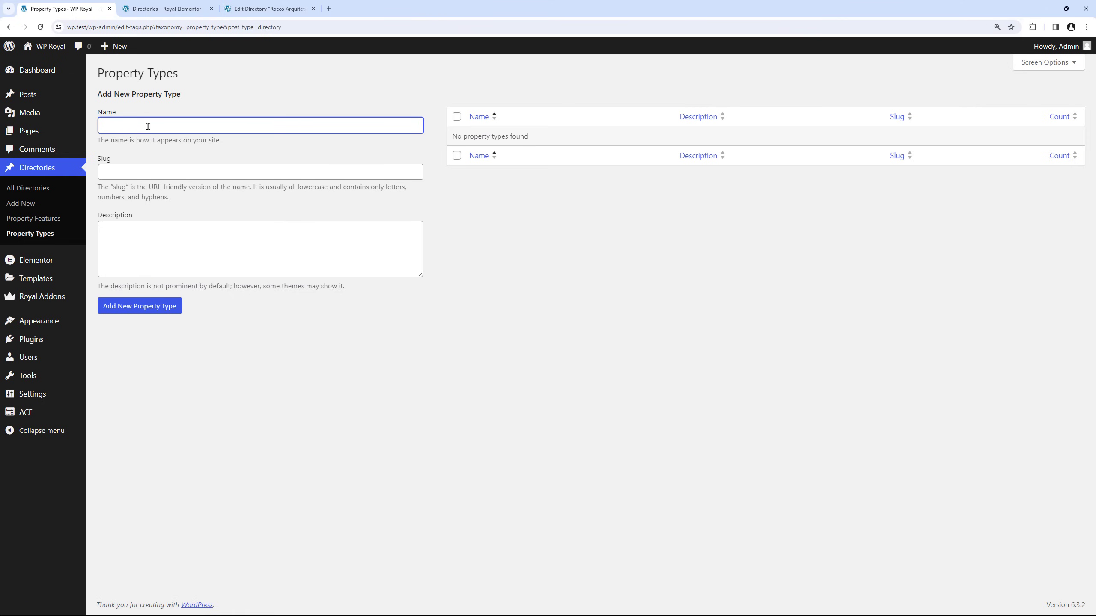
text(Apartment)
click(140, 170)
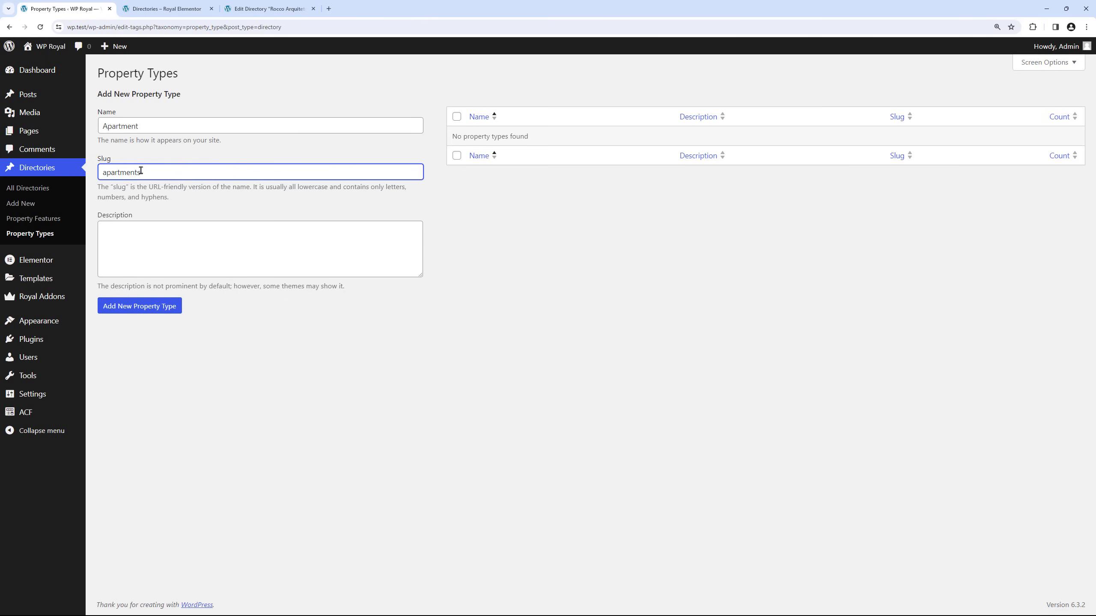
click(139, 306)
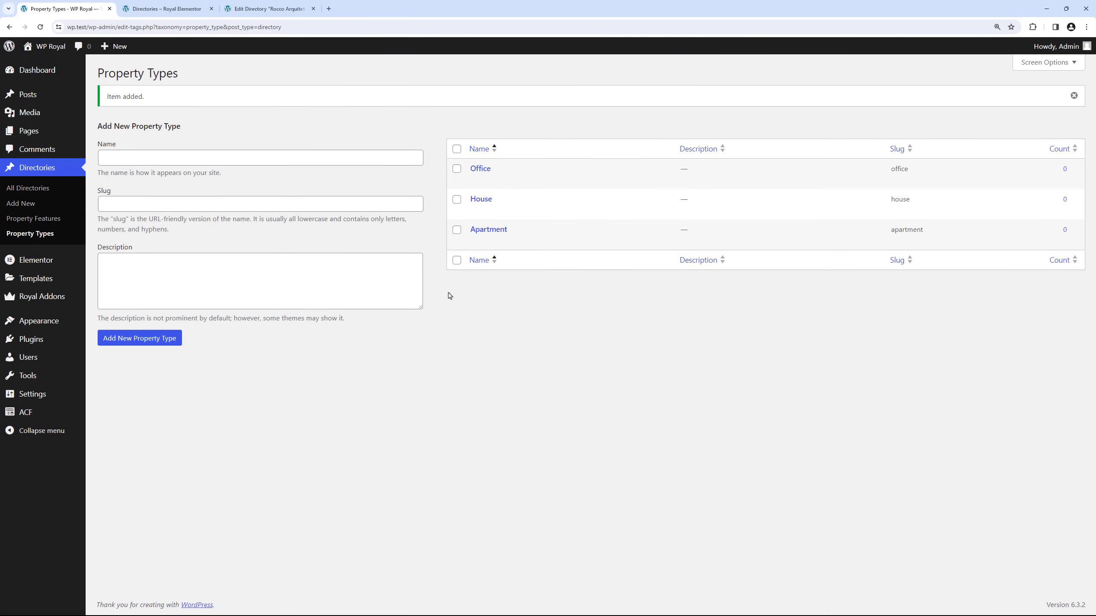
Step: Add the property features Cooling, Garage, Garden, Heating, Parking and Swimming Pool, each with a matching lowercase slug such as swimming-pool
click(41, 218)
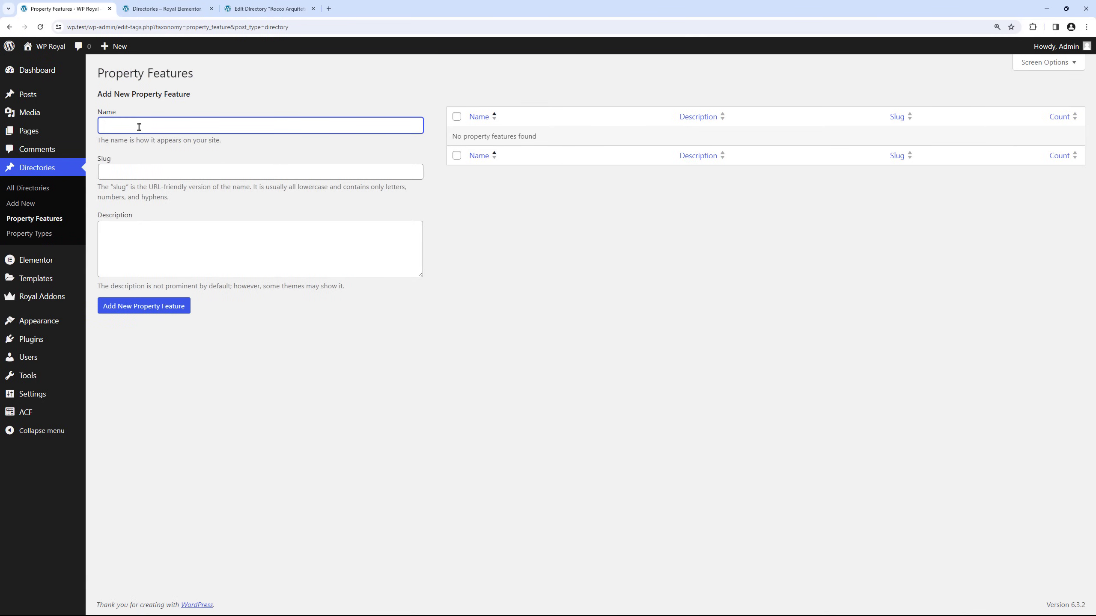
text(Cooling)
click(134, 171)
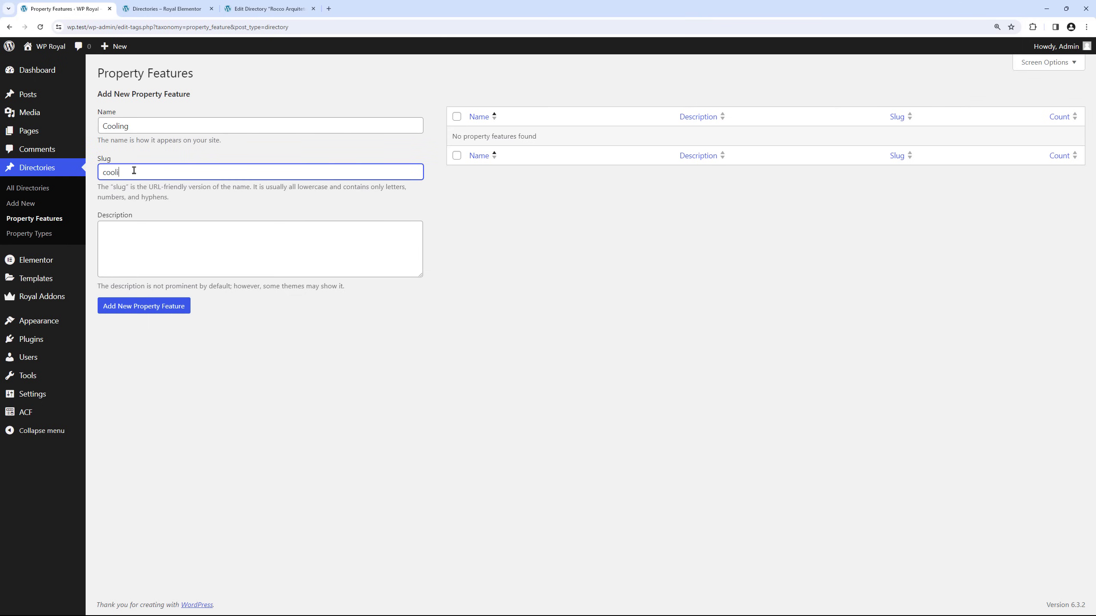
click(140, 310)
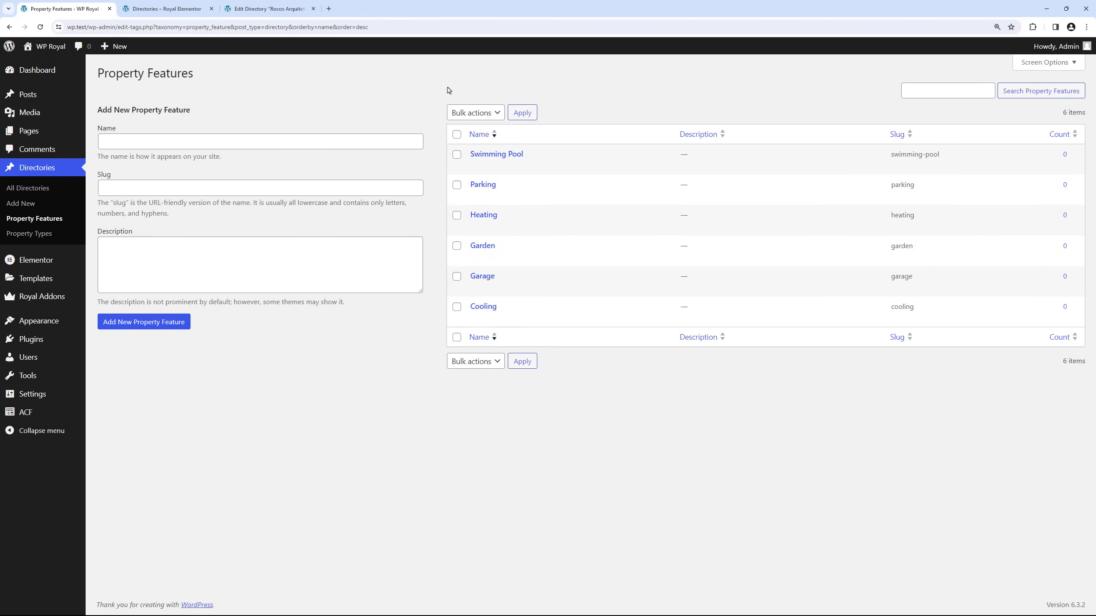
Step: Create a new Directory entry titled Rocco Arquitetos with the two-paragraph description starting "Step inside to discover an open-concept layout"
click(26, 204)
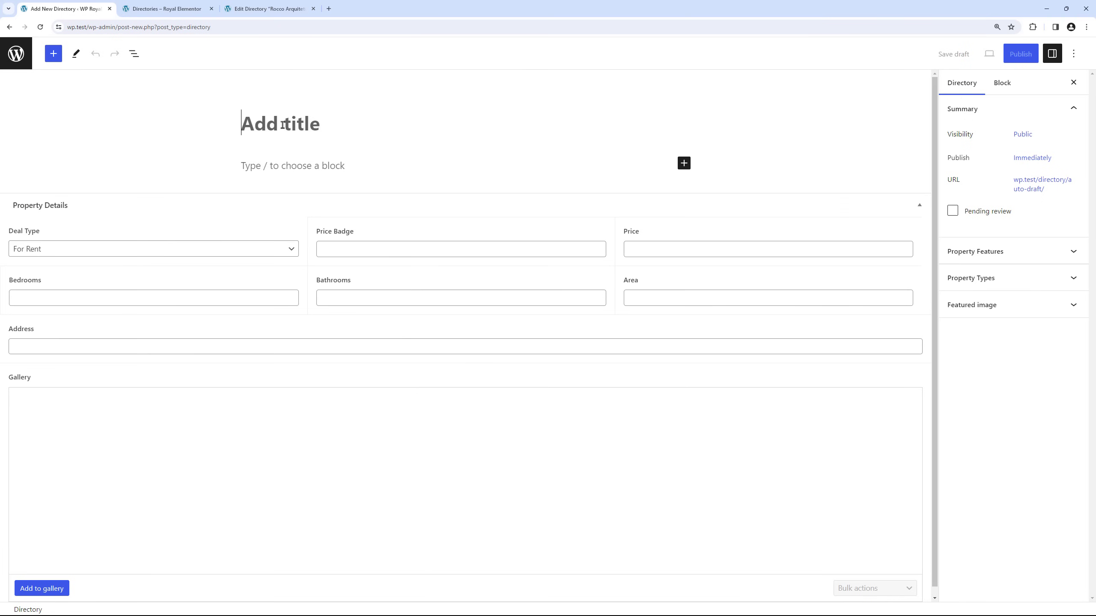
text(Rocco Arquitetos)
click(289, 164)
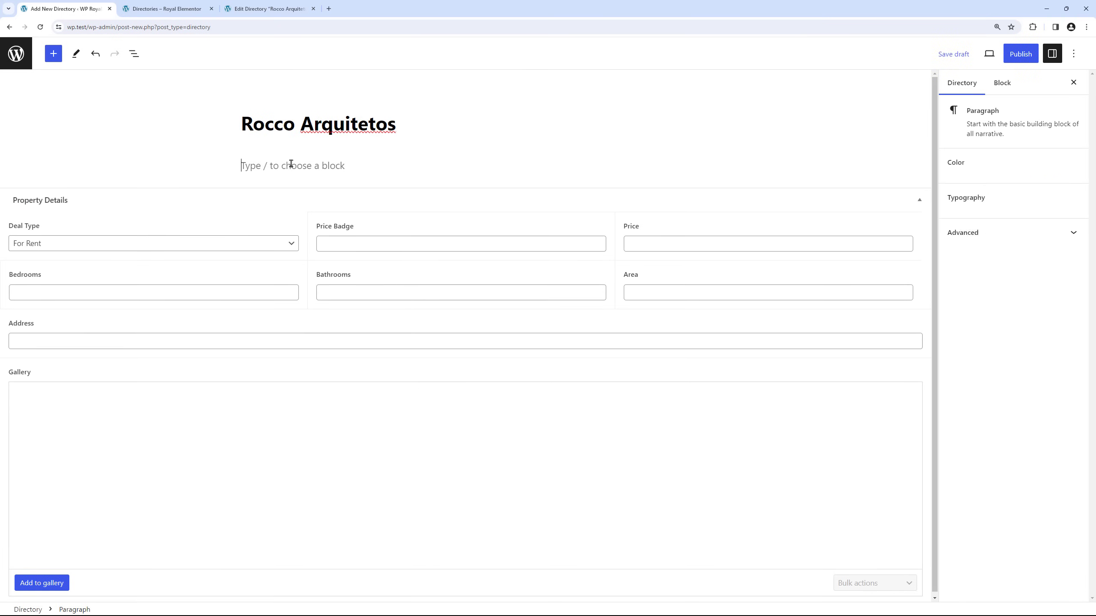
text(Step inside to discover an open-concept layout that seamlessly combines the living, dining, and kitchen areas. The natural light streaming through large windows creates a warm and inviting atmosphere. The kitchen and ample storage space for your culinary boasts sleek countertops, modern appliances, and ample storage space for your culinary adventures. Each well-appointed bedroom is designed with your comfort in mind, offering a tranquil retreat after a busy day. The apartment also features [number of bathrooms] bathrooms, each showcasing contemporary fixtures and finishes.)
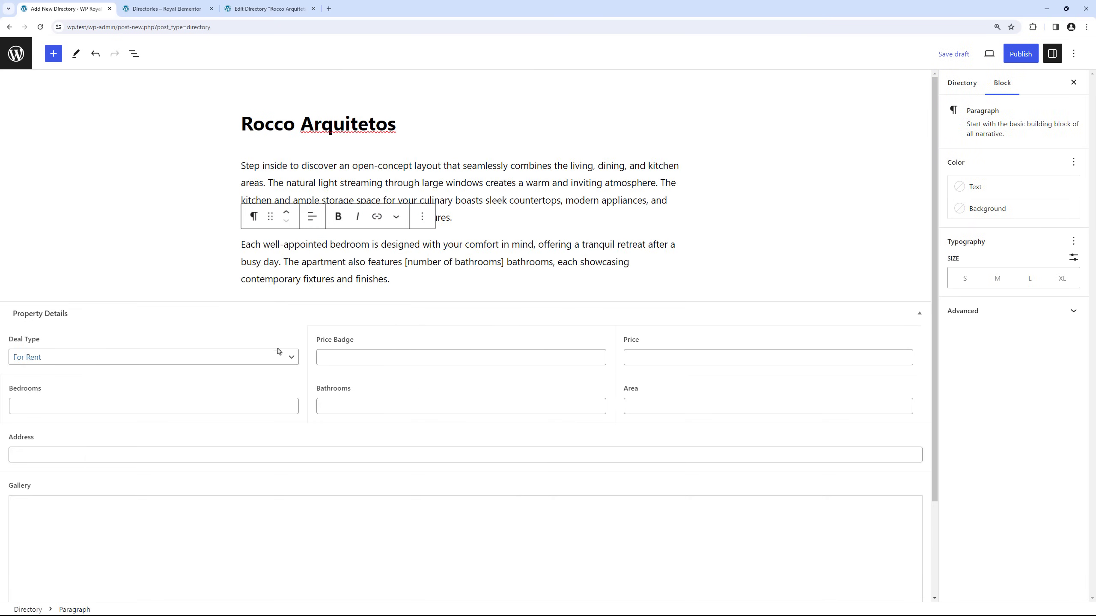
Step: Fill in Price Badge Available, Price 300.00, Bedrooms 3, Bathrooms 1, Area 50 and the property's street address
click(359, 355)
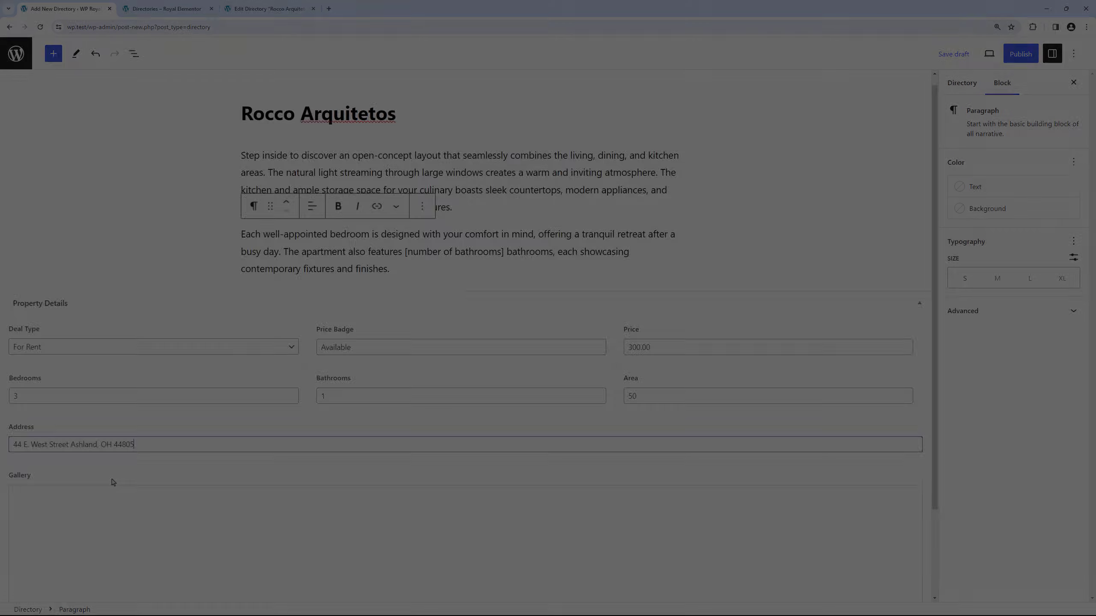
Step: Add three apartment interior photos, including Apartment-4 and Apartment-2, from the media library to the property's Gallery field
scroll(110, 429, down, 3)
click(54, 580)
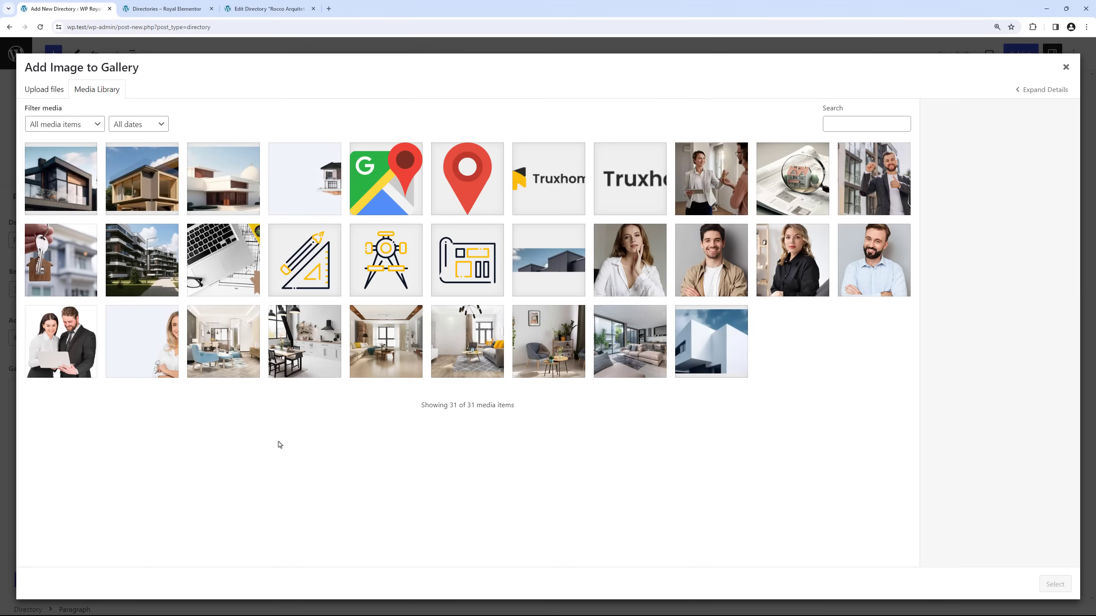
click(405, 352)
click(470, 347)
click(546, 345)
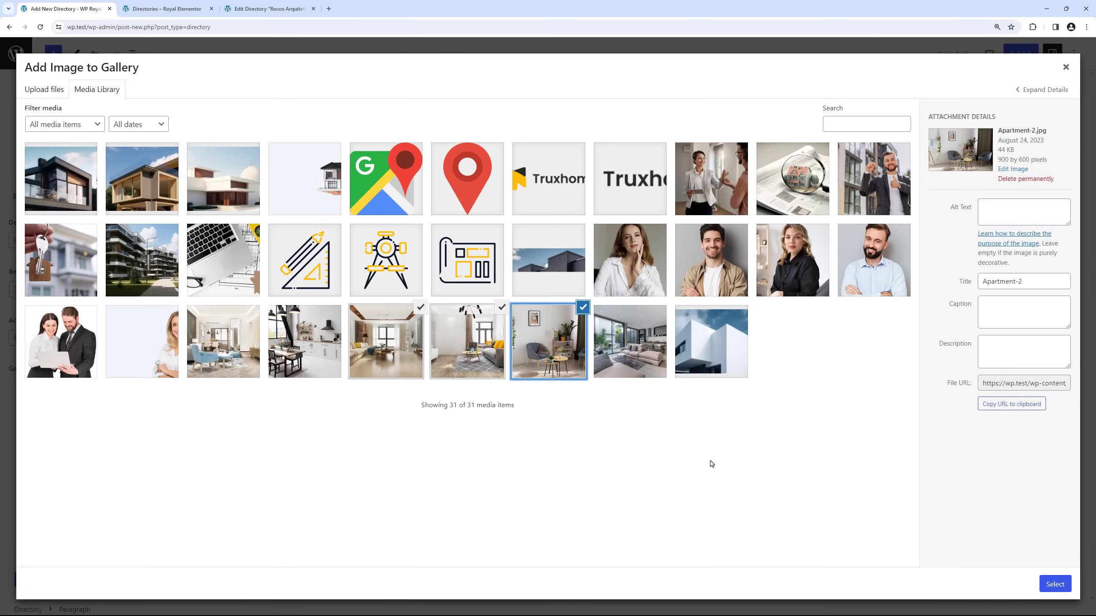
click(1051, 585)
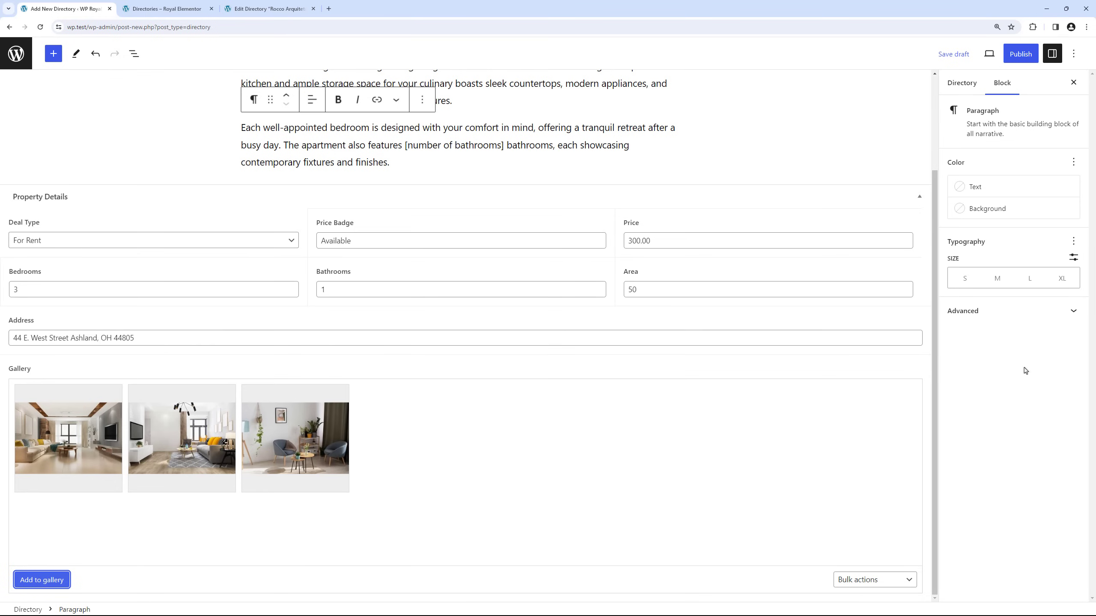
Step: Assign the property features Cooling, Garage and Parking to the Directory entry
click(963, 84)
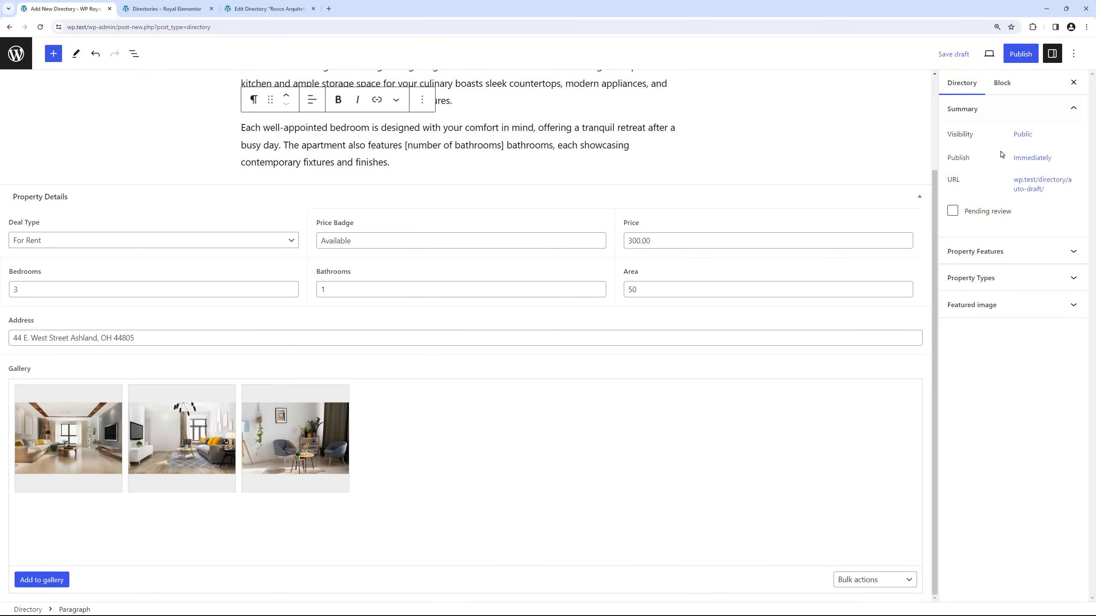
click(1035, 250)
click(965, 291)
text(Coo)
click(992, 303)
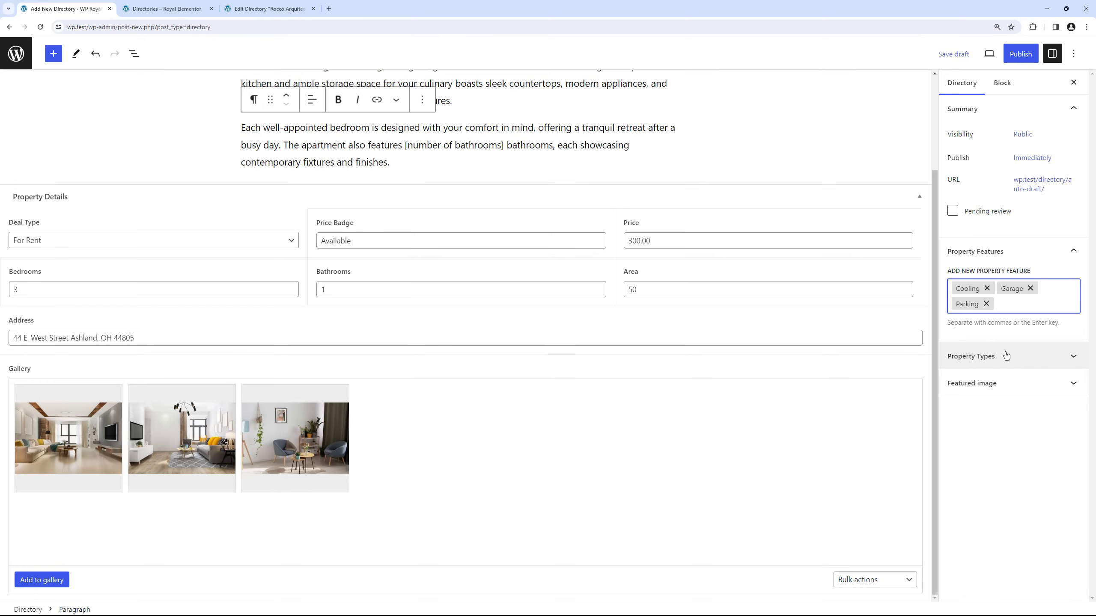
Step: Assign the property type Apartment to the Directory entry
click(1006, 356)
click(973, 392)
text(Apa)
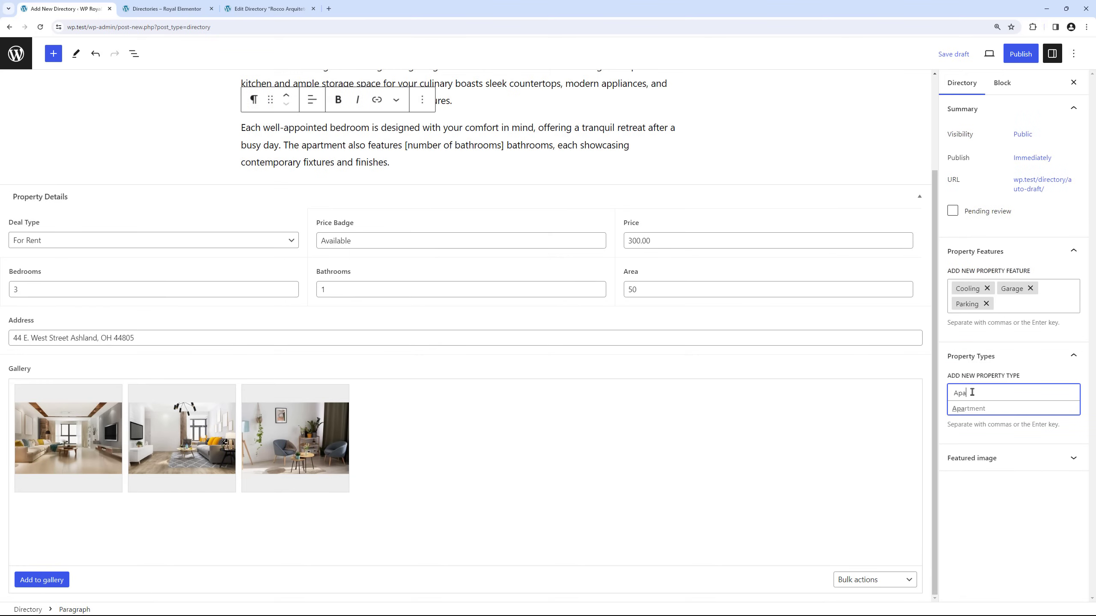
click(994, 410)
Step: Set Apartment-4 as the featured image, then publish the Rocco Arquitetos entry and leave the editor
click(1005, 447)
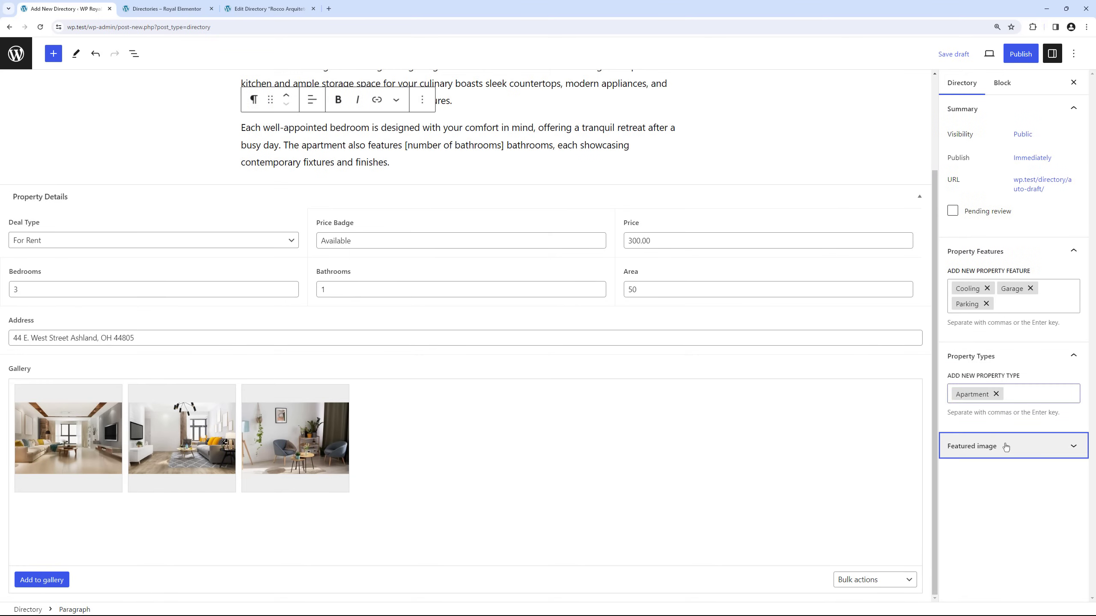
click(1008, 482)
click(398, 348)
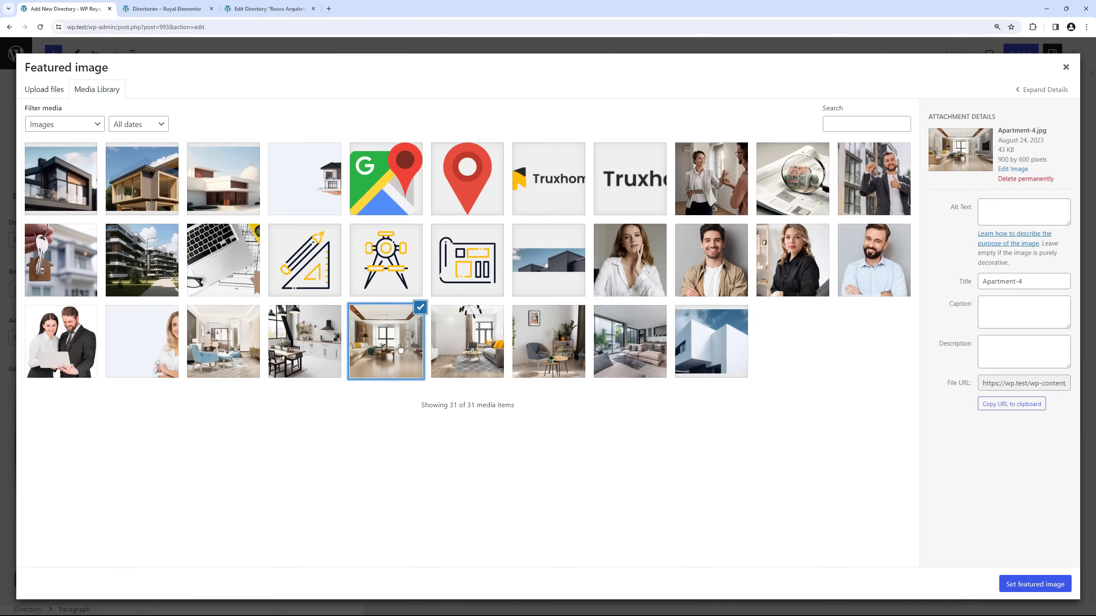
click(1036, 585)
click(1020, 53)
click(985, 53)
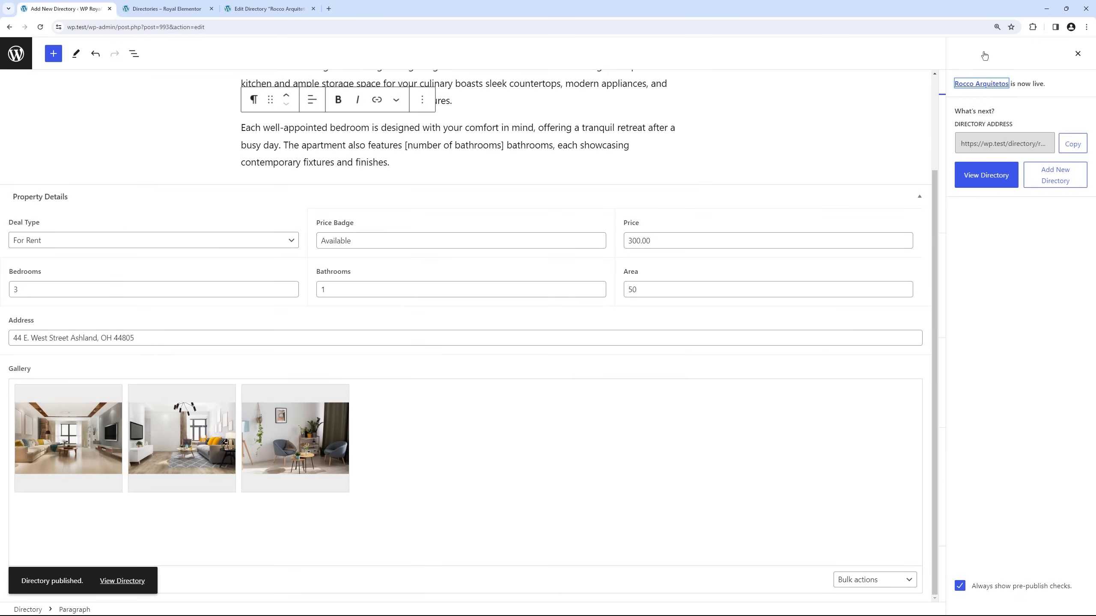
click(16, 53)
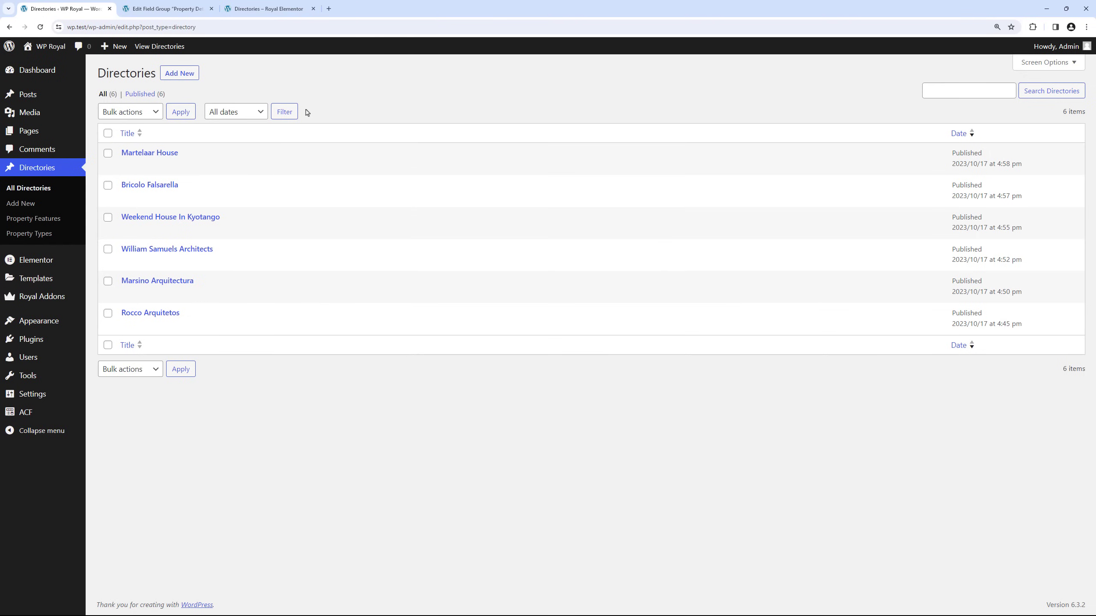
Step: Review the property cards and type filters on the finished demo site's Directory page
click(274, 13)
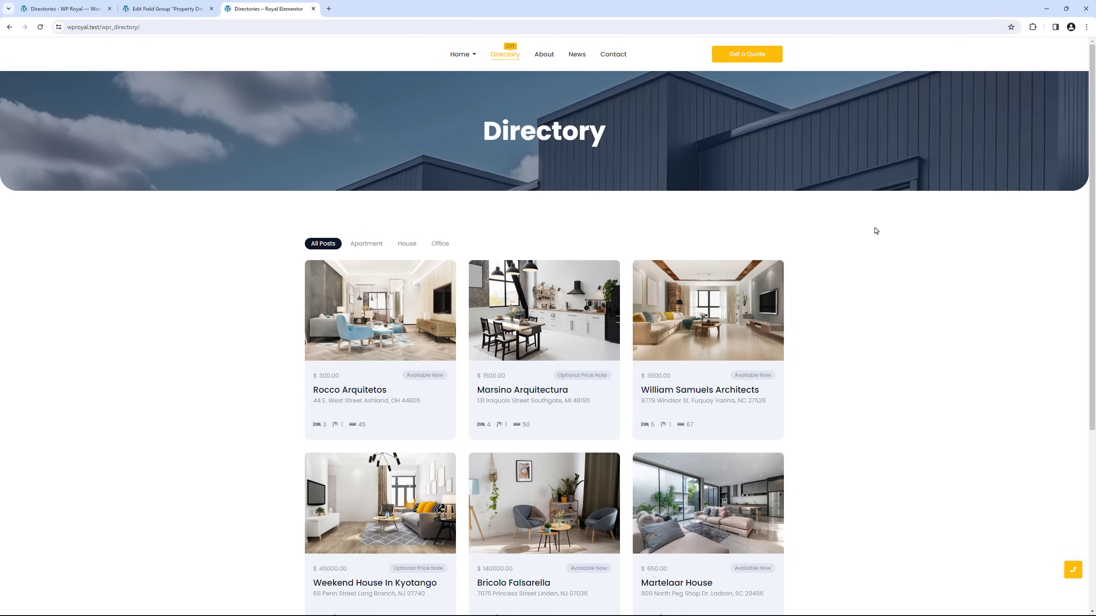
scroll(885, 269, down, 6)
scroll(885, 269, up, 4)
scroll(885, 269, up, 2)
Step: Create an archive template titled Directory in the Royal Addons Theme Builder
click(83, 12)
mouse_move(59, 298)
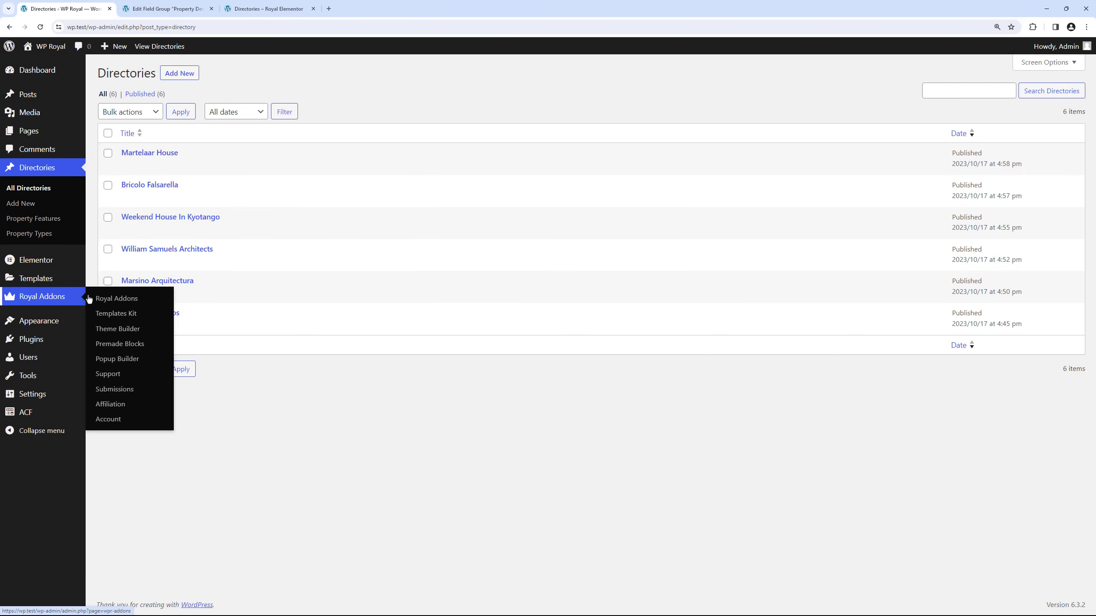
click(128, 330)
click(280, 213)
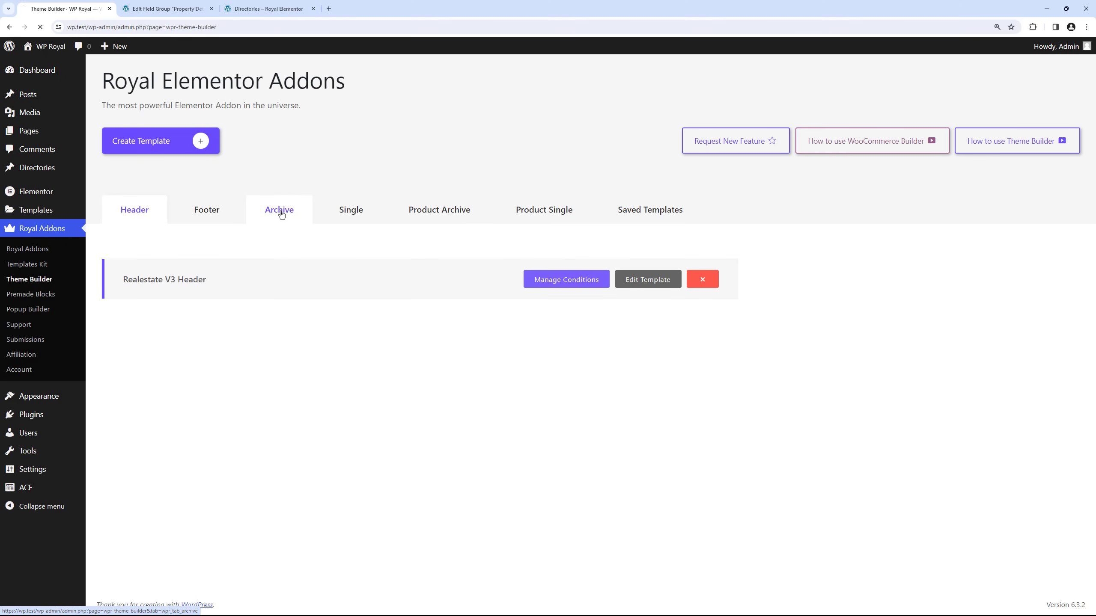
click(200, 142)
click(487, 342)
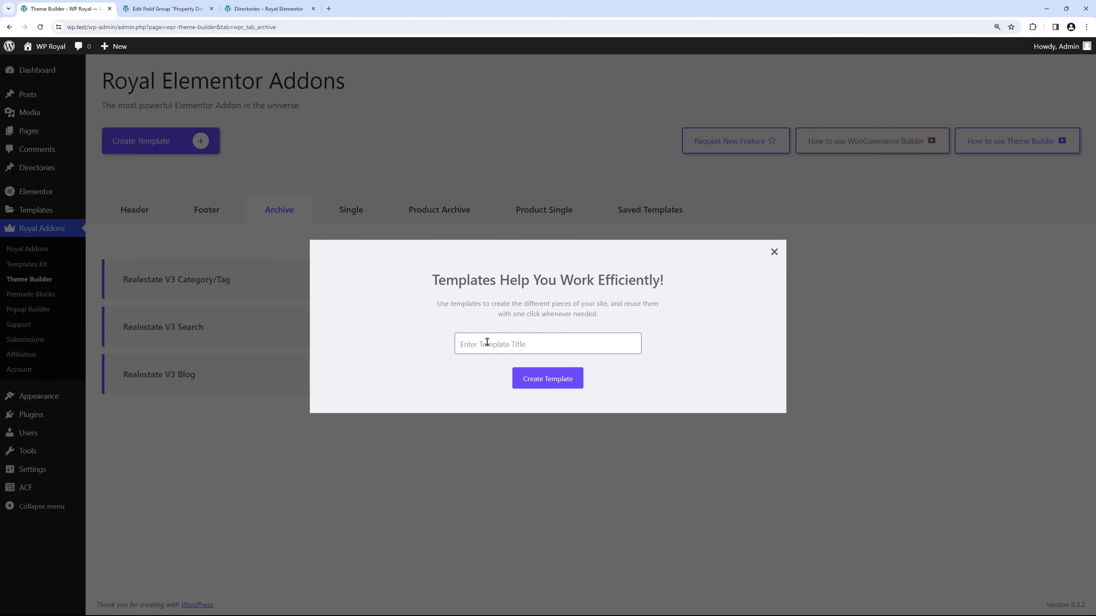
text(Directory)
click(553, 379)
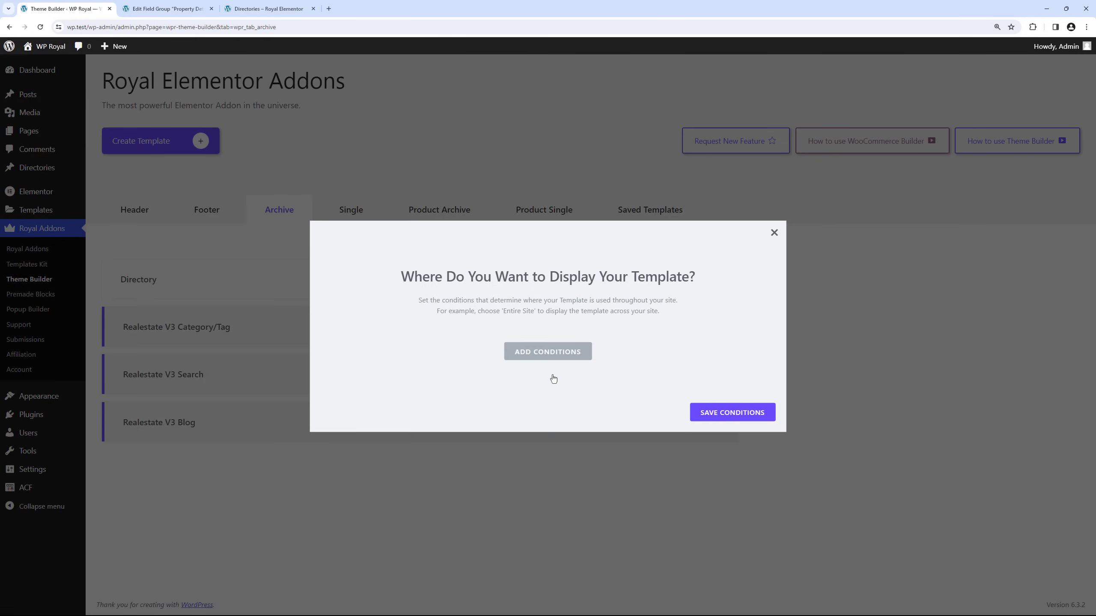
Step: Set the Directory template's display condition to Directories Archive and save the conditions
click(552, 355)
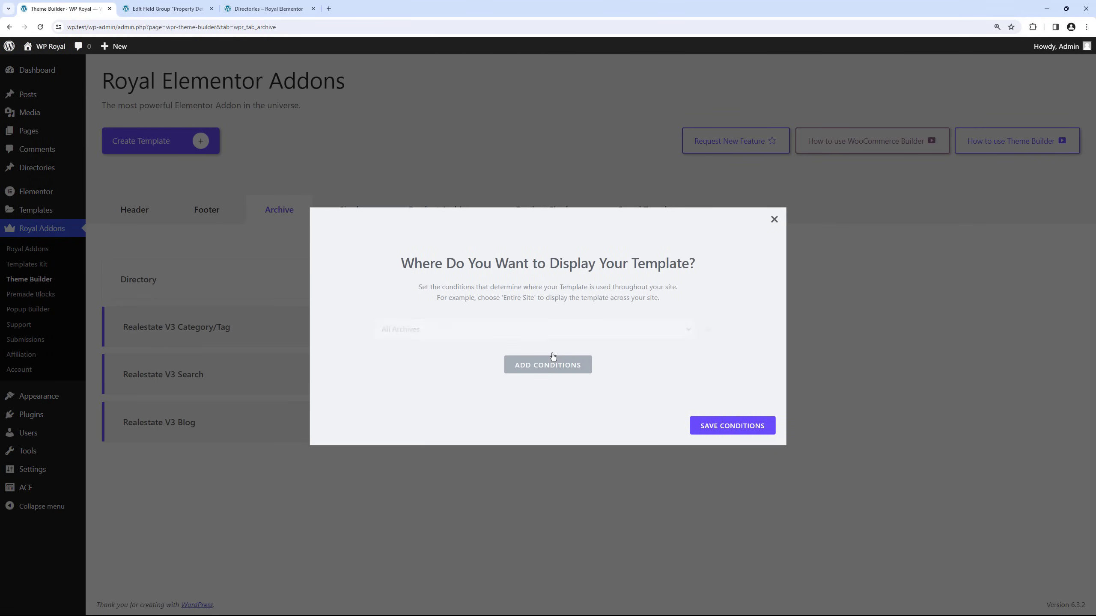
click(540, 332)
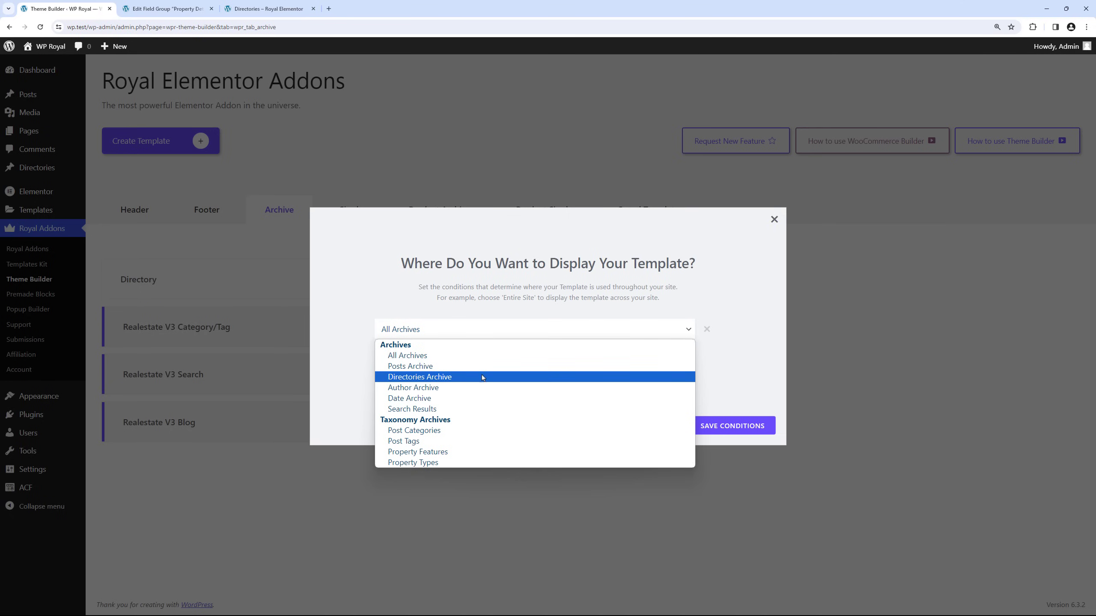
click(461, 379)
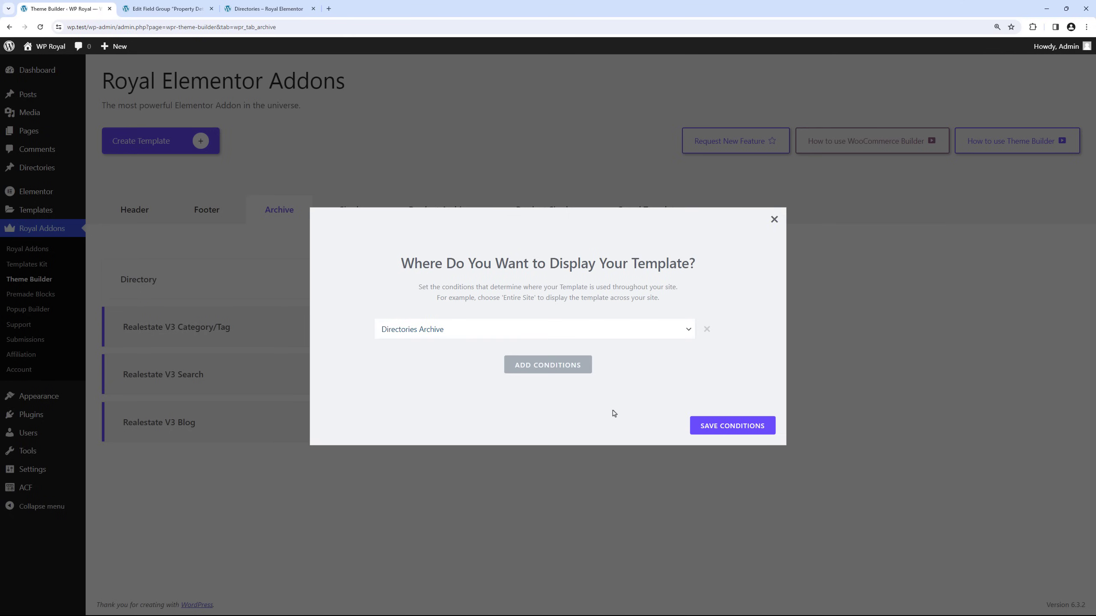
click(732, 426)
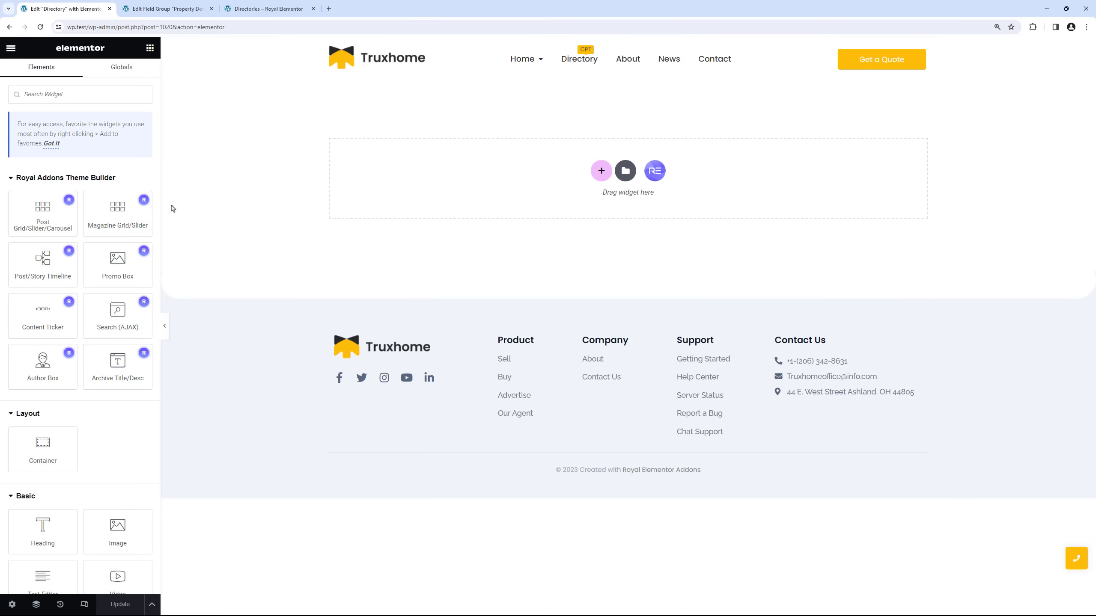
Step: Place a Post Grid/Slider/Carousel widget in the template and set its query source to Current Query
drag(43, 211, 509, 176)
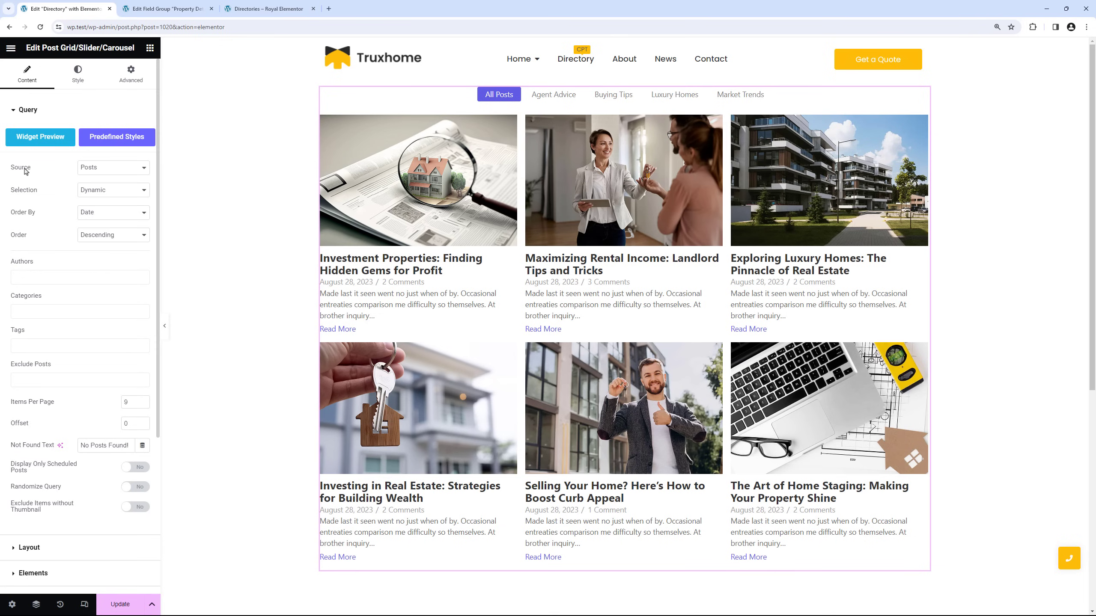
click(107, 175)
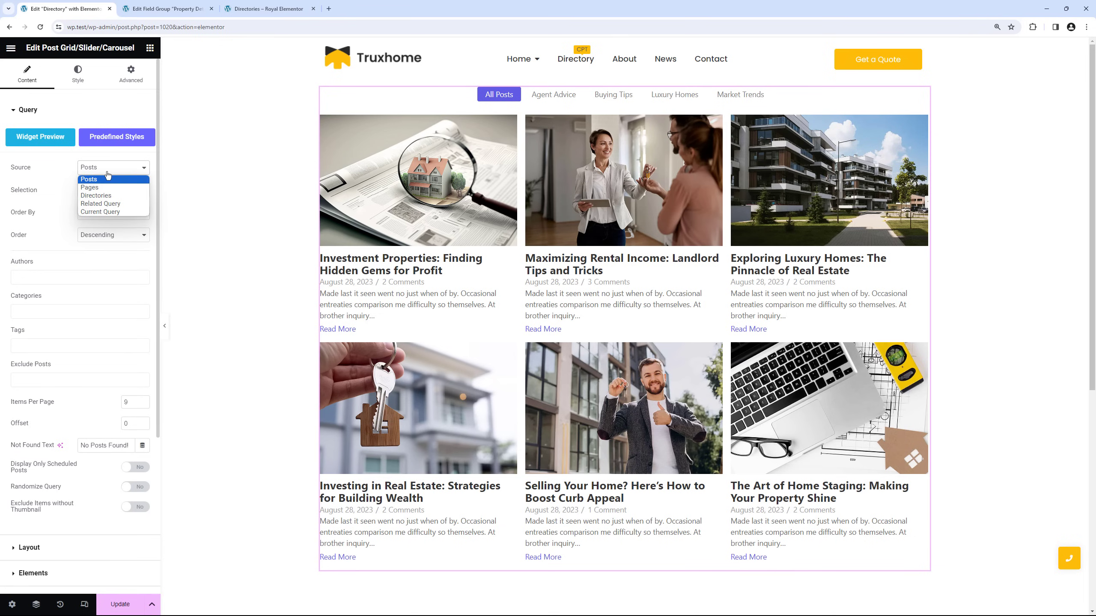
click(114, 211)
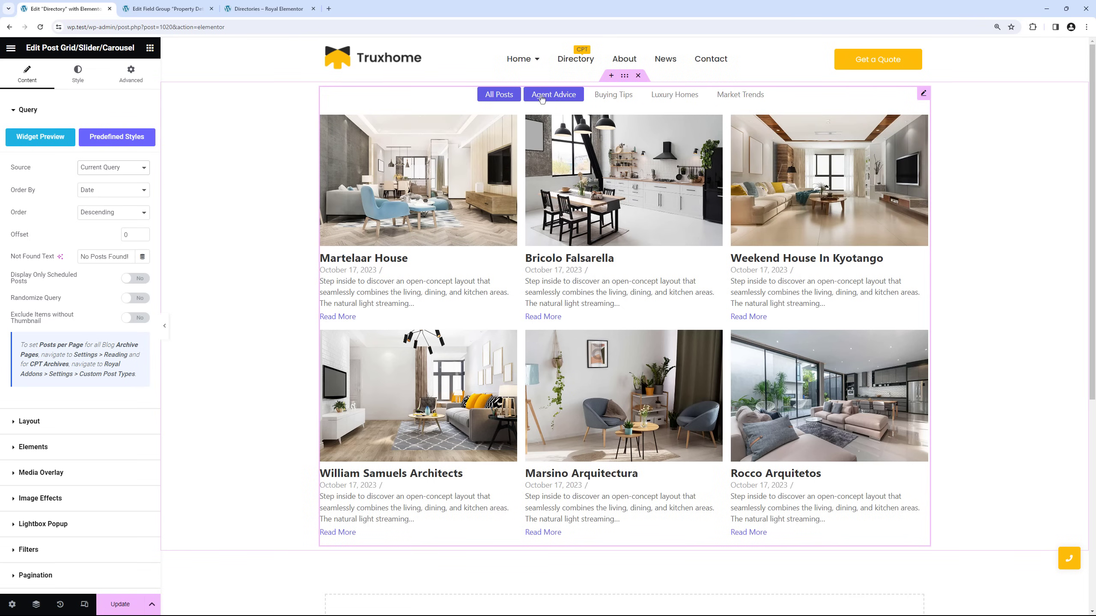
Step: Set the grid's filter taxonomy to Property Types and try out the Apartment, House and All Posts filters
scroll(75, 270, down, 2)
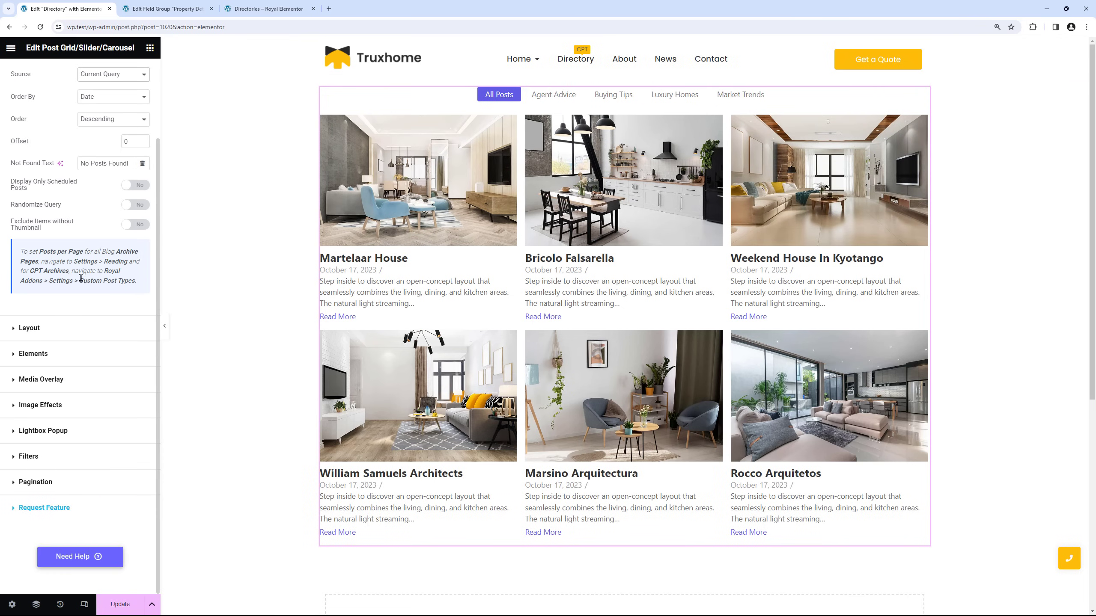
click(66, 452)
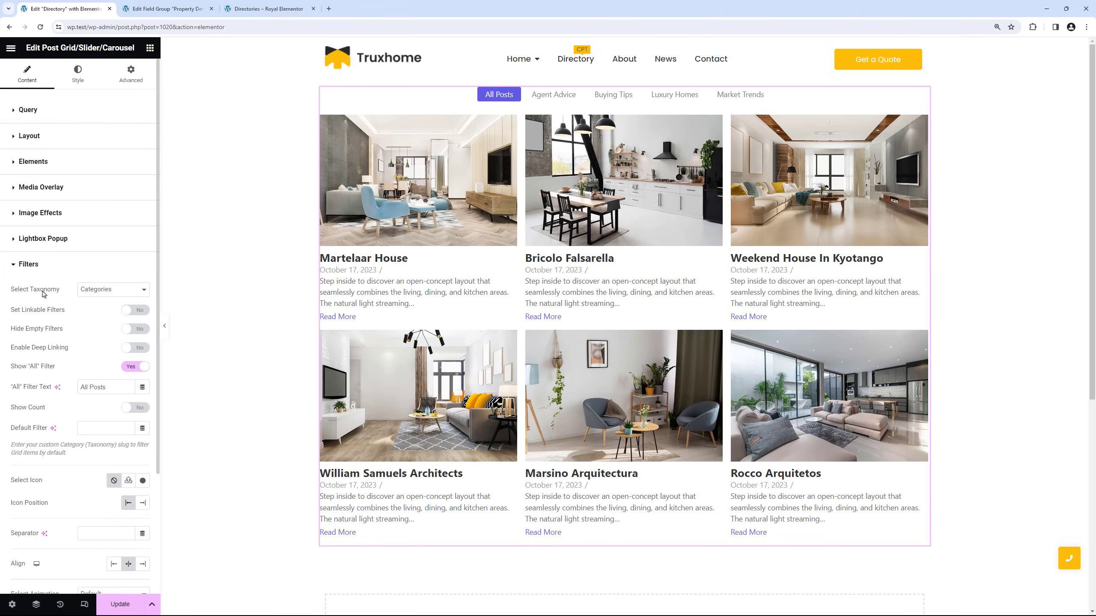
click(90, 292)
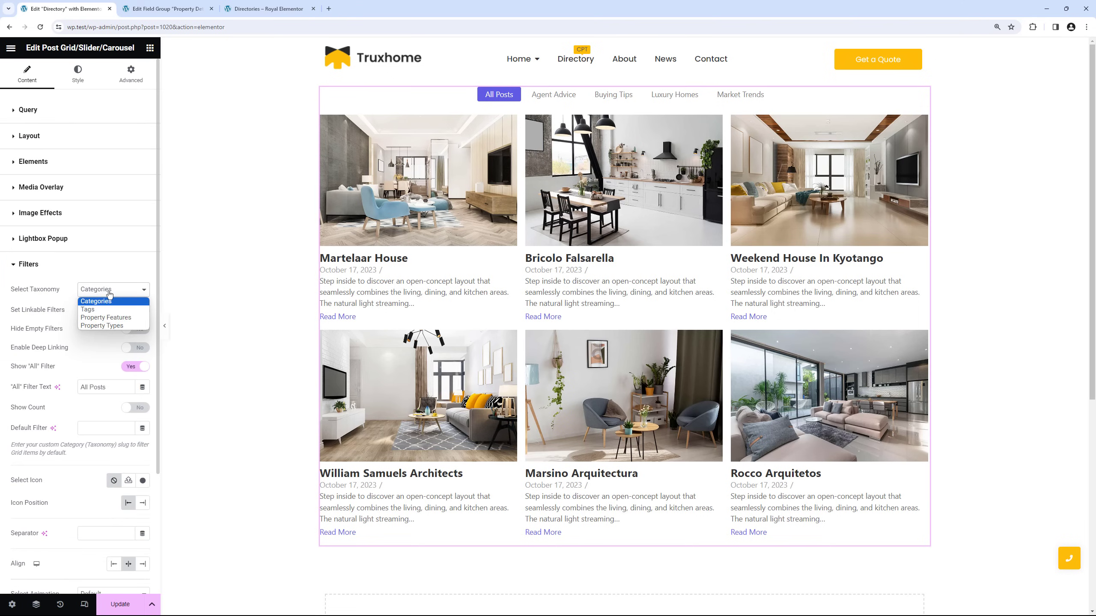
click(105, 329)
click(608, 96)
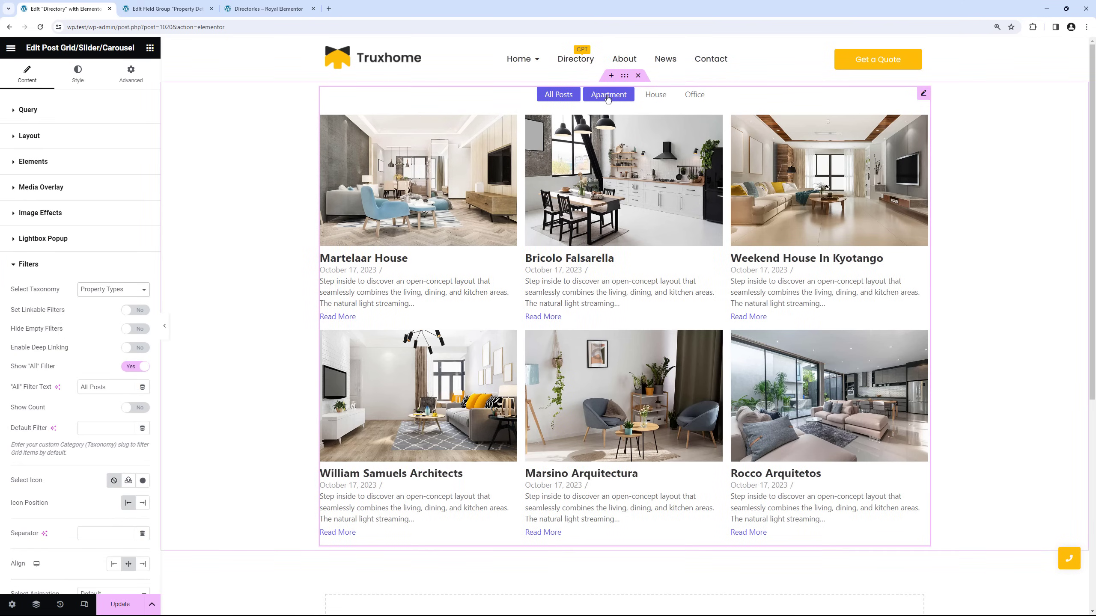
click(655, 95)
click(557, 95)
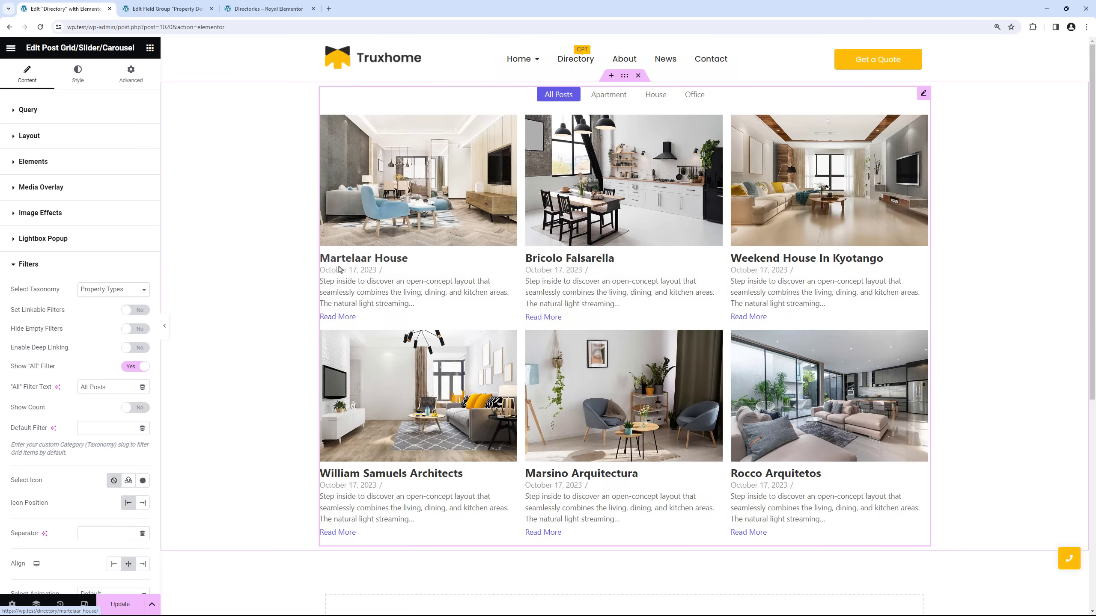
Step: Remove the Date, Comments, Excerpt and Read-more elements from the post grid, keeping only the Title
click(34, 264)
click(47, 163)
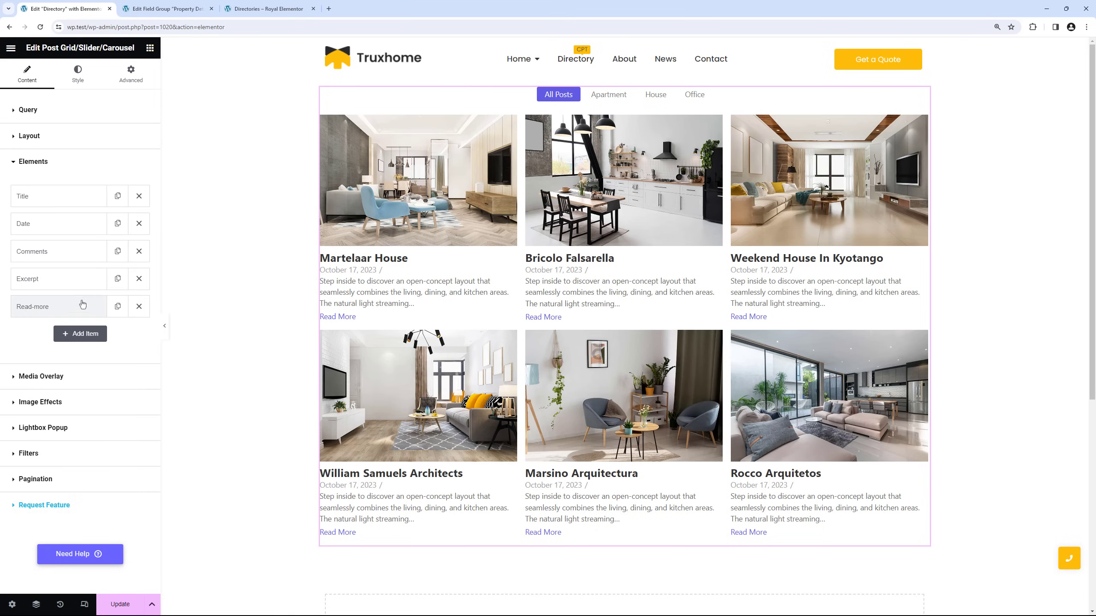
click(136, 226)
click(136, 227)
click(136, 226)
click(136, 227)
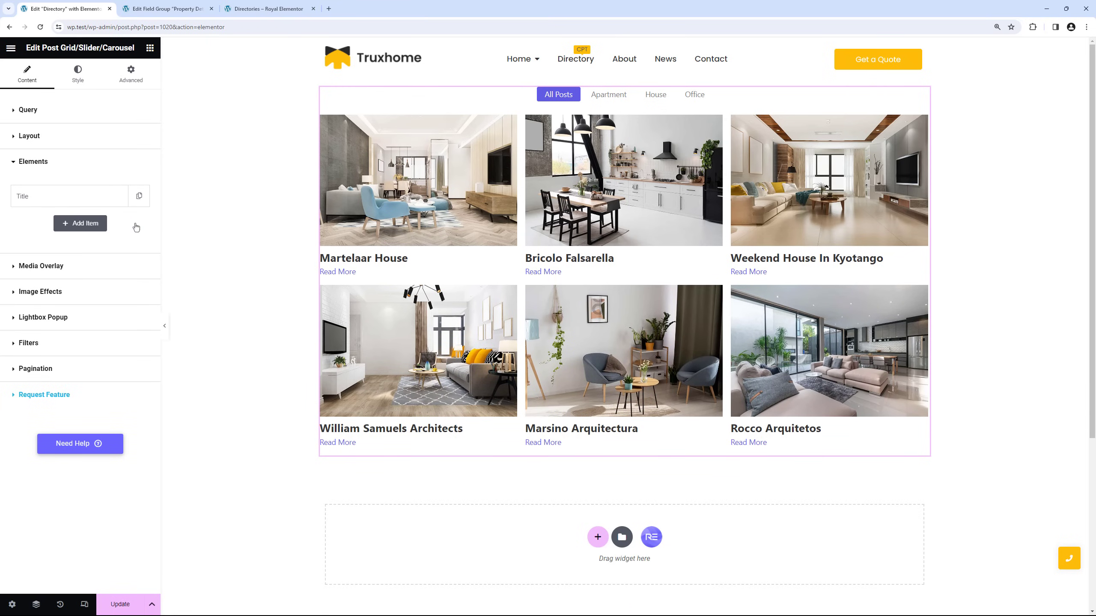
Step: Check the reference directory page's property cards, then add an element below the grid's Title and set it to Custom Field
click(266, 9)
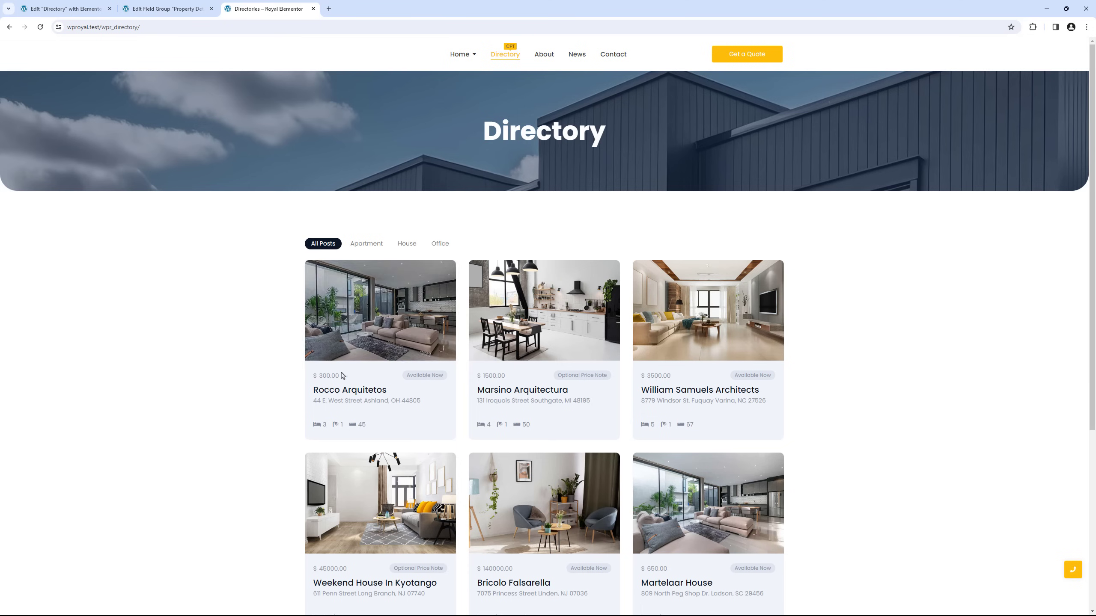
click(78, 8)
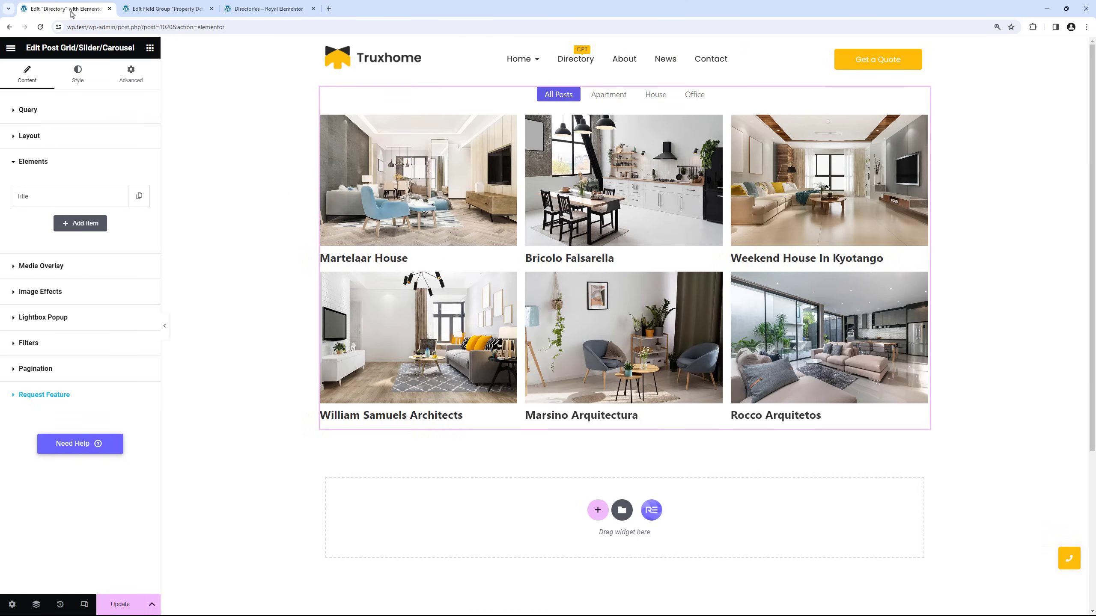
click(80, 223)
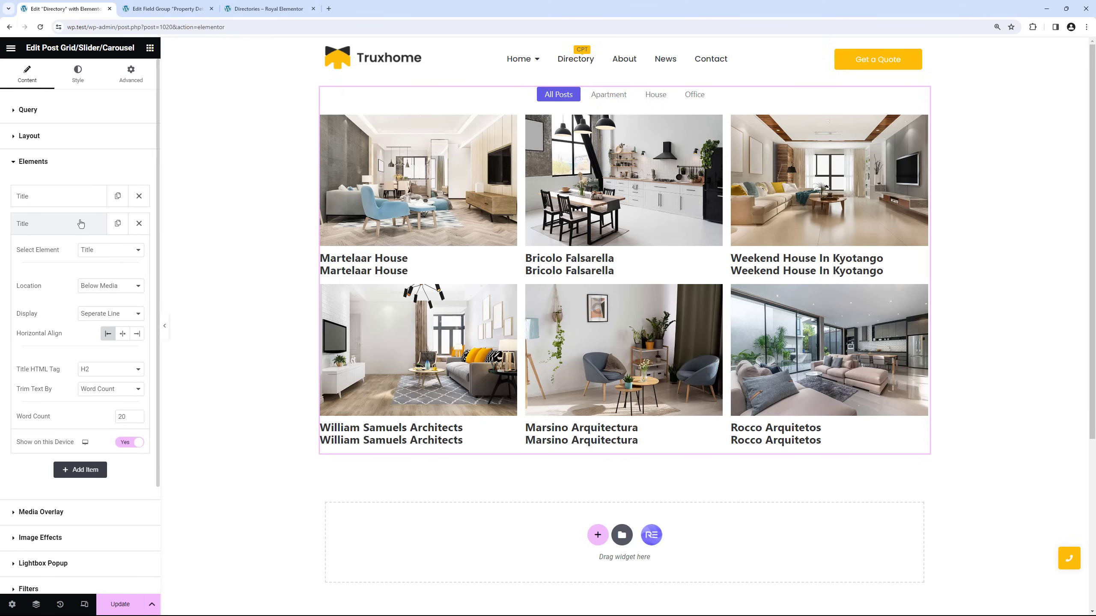
click(106, 253)
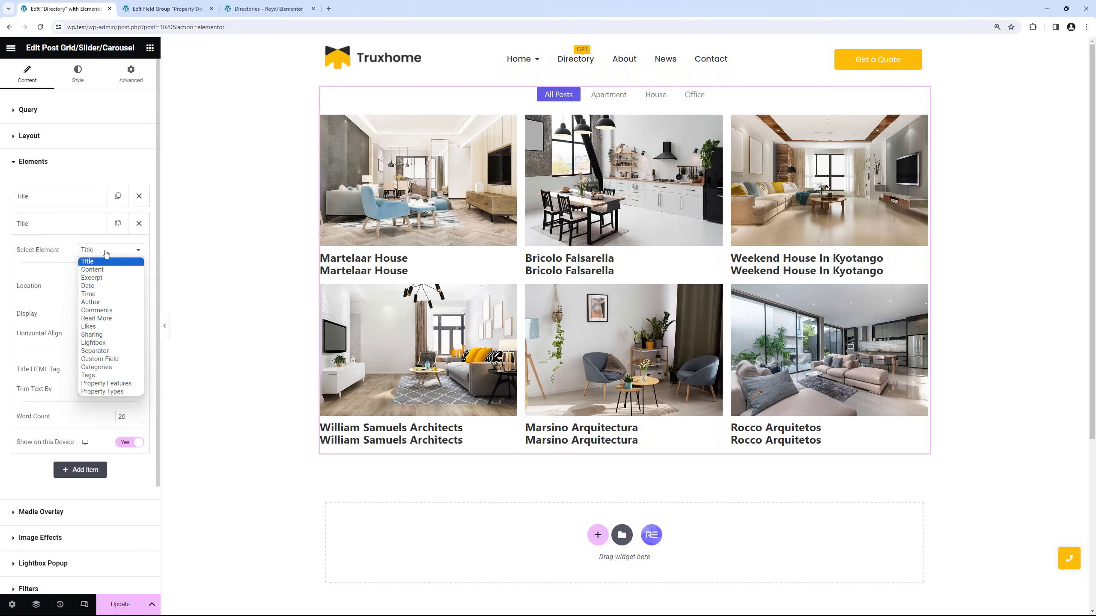
click(125, 361)
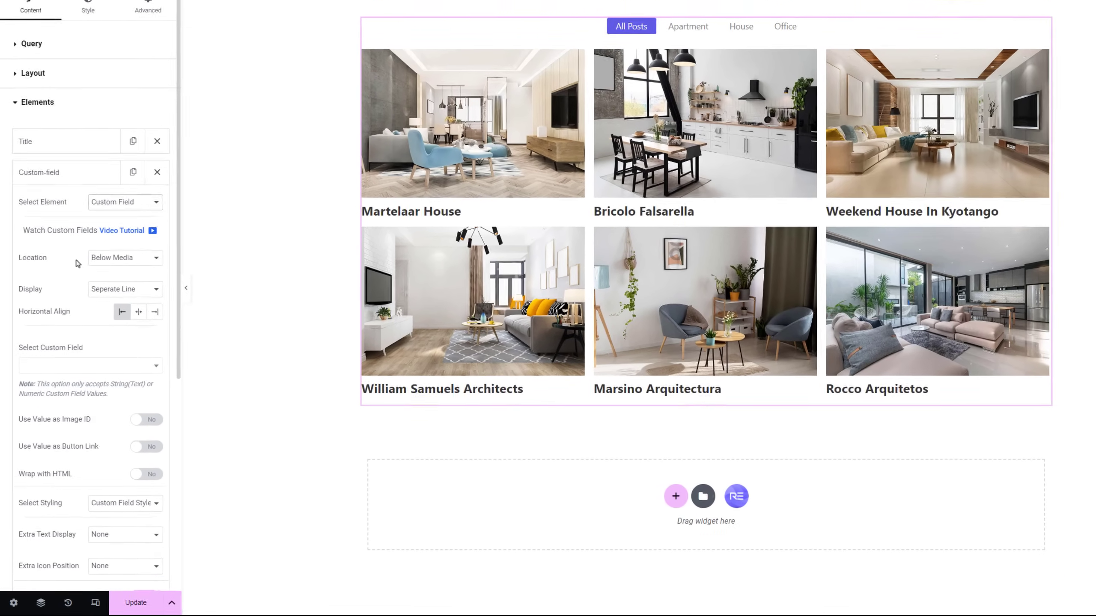
scroll(69, 303, down, 1)
click(90, 301)
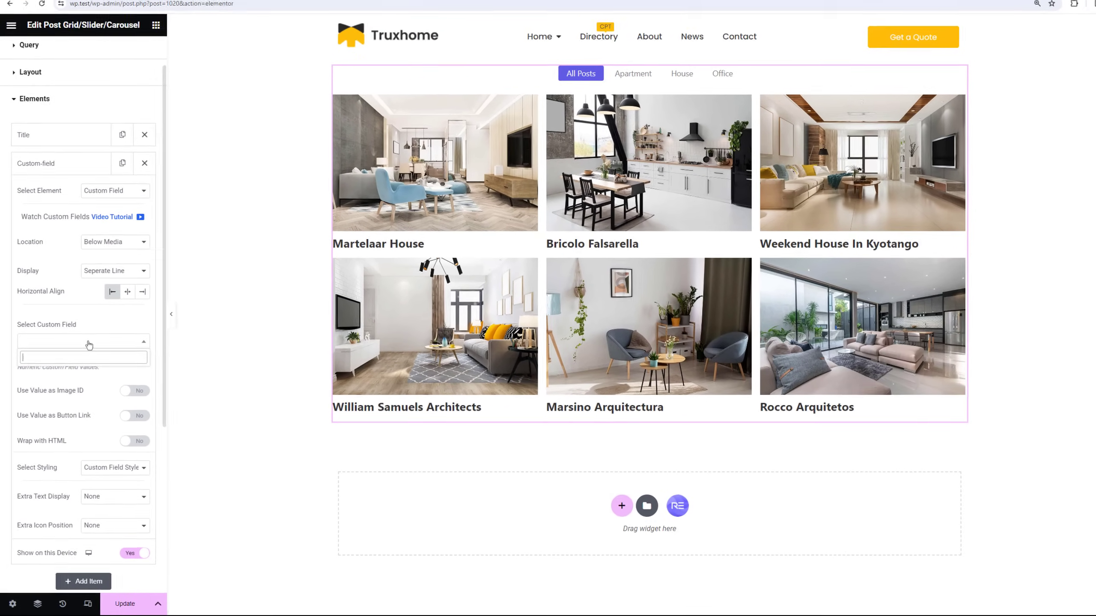
key(Escape)
Step: Copy the Price field's name from the Property Details field group and assign property_price to the new custom field element
click(165, 9)
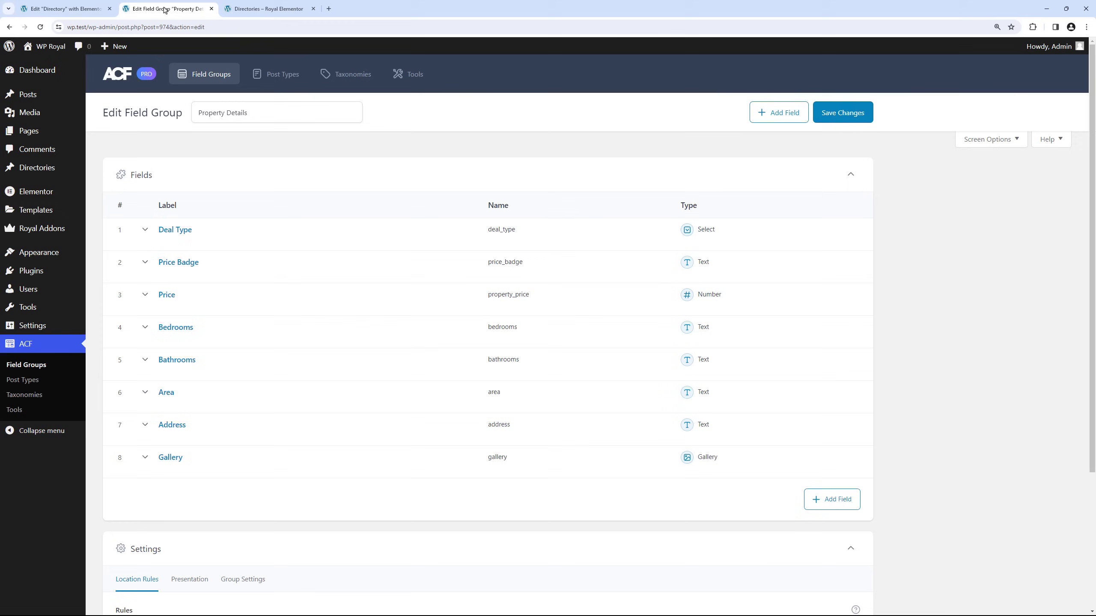
click(145, 297)
drag(219, 508, 137, 511)
key(ctrl+c)
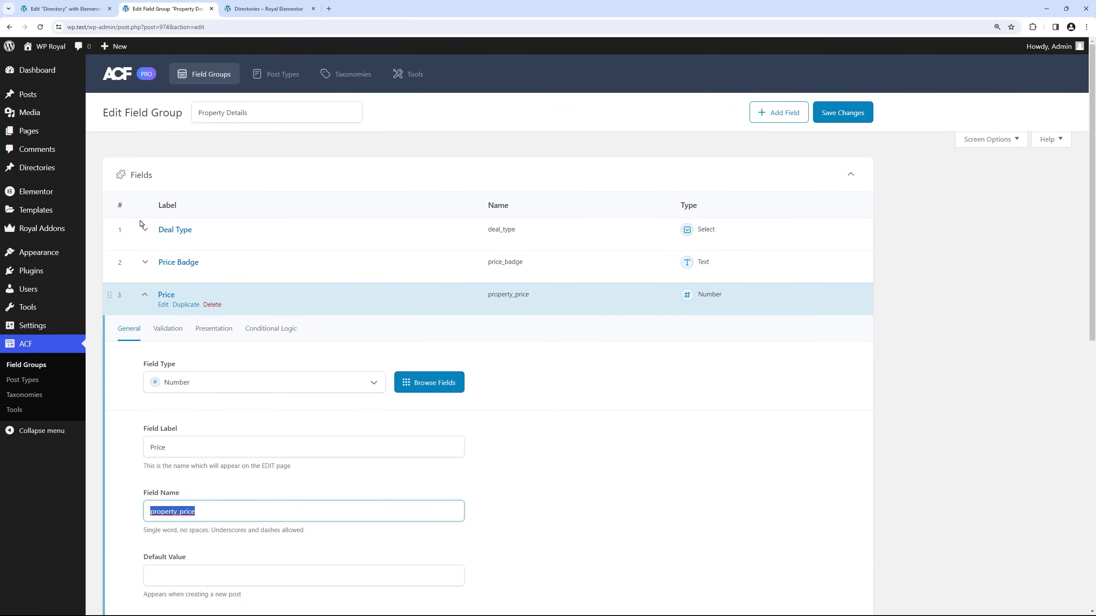
click(82, 10)
click(76, 352)
key(ctrl+v)
key(Return)
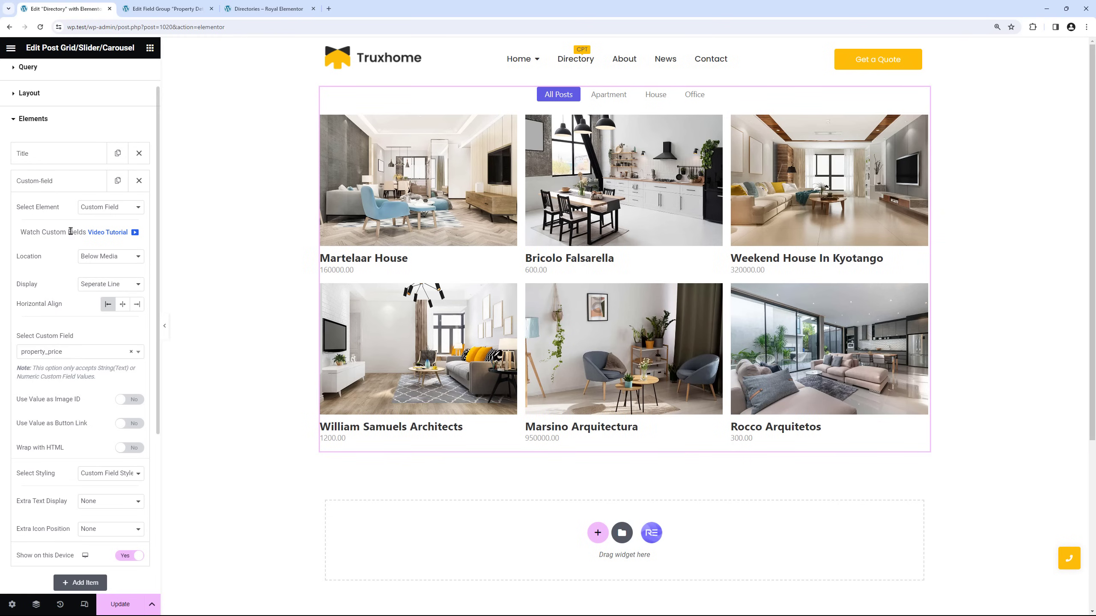
Step: Set the price element to display inline and place it above the Title in the grid's element order
click(98, 286)
click(99, 296)
click(76, 190)
drag(68, 186, 71, 150)
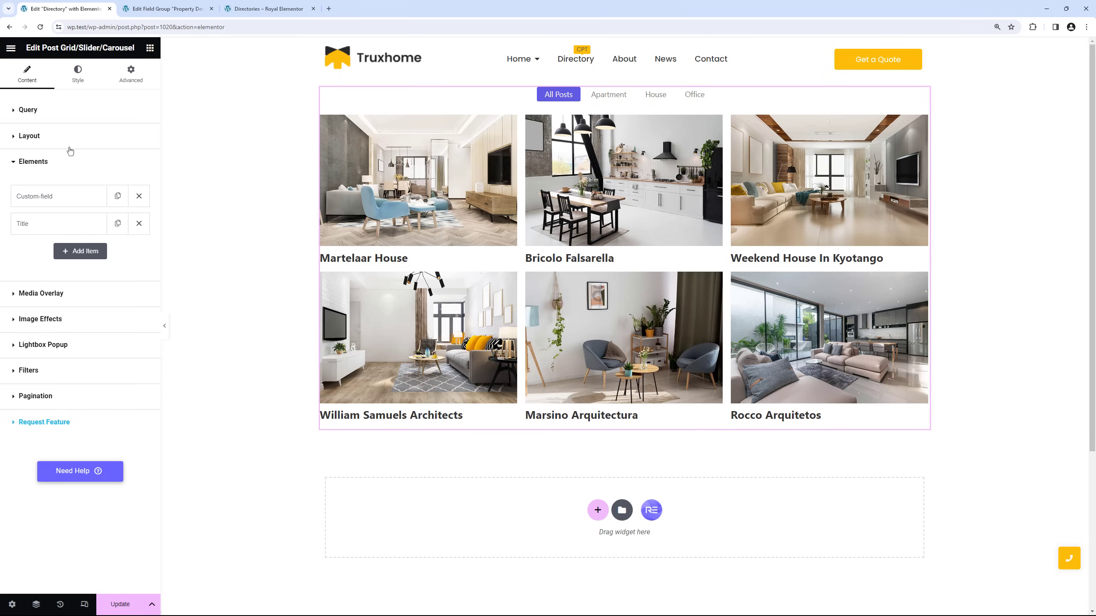
Step: Add a third element below the Title in the post grid and set it to Custom Field
click(82, 252)
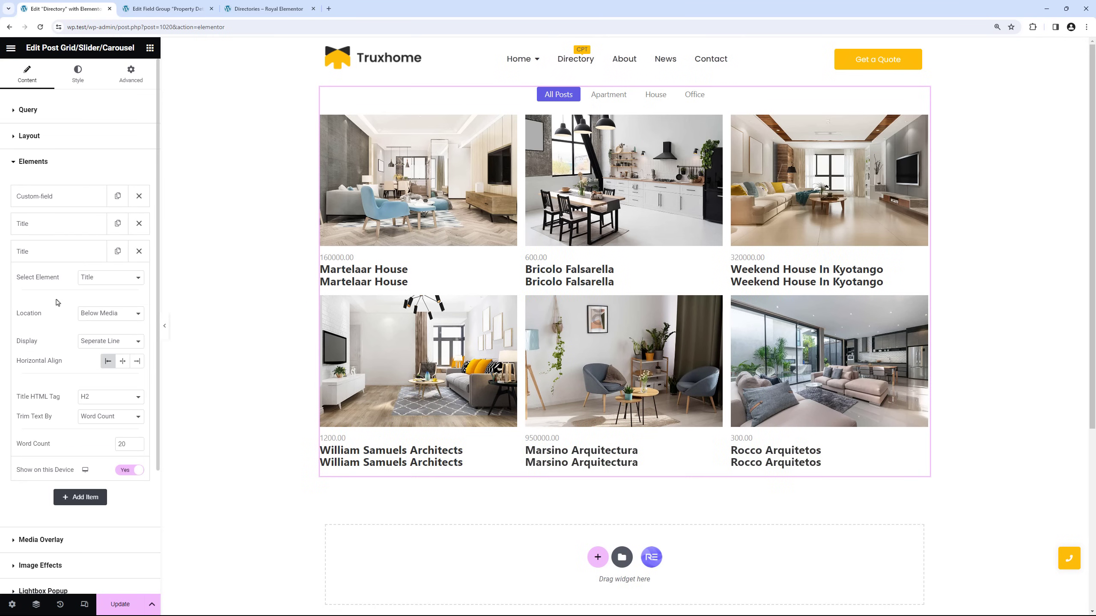
click(104, 280)
click(104, 380)
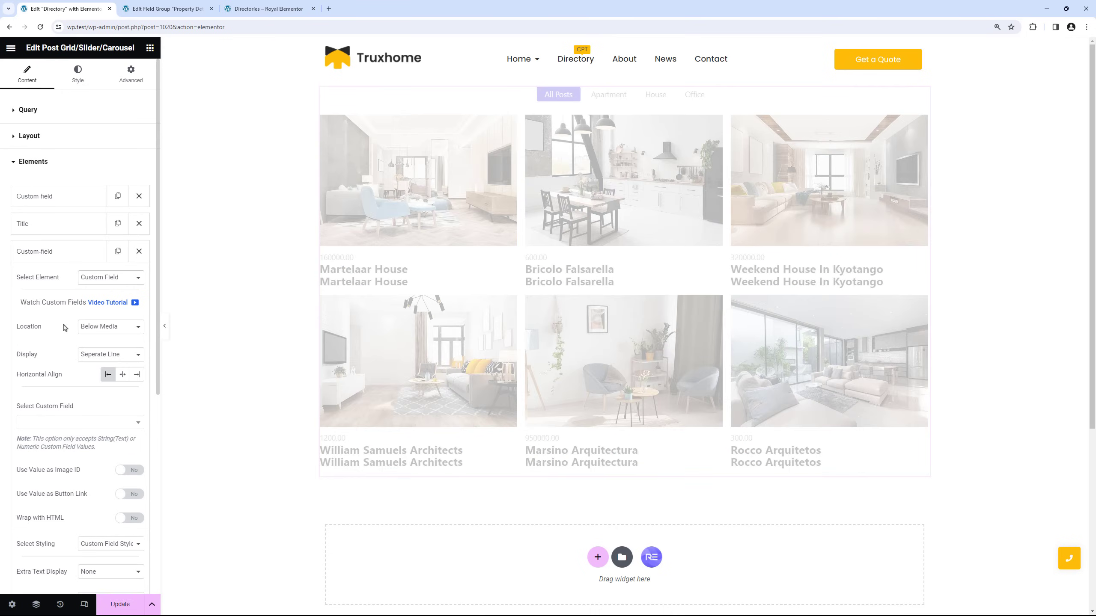
scroll(65, 329, down, 1)
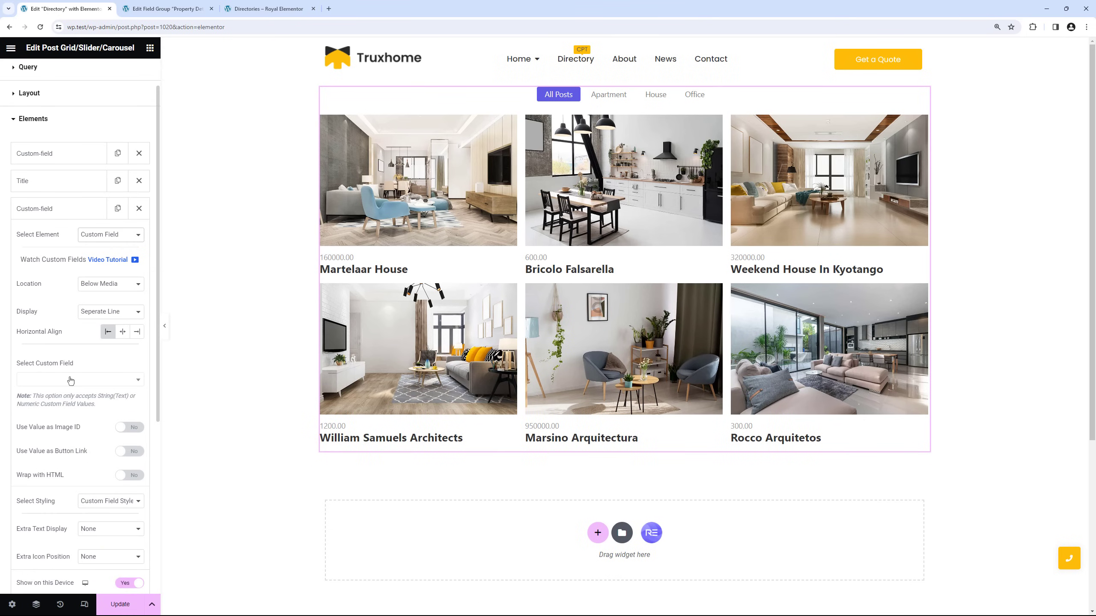
Step: Copy the Price Badge field's name from the Property Details field group and assign price_badge to the third element
click(166, 9)
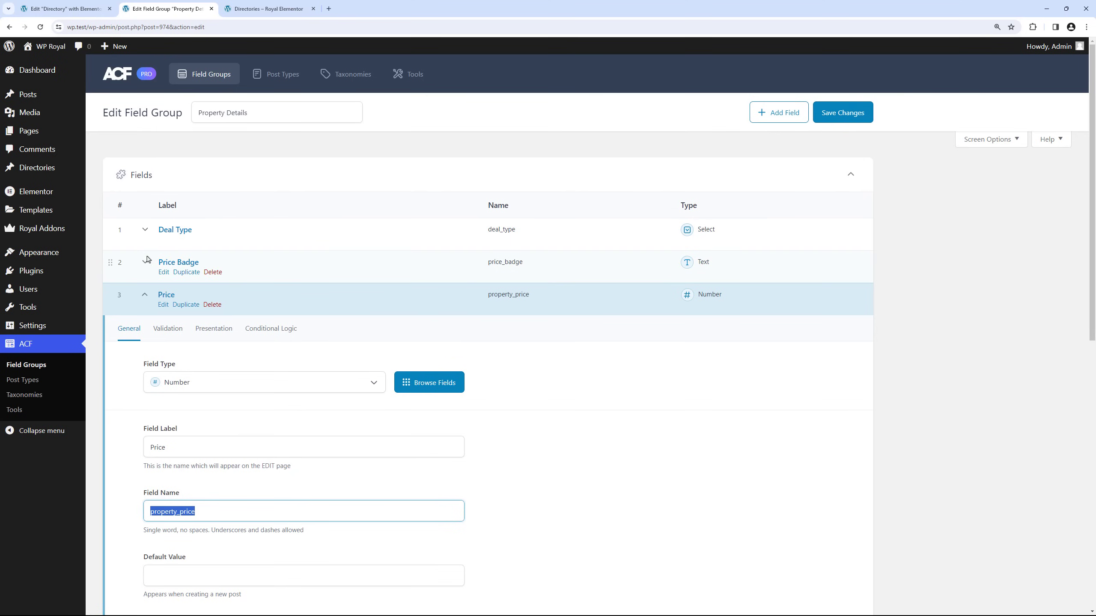
click(146, 261)
drag(192, 481, 144, 479)
key(ctrl+c)
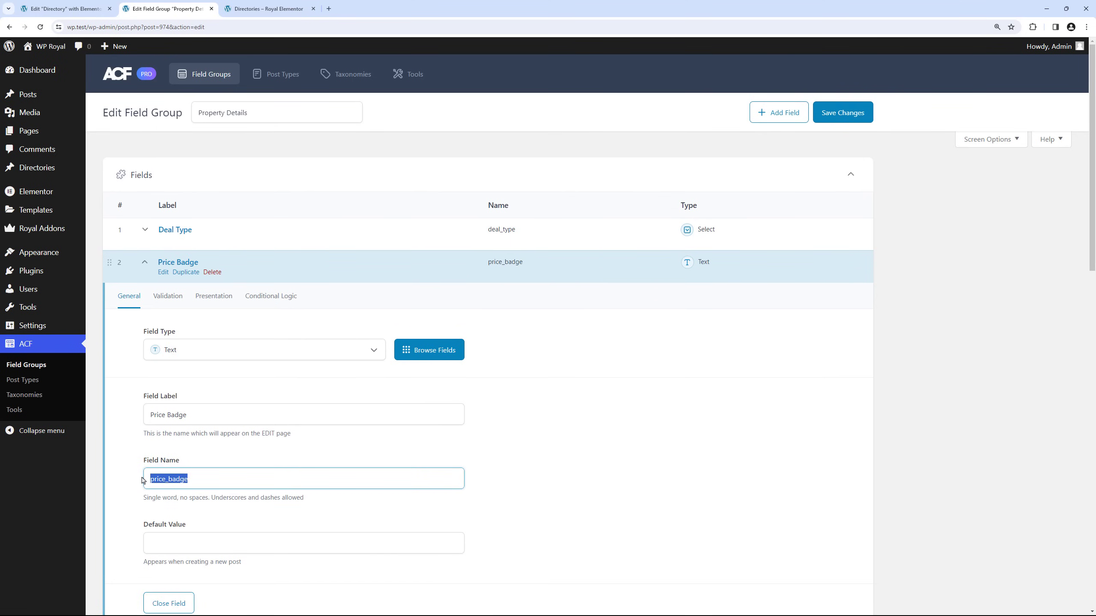
click(96, 3)
click(71, 380)
key(ctrl+v)
key(Return)
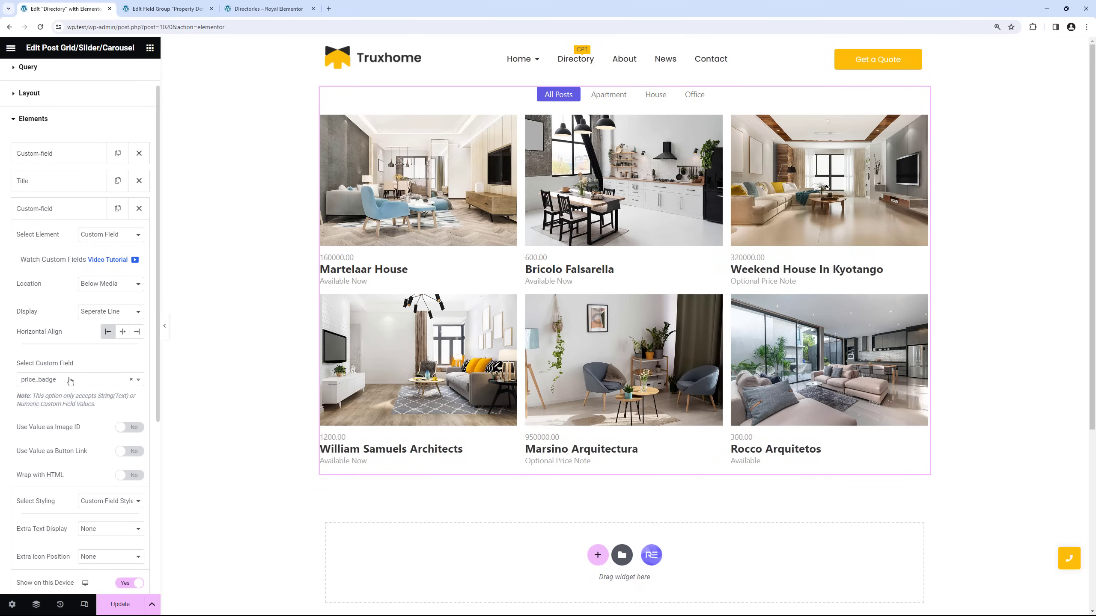
Step: Align the price badge element right, display it inline, and move it above the Title beside the price
click(136, 331)
click(110, 314)
click(108, 327)
drag(73, 212, 73, 147)
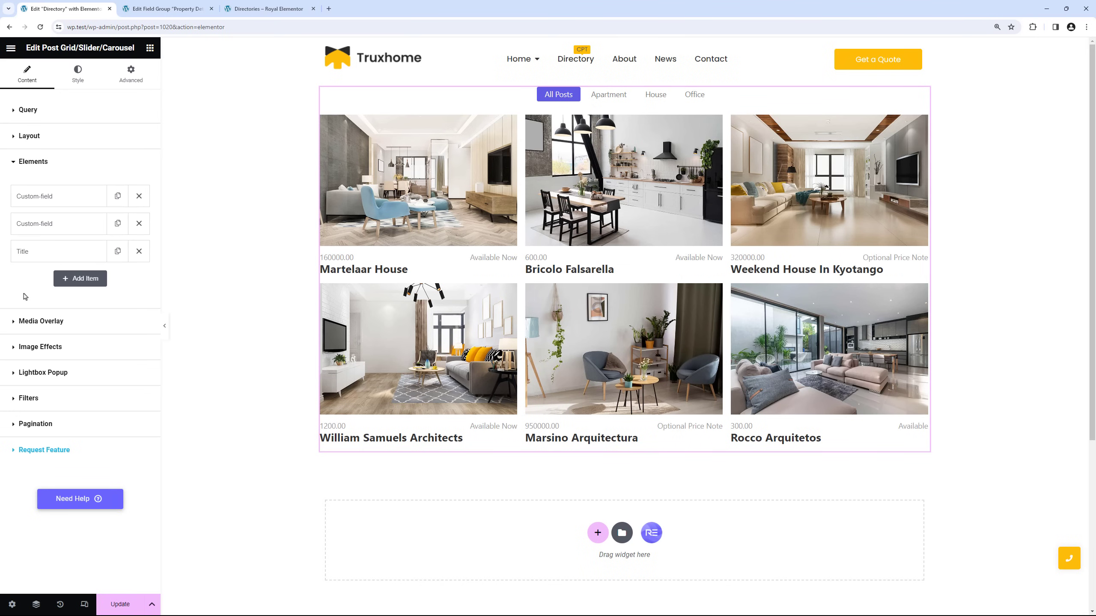
Step: Add a fourth element below the Title, set it to Custom Field and assign the bedrooms field
click(83, 279)
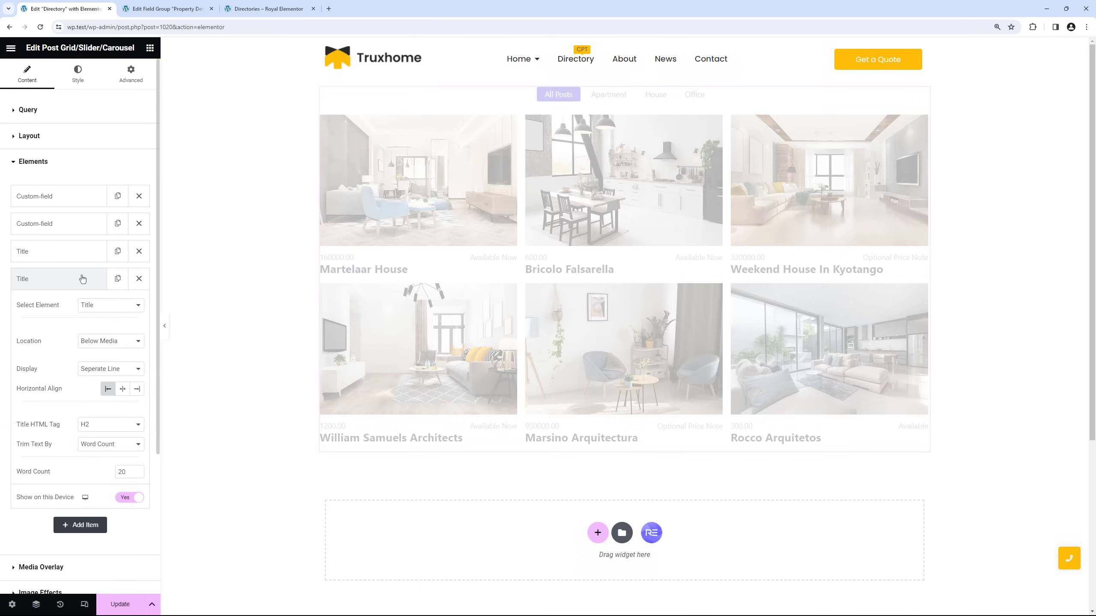
scroll(86, 294, down, 1)
click(110, 262)
click(113, 372)
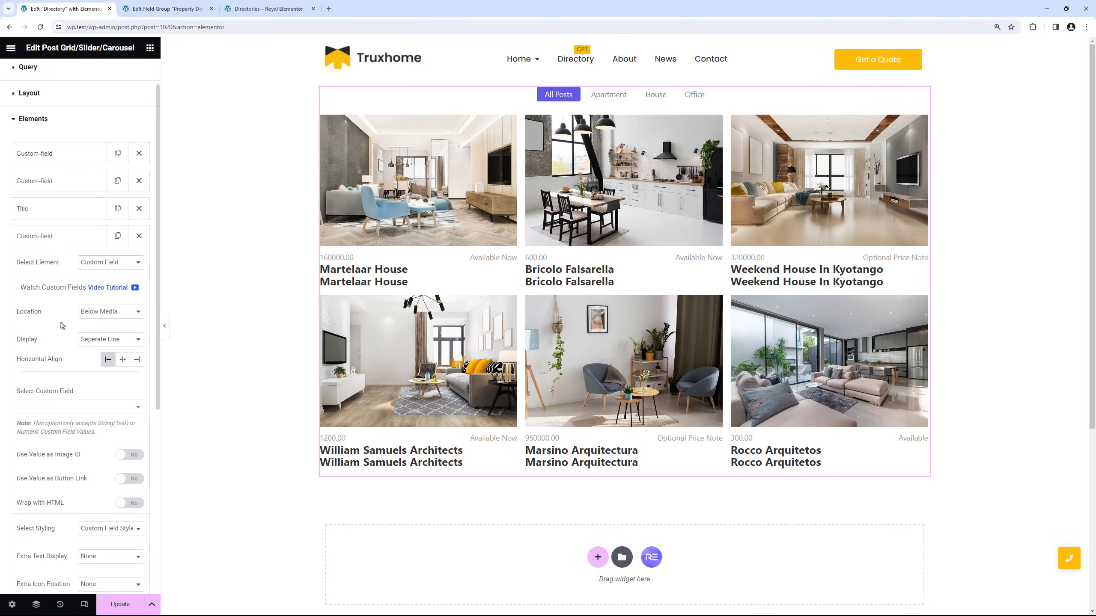
scroll(87, 346, down, 2)
click(76, 322)
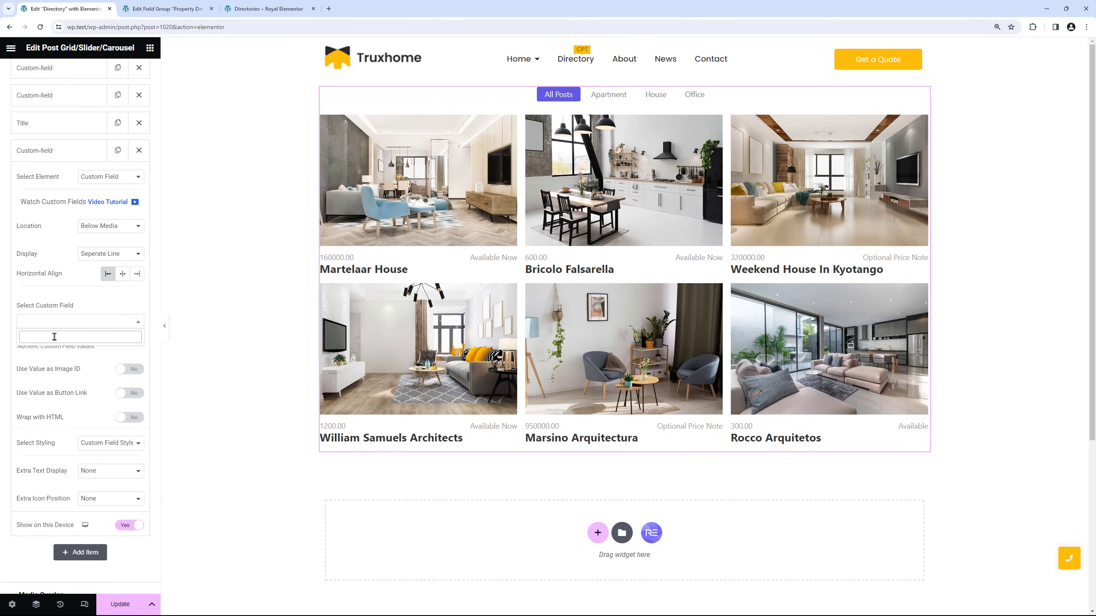
key(Return)
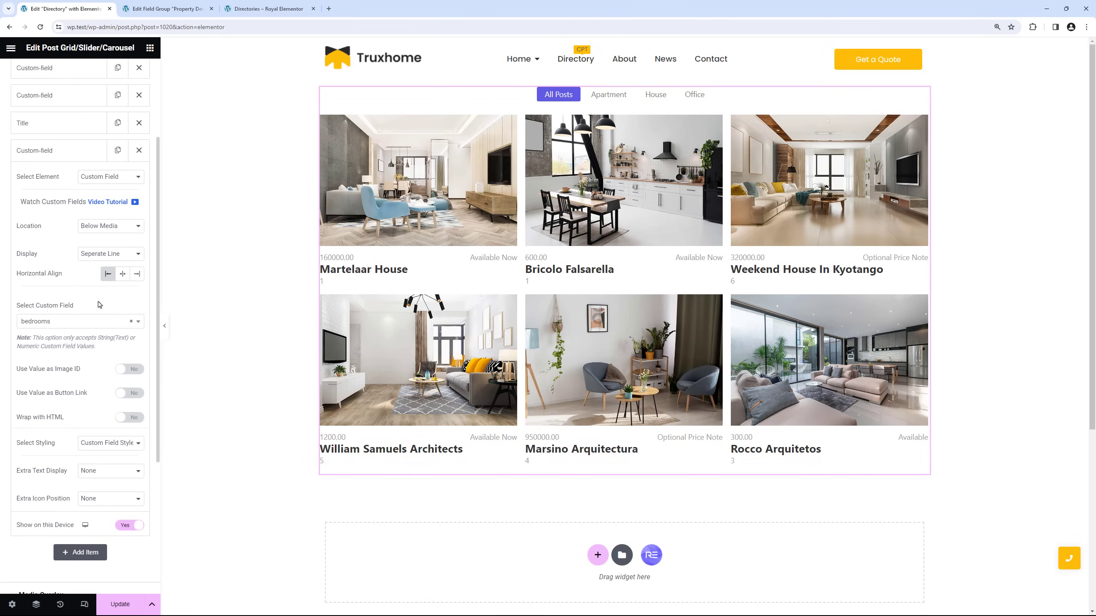
Step: Set the bedrooms element's extra icon position to Before Element and insert the bed icon from the icon library
scroll(99, 305, down, 1)
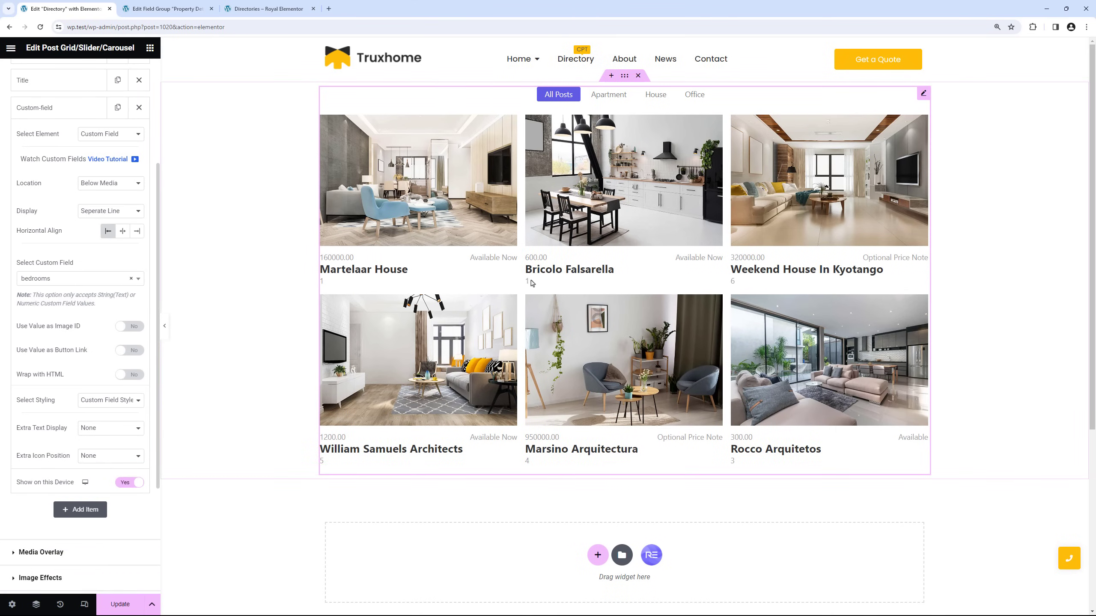
scroll(77, 350, down, 1)
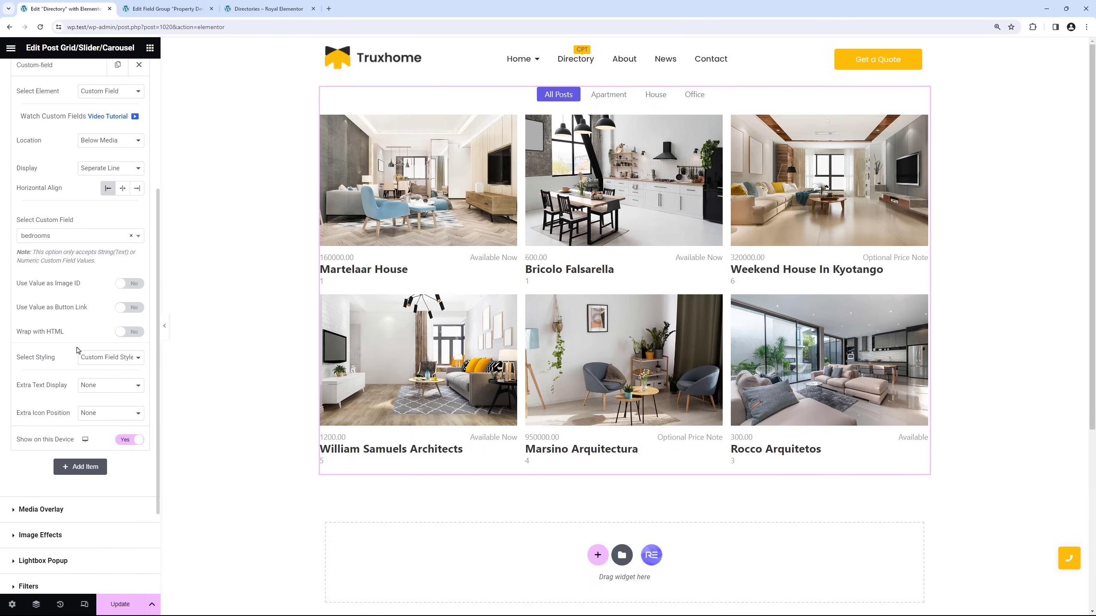
click(115, 419)
click(113, 432)
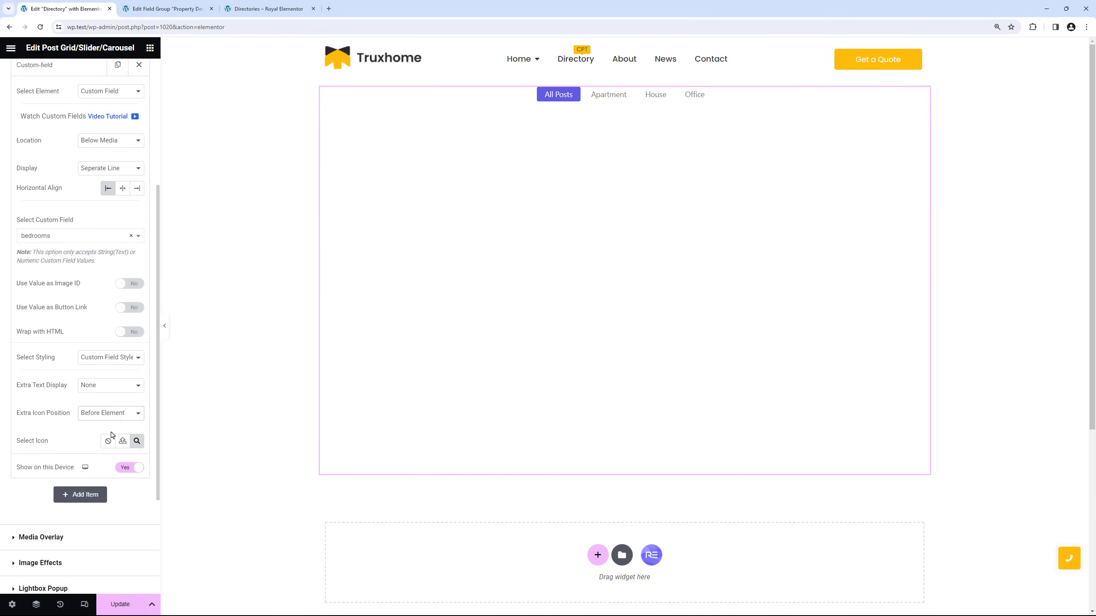
click(136, 441)
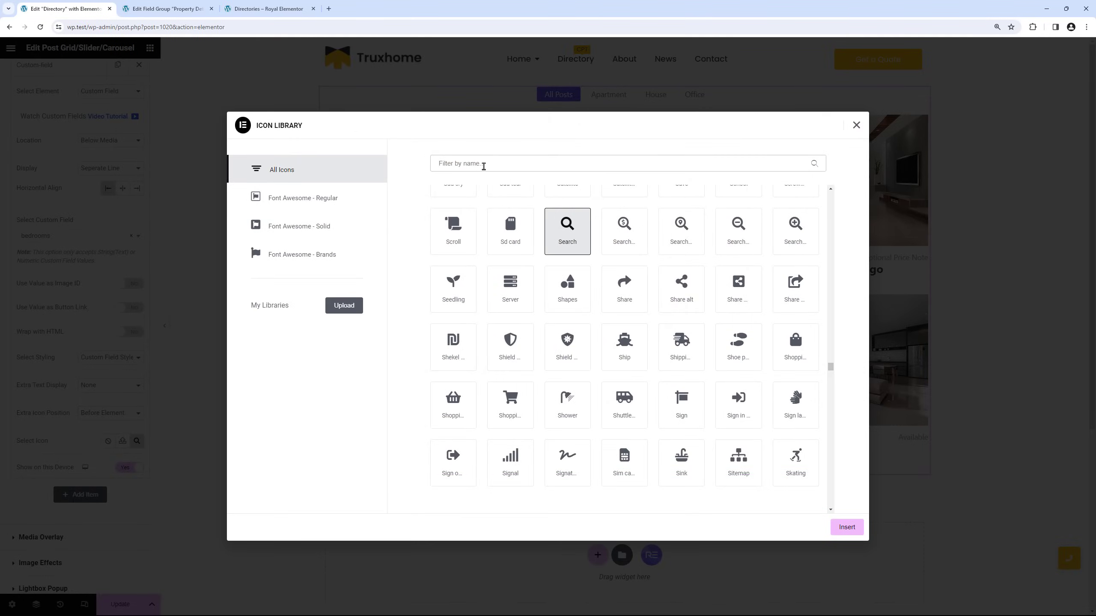
text(bed)
click(453, 229)
click(847, 527)
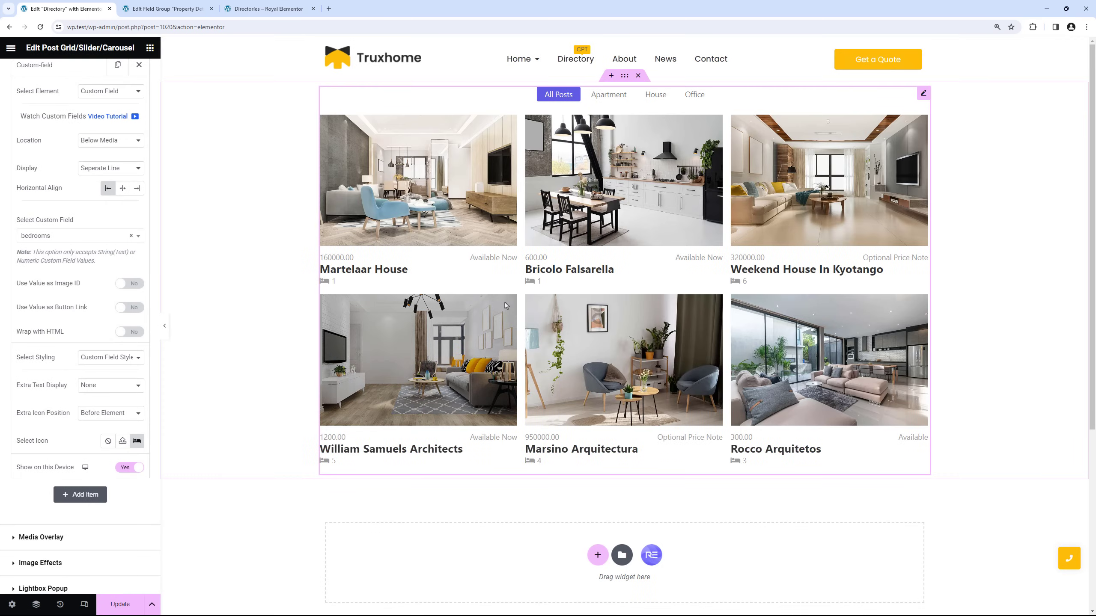
Step: Look at the reference directory page once more, then exit the template editor to the WordPress dashboard
click(245, 10)
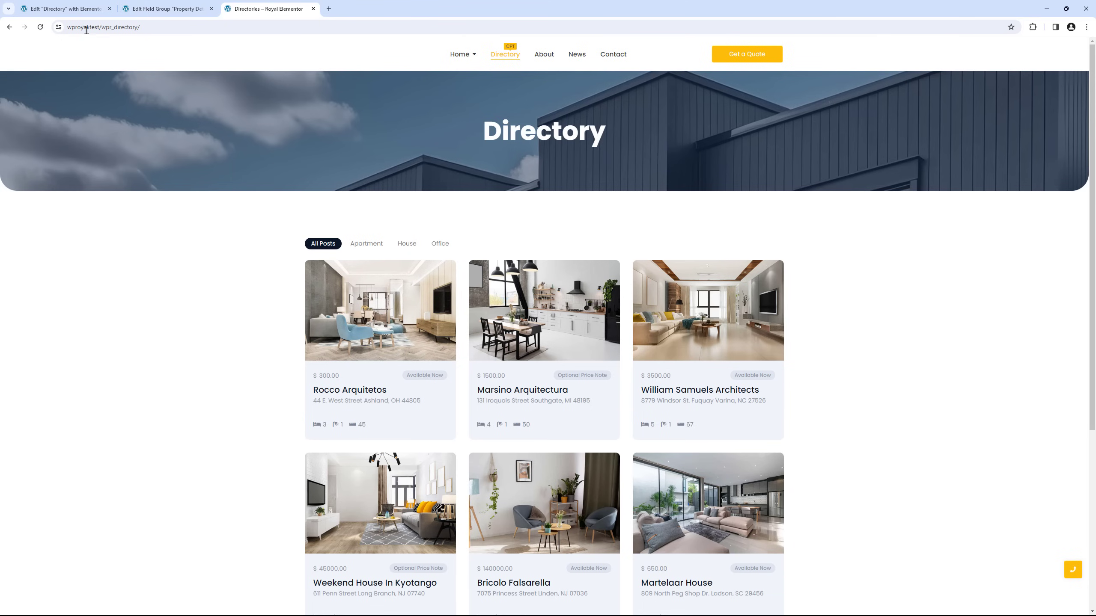
click(78, 10)
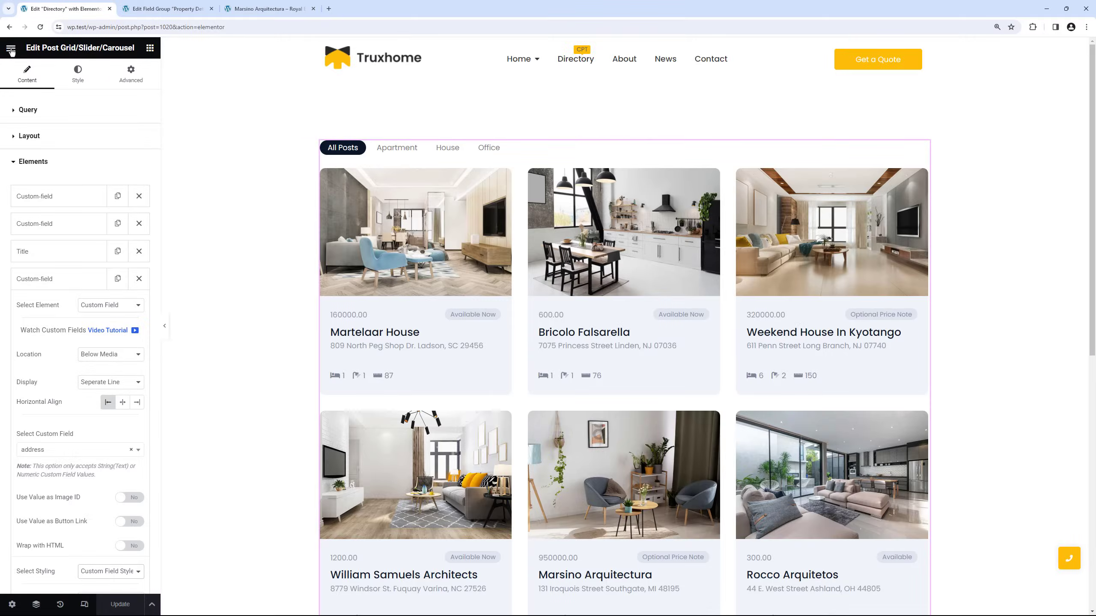
click(11, 47)
click(68, 212)
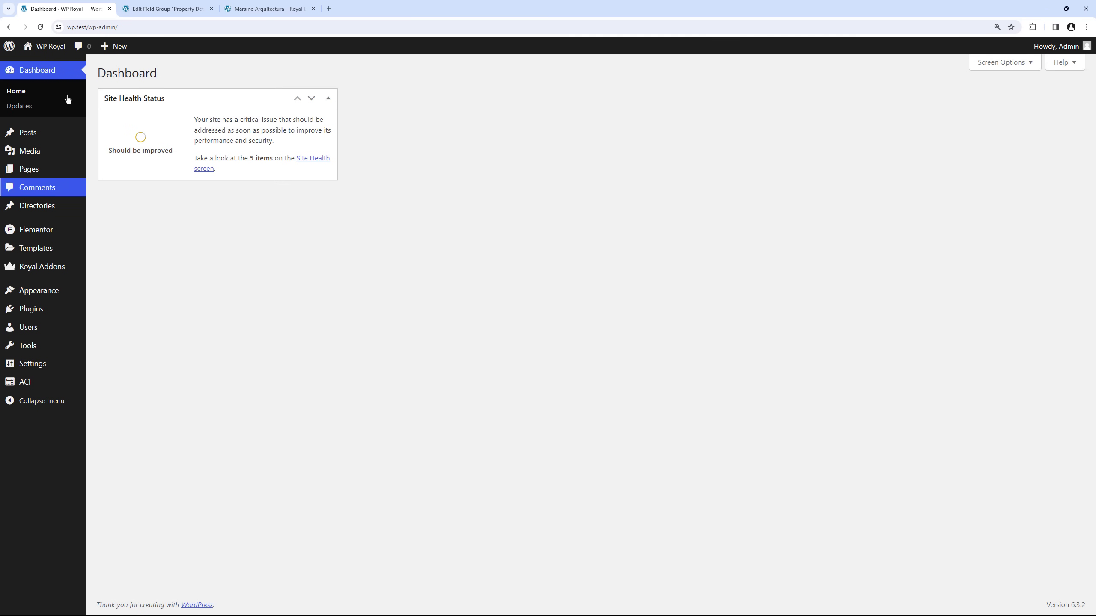
Step: View the live site's Directory page in a new tab and try the Apartment and All Posts filters
middle_click(38, 65)
click(152, 13)
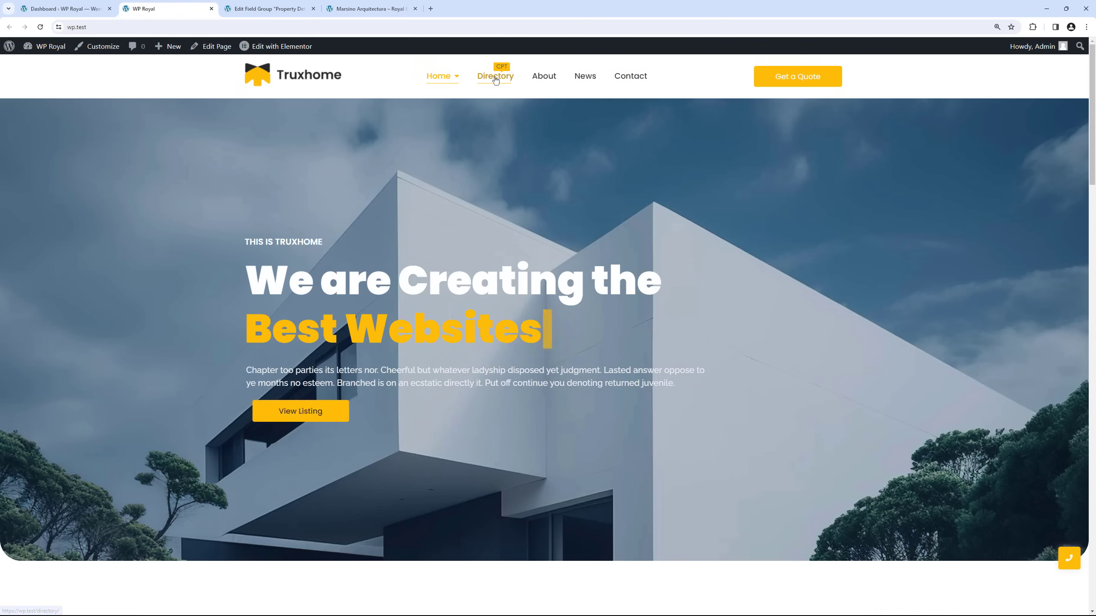
click(495, 70)
scroll(183, 245, down, 8)
scroll(183, 245, up, 8)
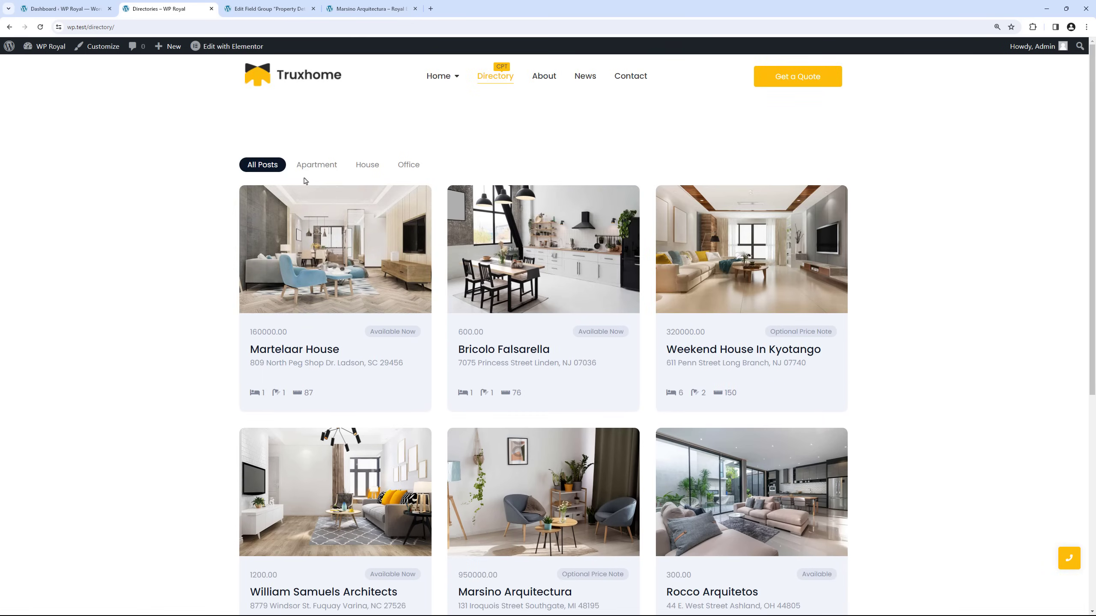
click(316, 164)
click(272, 167)
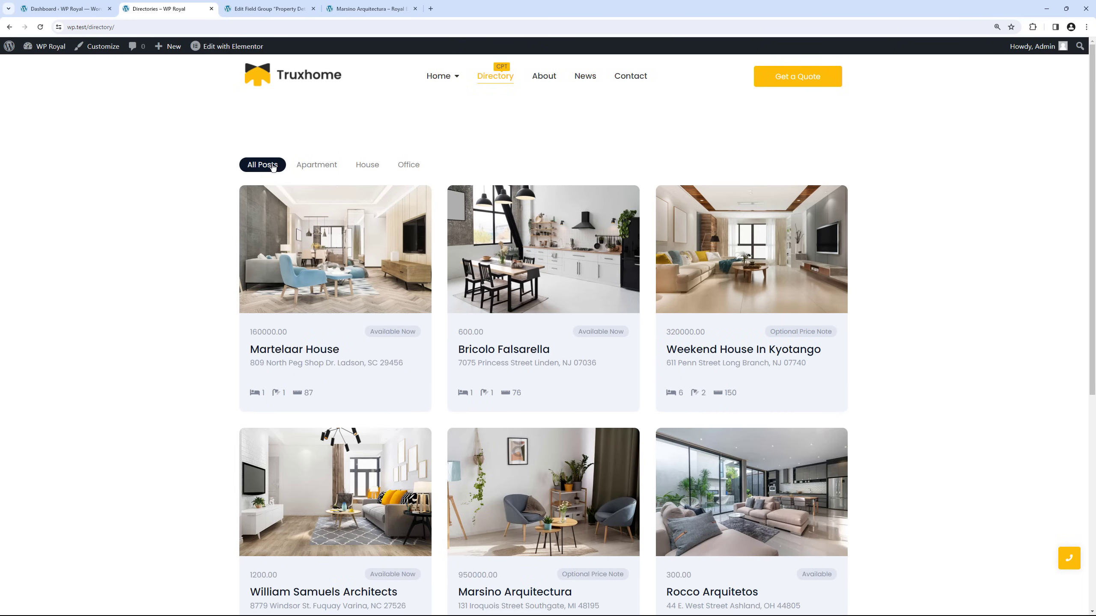
Step: Examine the directory slug in the live page's address and close that page
click(129, 27)
click(129, 27)
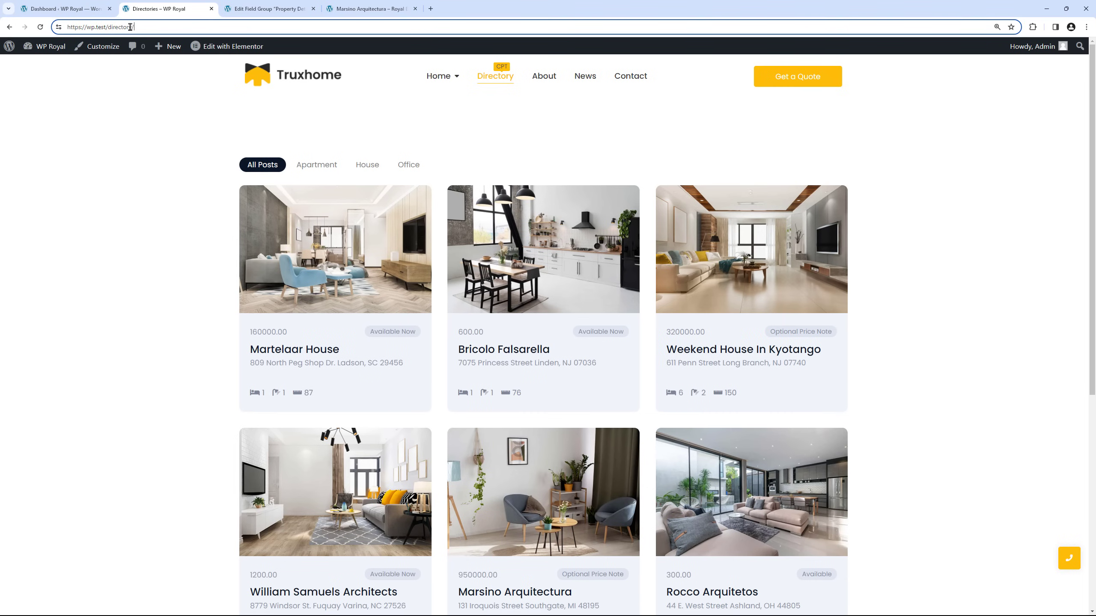
drag(146, 27, 109, 27)
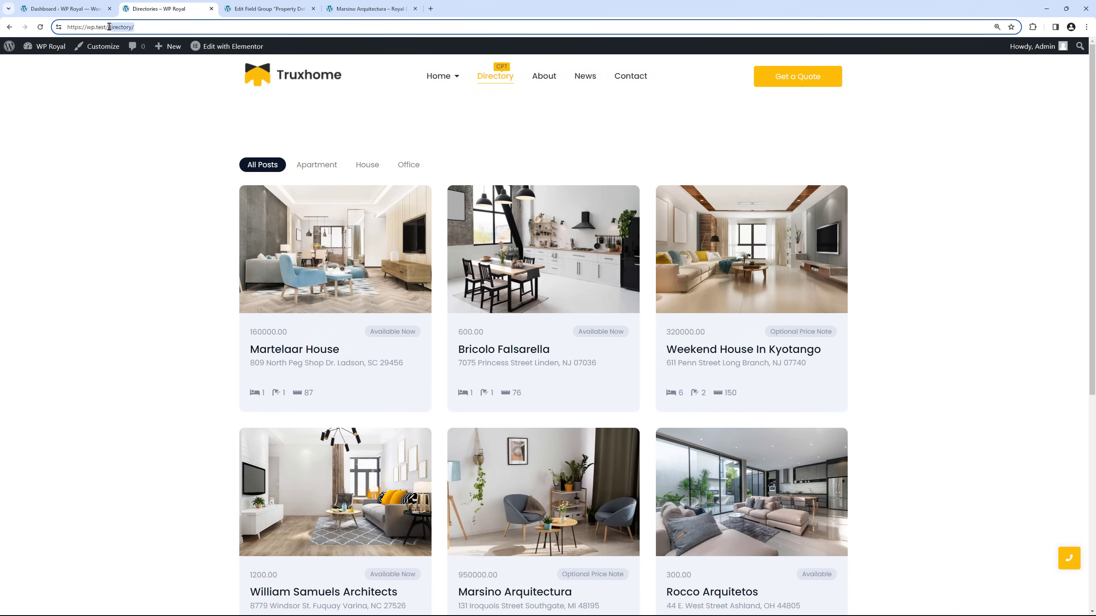
click(143, 27)
click(211, 9)
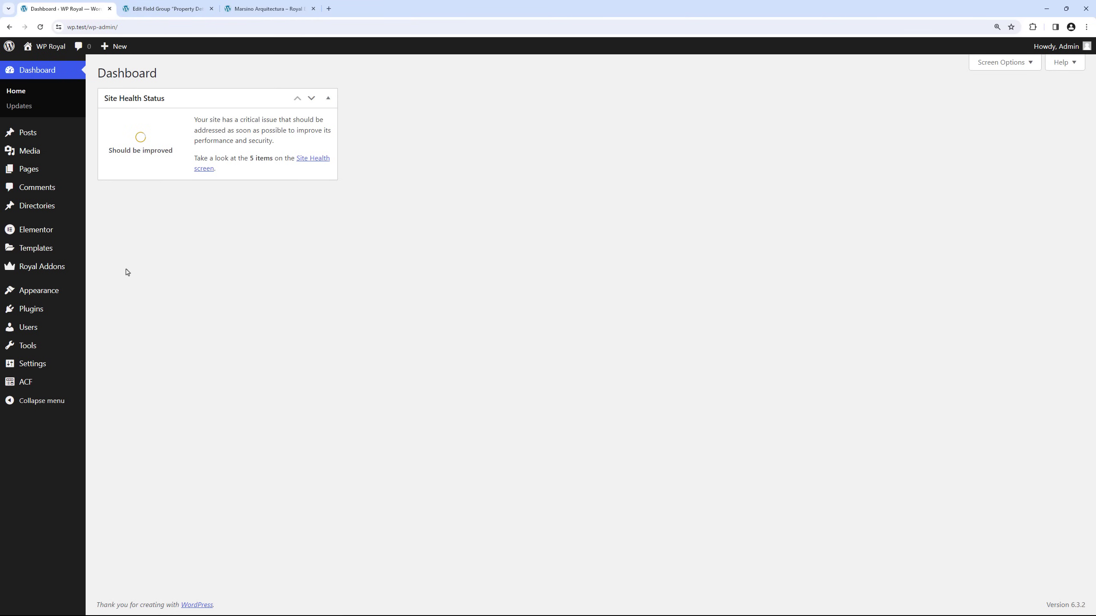
Step: Create a Single template titled "Single Directory" in the Royal Addons Theme Builder
mouse_move(82, 267)
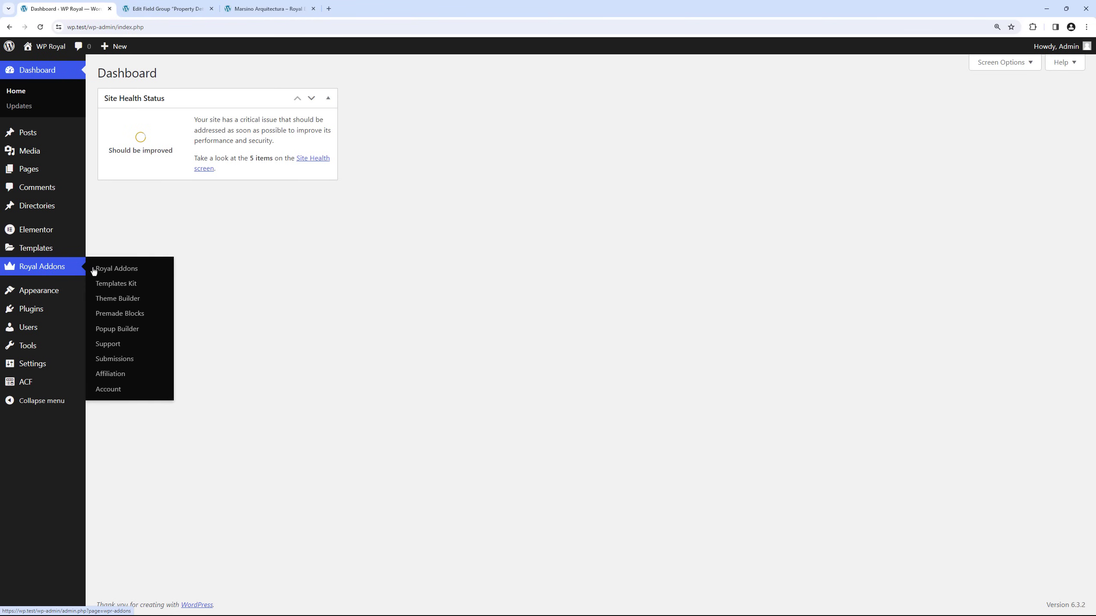
click(125, 301)
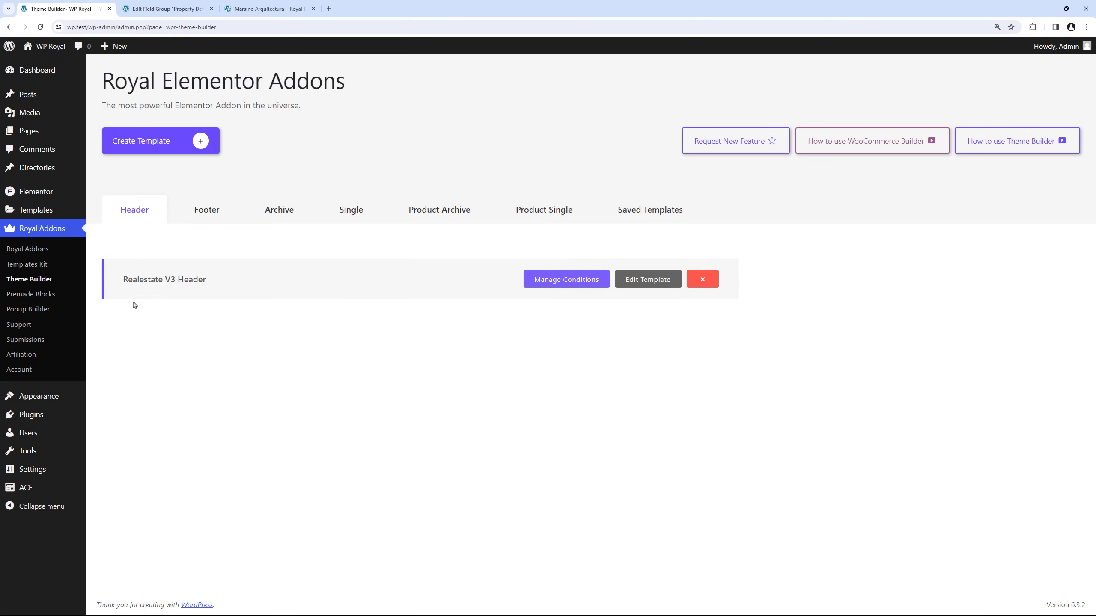
click(349, 212)
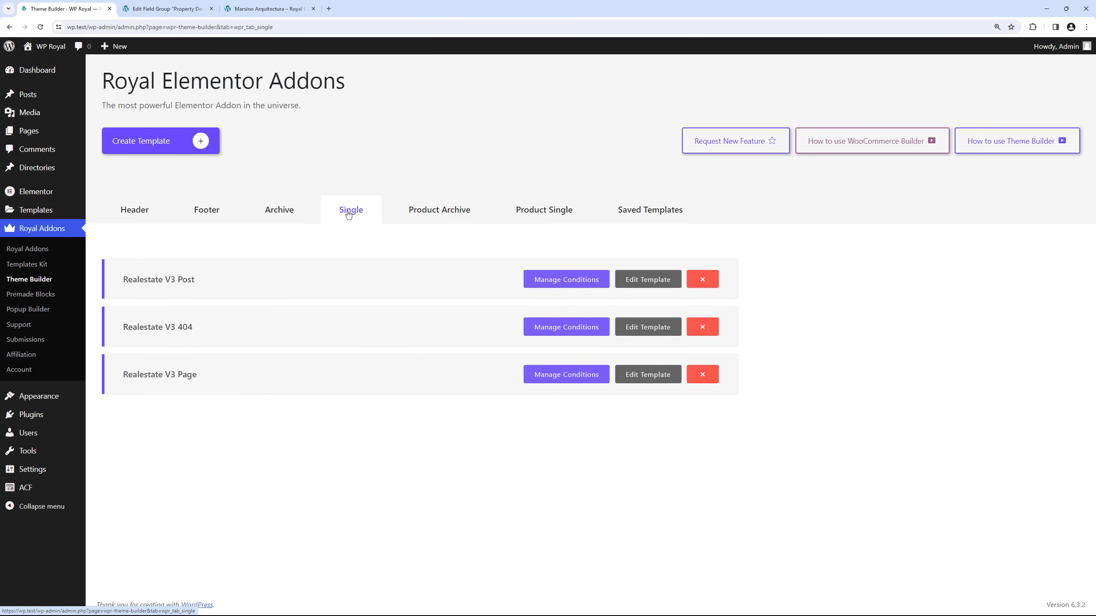
click(200, 145)
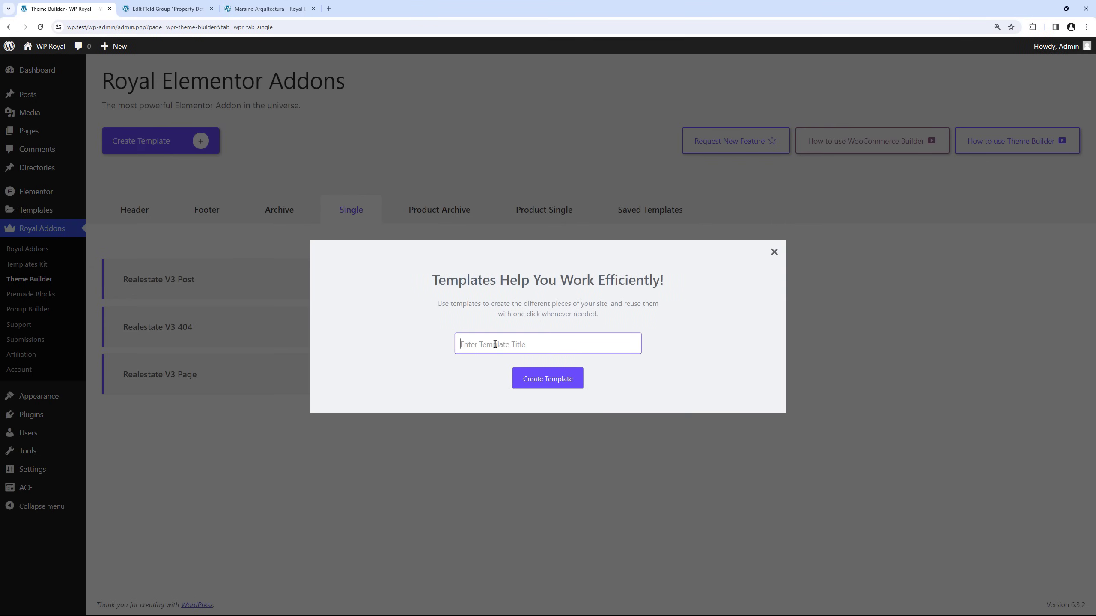
text(Single Directory)
click(547, 382)
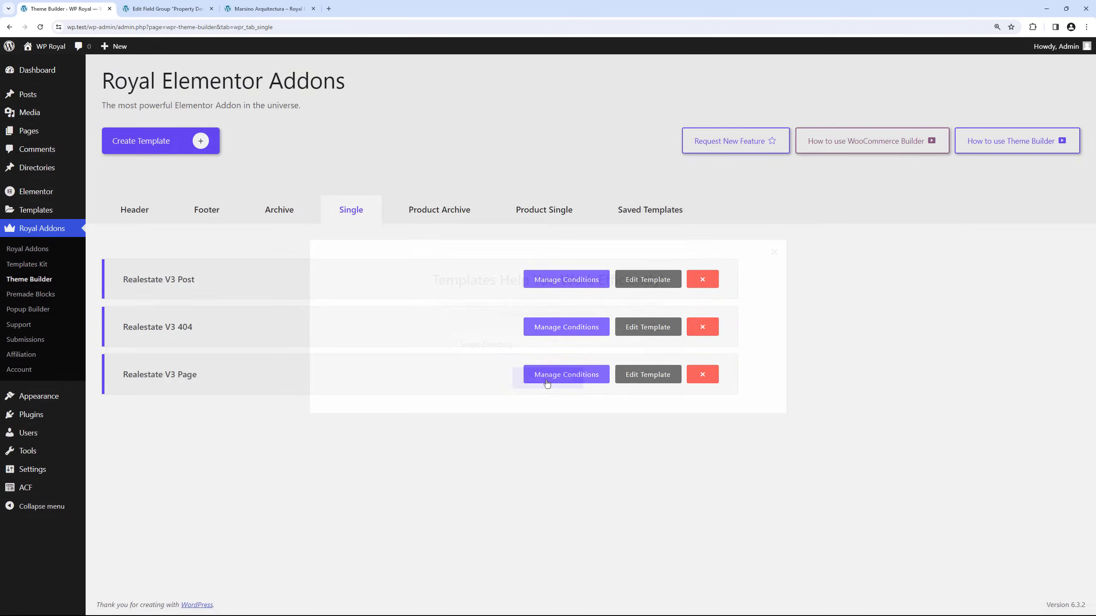
Step: Set the Single Directory template's display condition to Directories and save the conditions
click(542, 353)
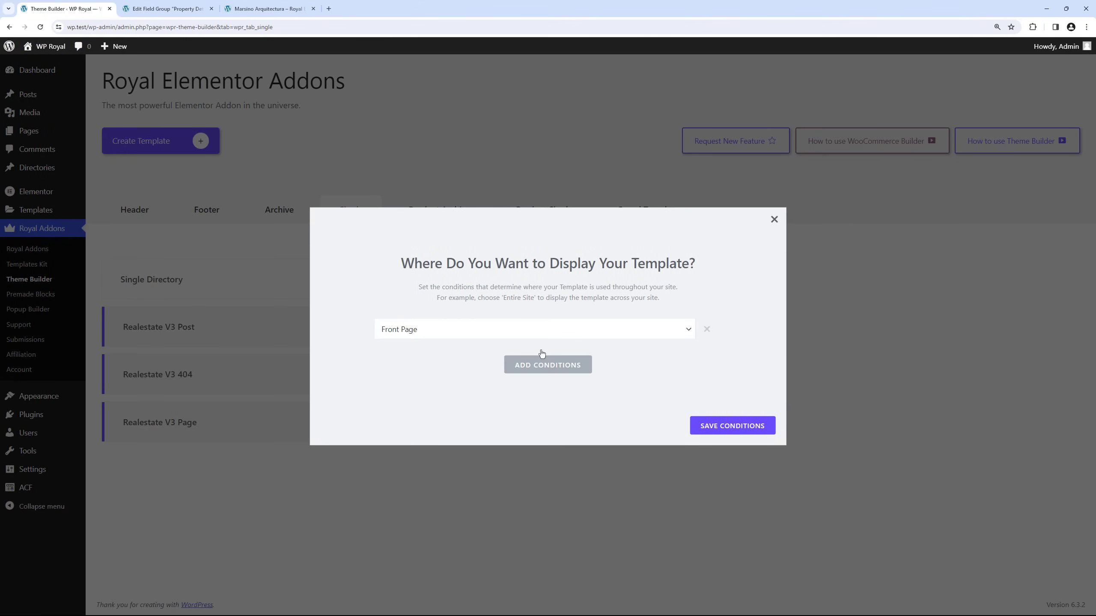
click(539, 331)
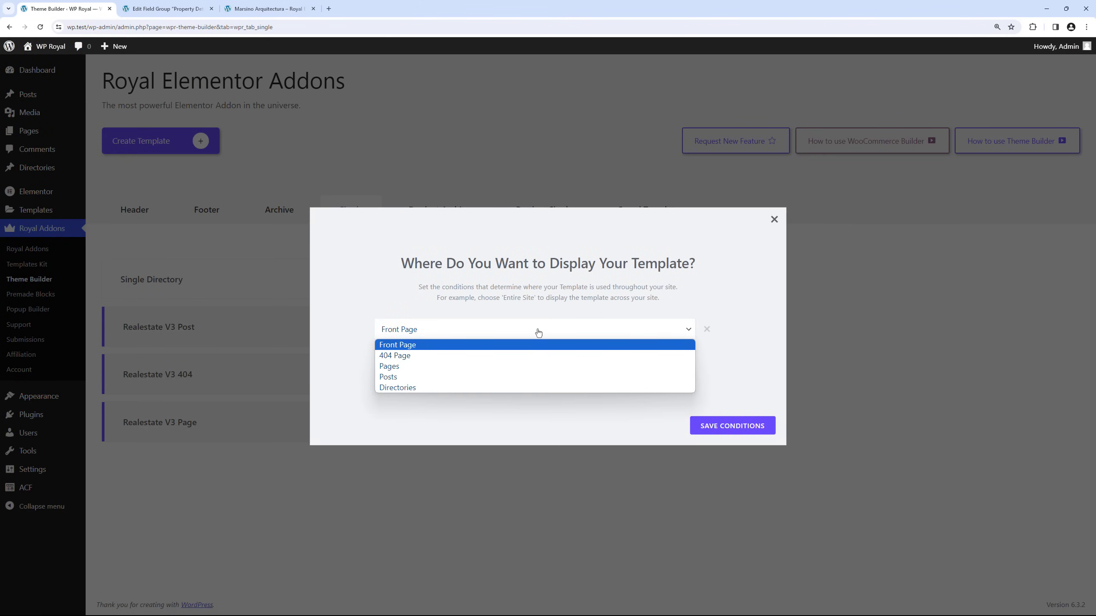
click(519, 388)
click(729, 426)
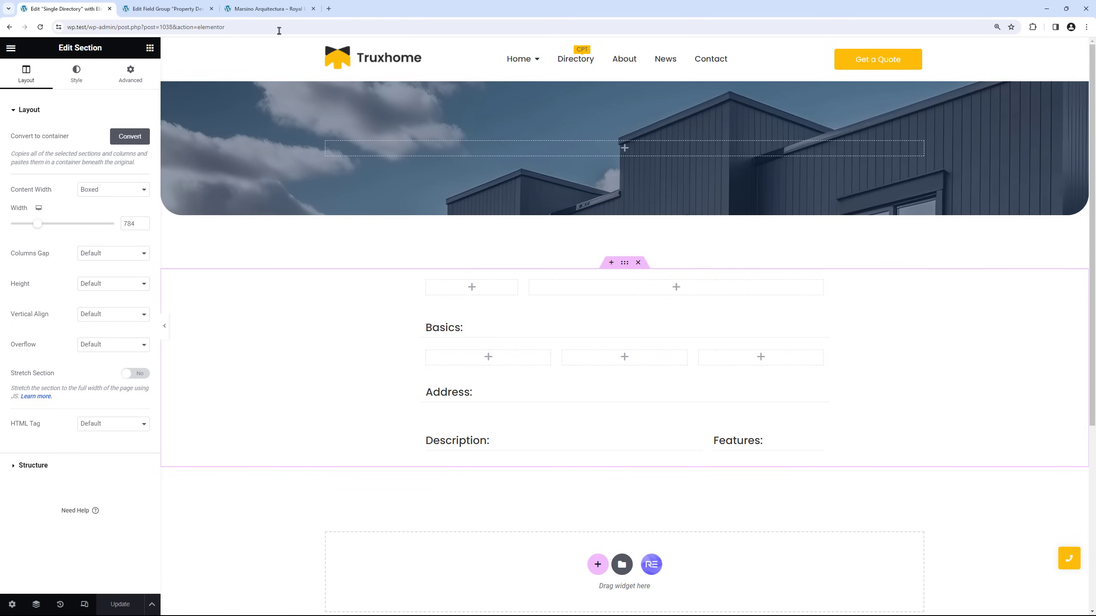
Step: After checking the reference property page, add a left-aligned Custom Field widget showing price_badge to the narrow column above Basics
click(277, 11)
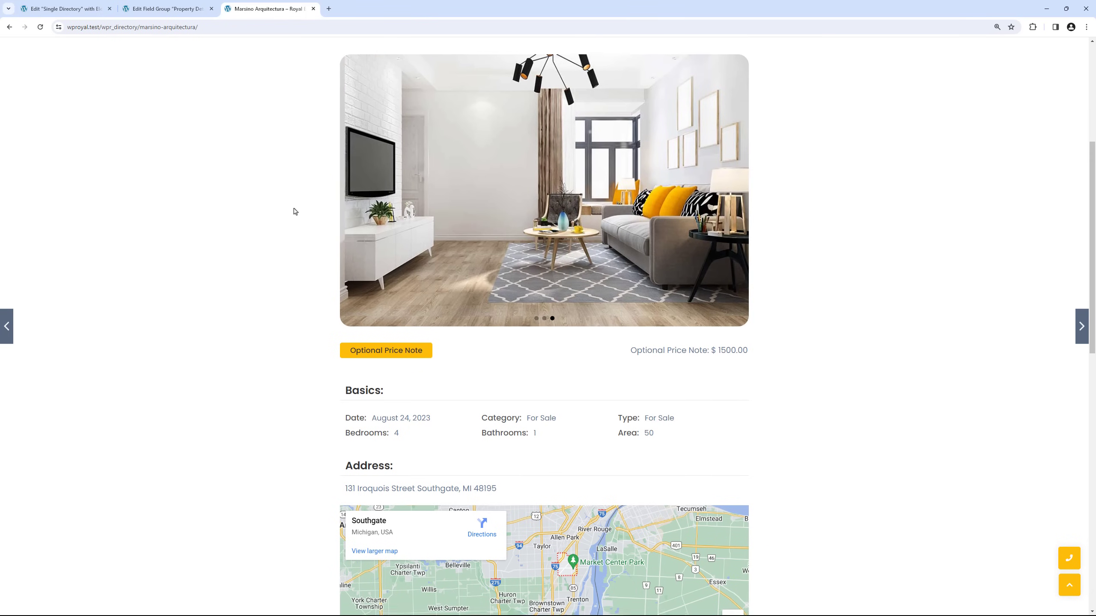
scroll(293, 213, up, 5)
scroll(294, 215, down, 5)
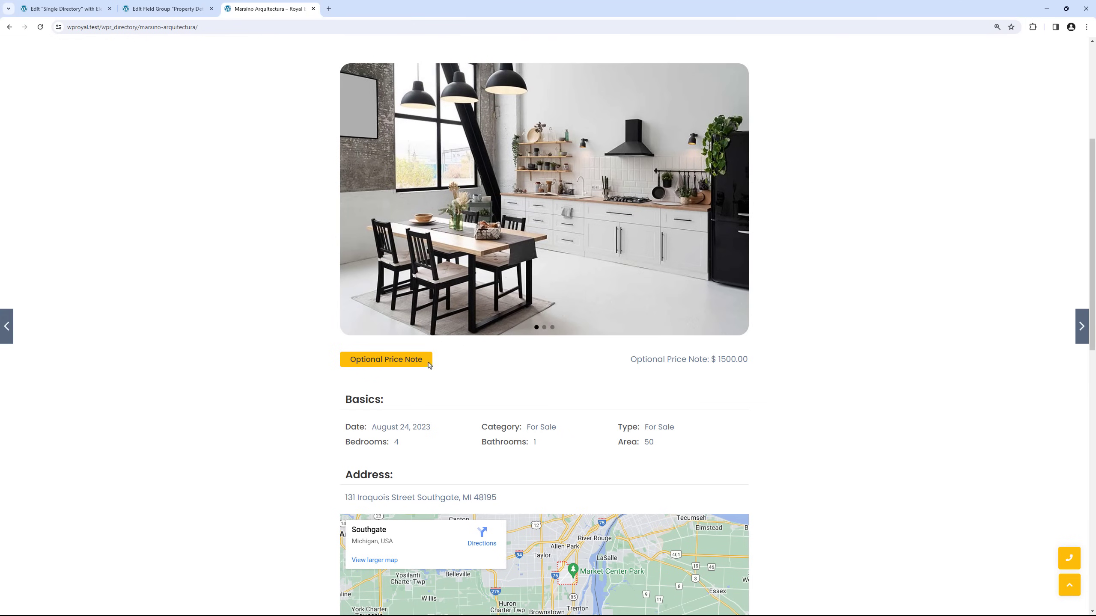
click(69, 11)
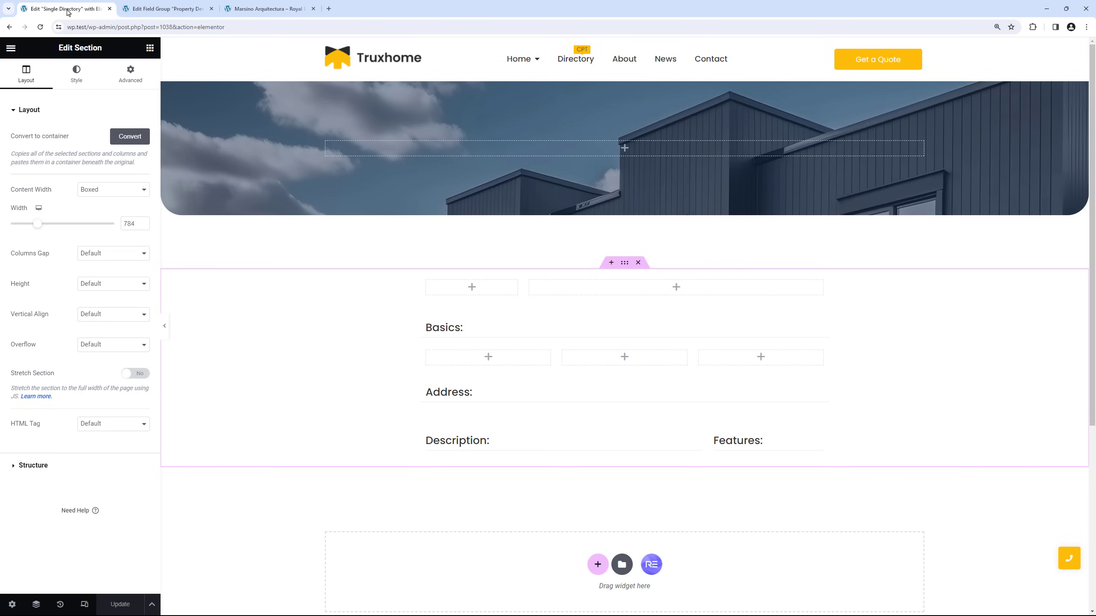
click(150, 49)
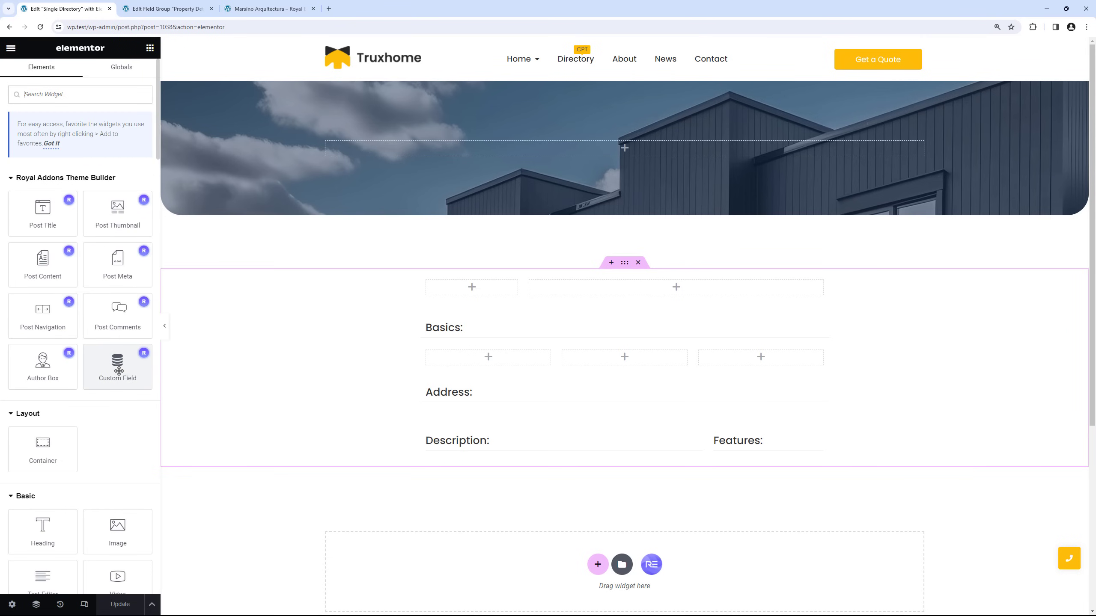
drag(118, 370, 473, 285)
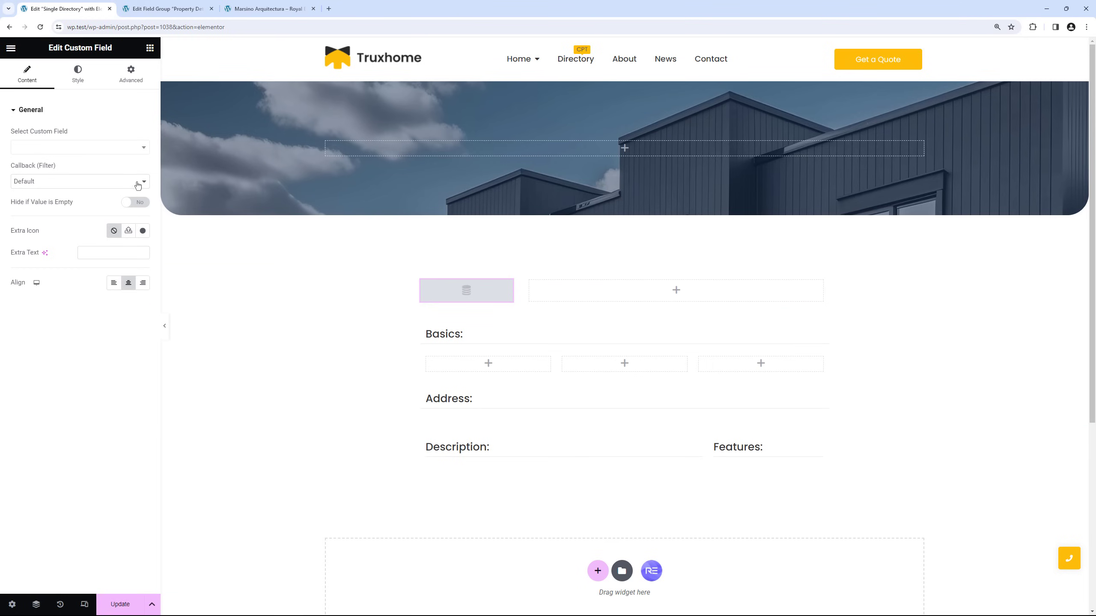
click(112, 154)
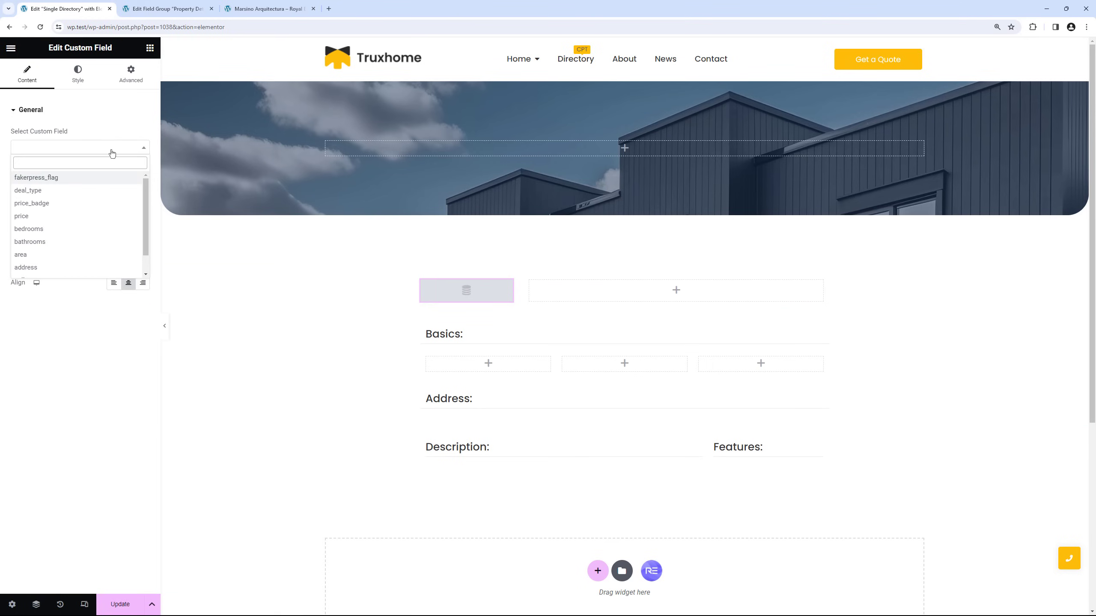
click(76, 203)
click(113, 285)
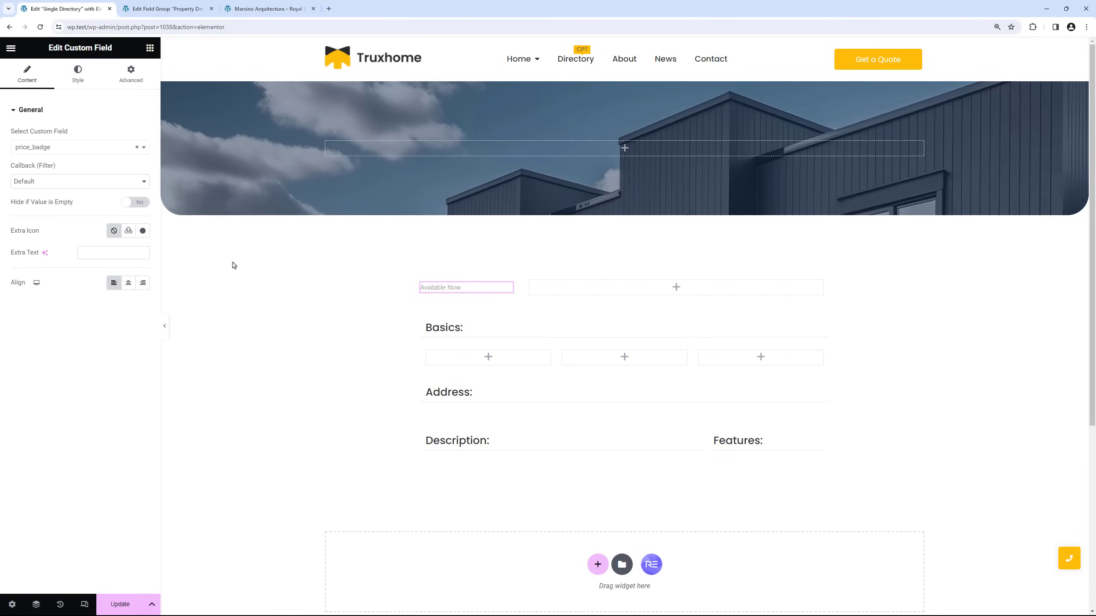
Step: Add a right-aligned Custom Field widget for property_price with extra text "Price: $" in the wide column beside the price badge
click(150, 47)
drag(117, 362, 703, 291)
click(145, 288)
click(89, 147)
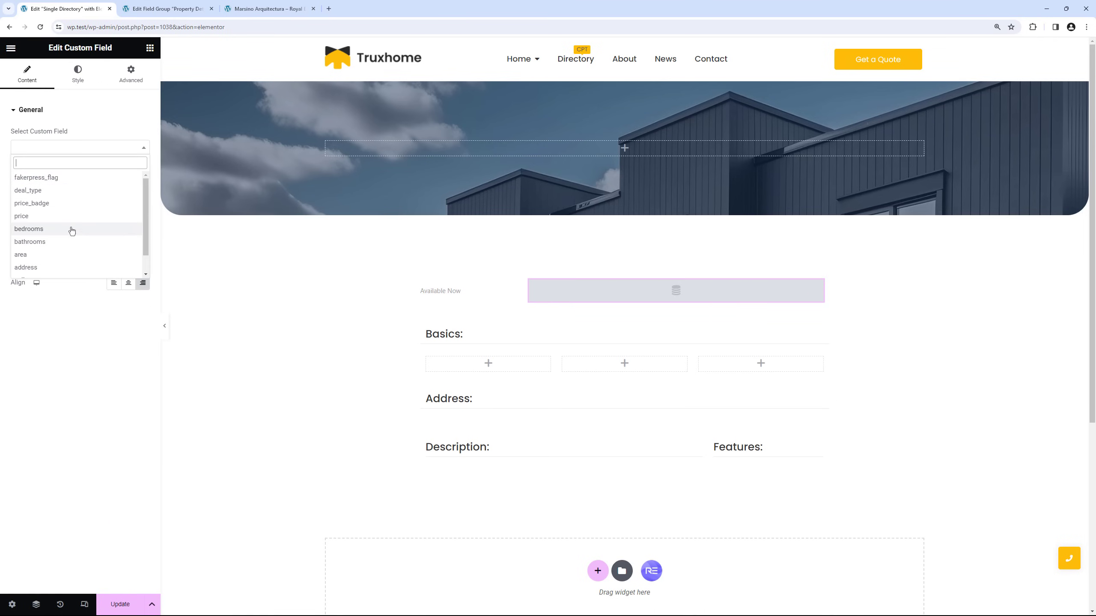
click(60, 271)
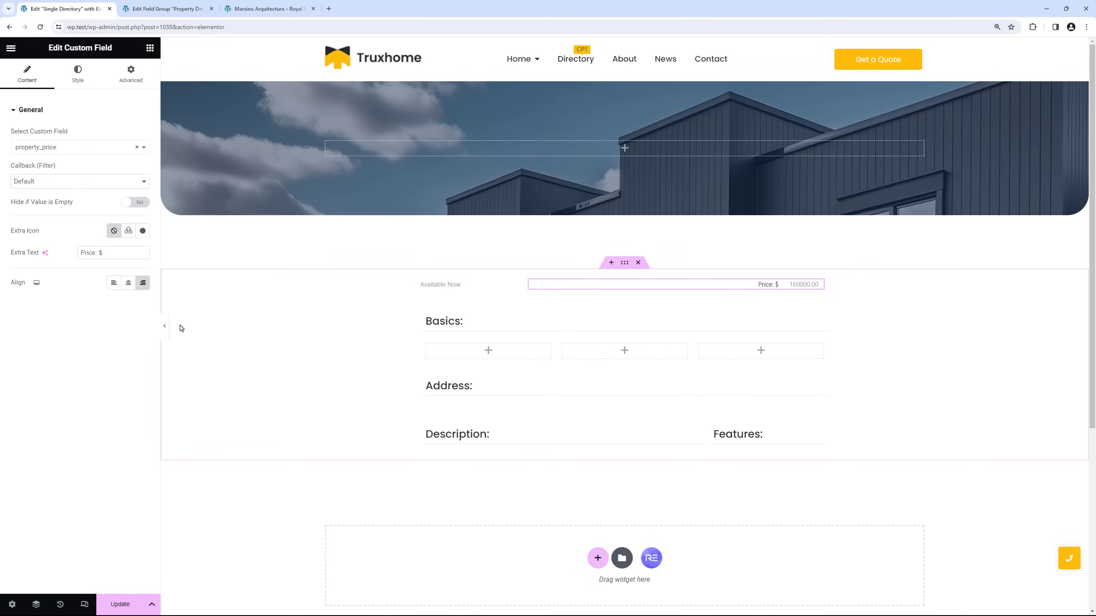
Step: Following the reference page, add a left-aligned Post Meta widget with the date and extra text "Date:" to the first Basics column
key(ctrl+3)
drag(346, 427, 449, 428)
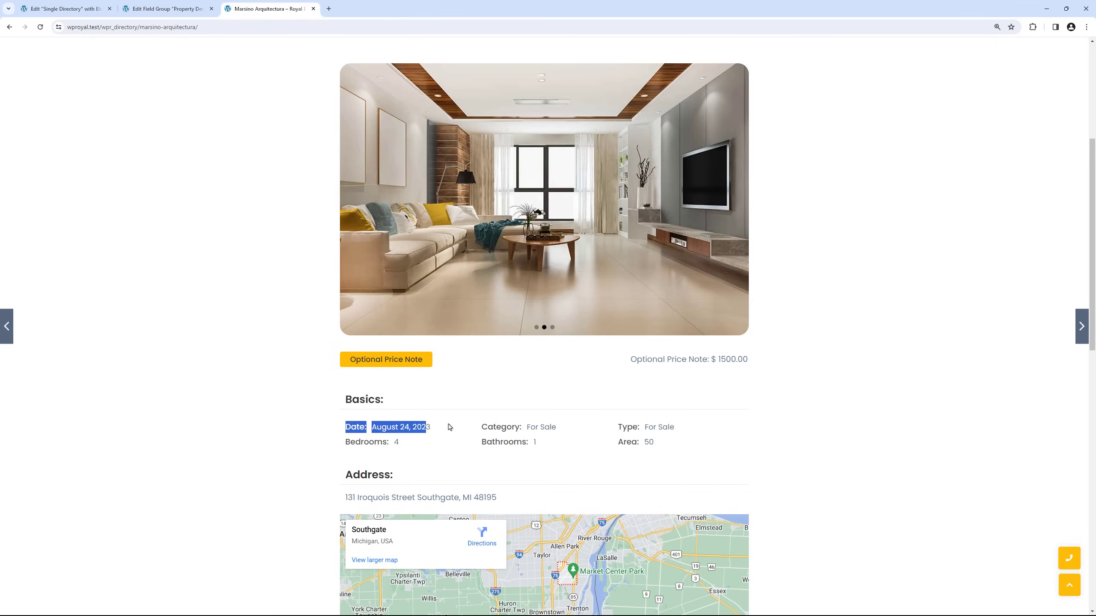
click(65, 9)
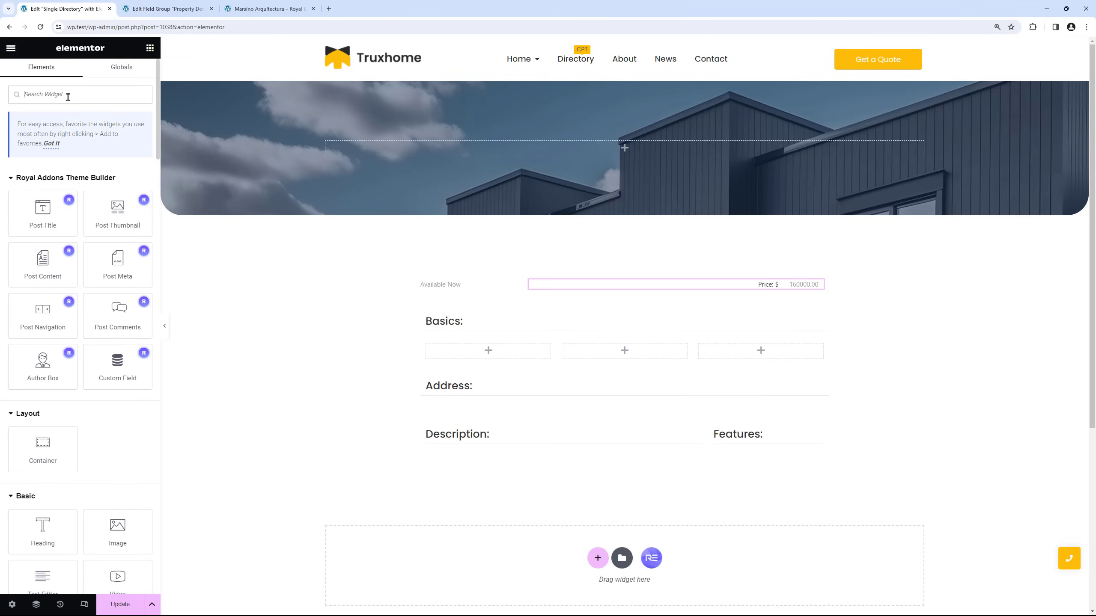
text(post meta)
drag(43, 186, 496, 350)
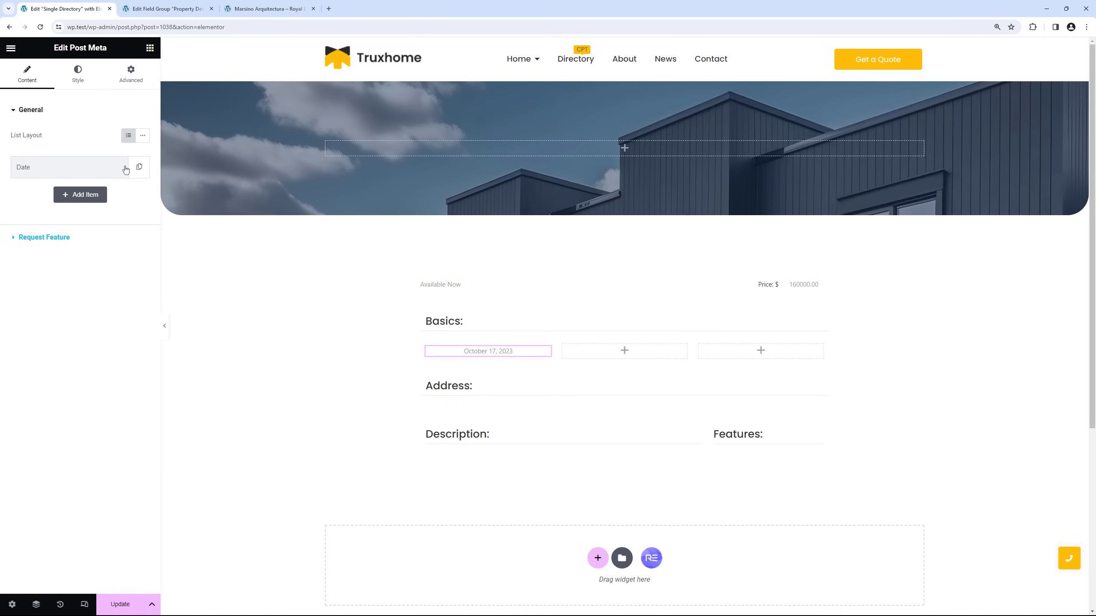
click(91, 168)
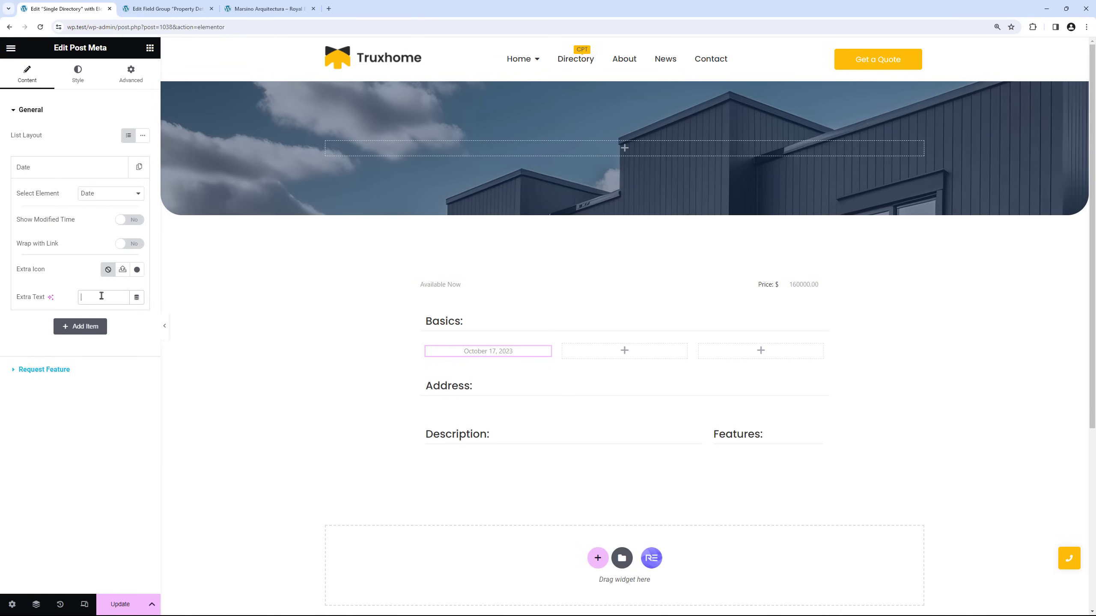
text(Date:)
click(77, 73)
click(116, 212)
Step: Add a left-aligned Custom Field widget showing deal_type with extra text "Type:" to the middle Basics column
click(243, 15)
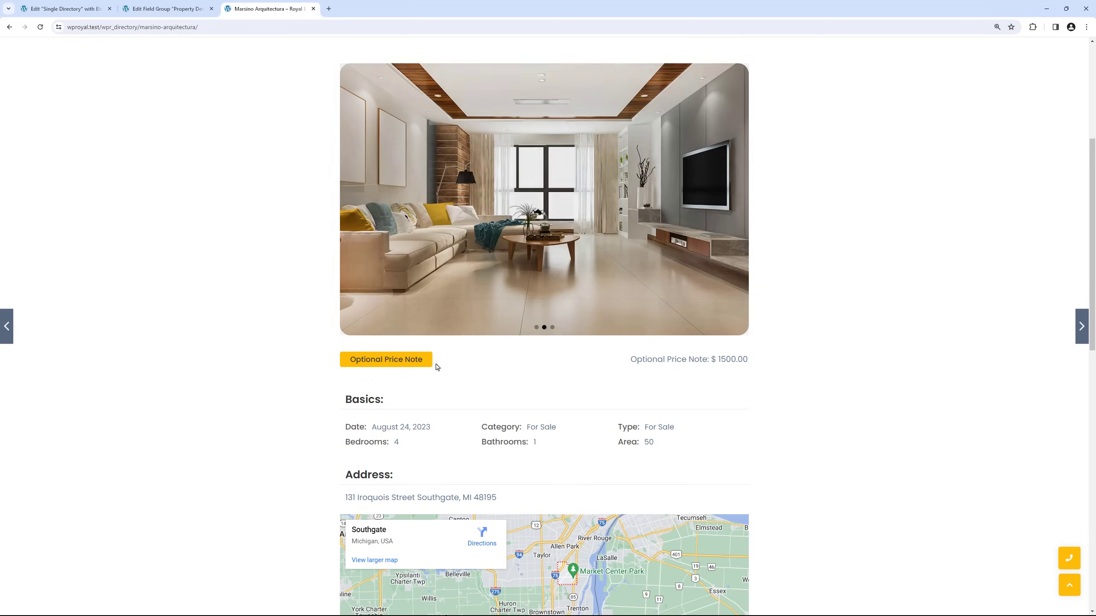
click(72, 8)
click(149, 48)
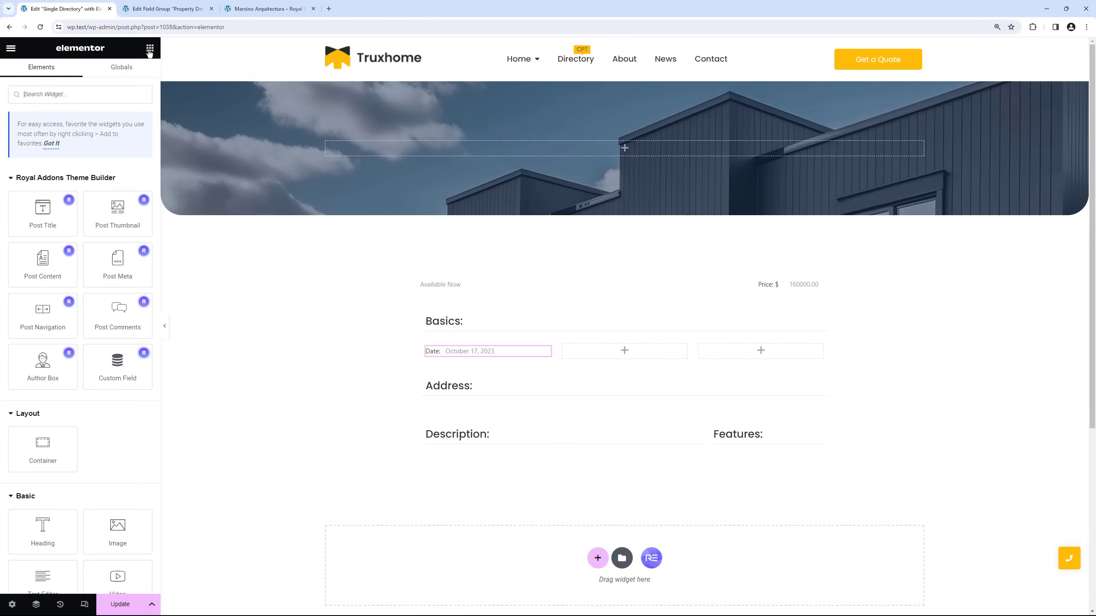
drag(117, 371, 624, 354)
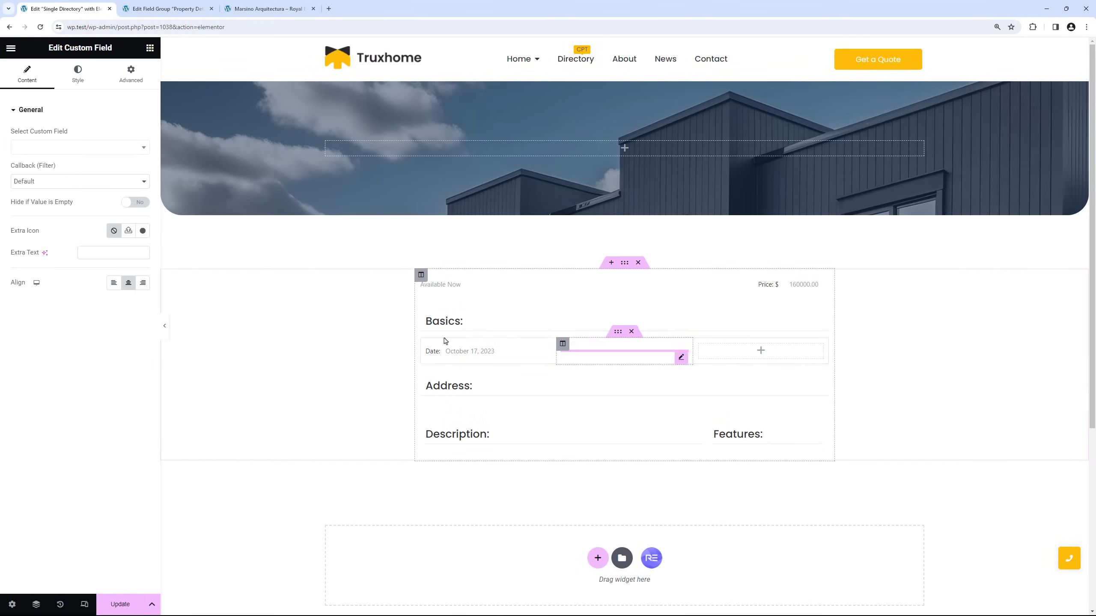
click(96, 152)
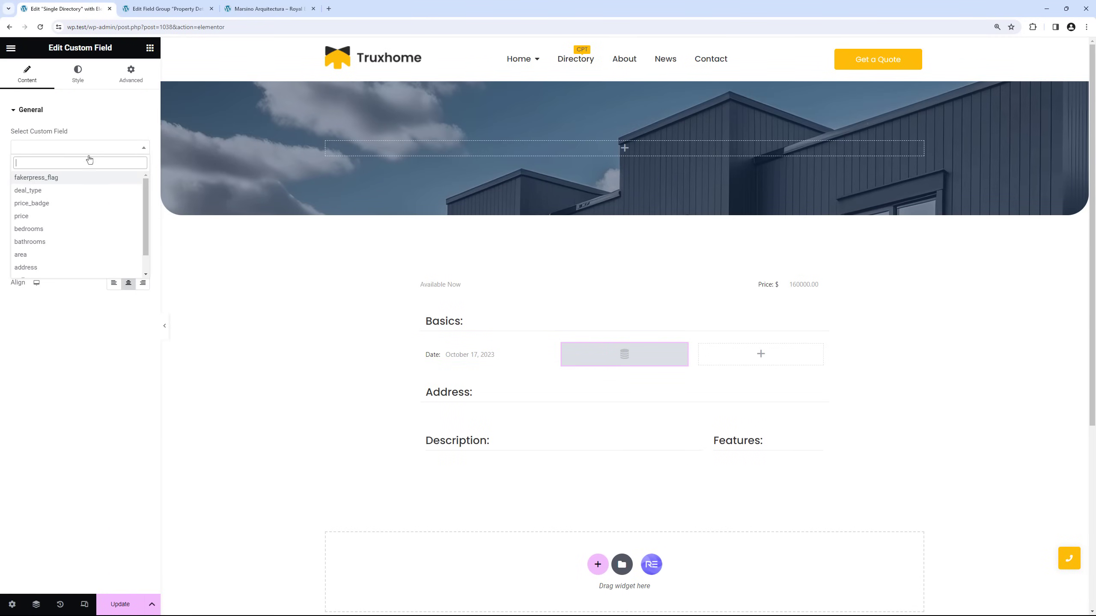
click(67, 191)
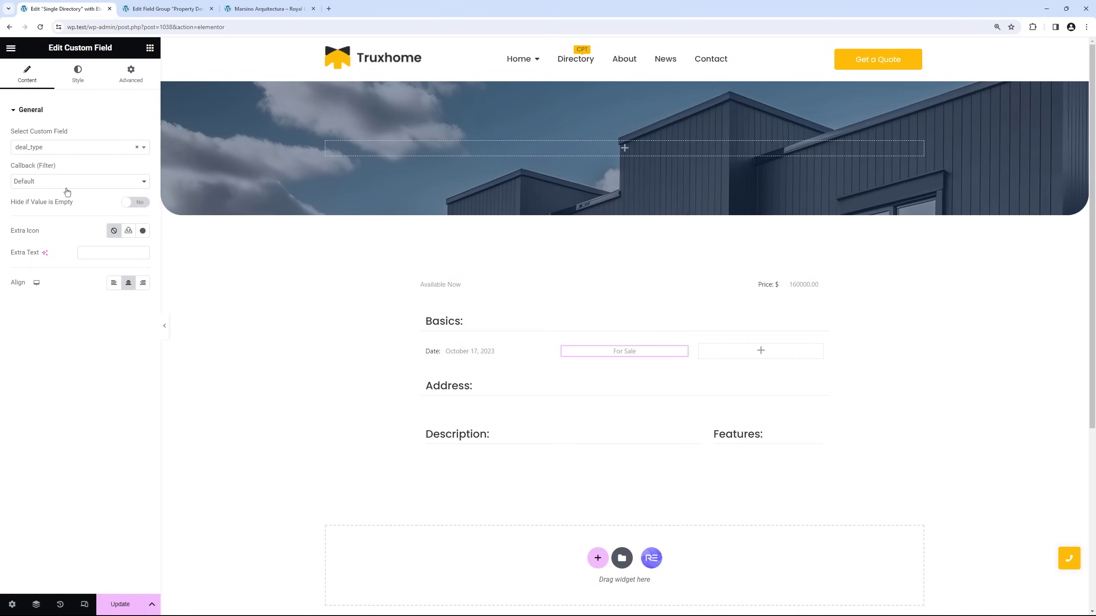
click(93, 253)
text(Type)
click(114, 282)
Step: Following the reference page's layout, add a Google Maps widget directly below the property address
click(253, 16)
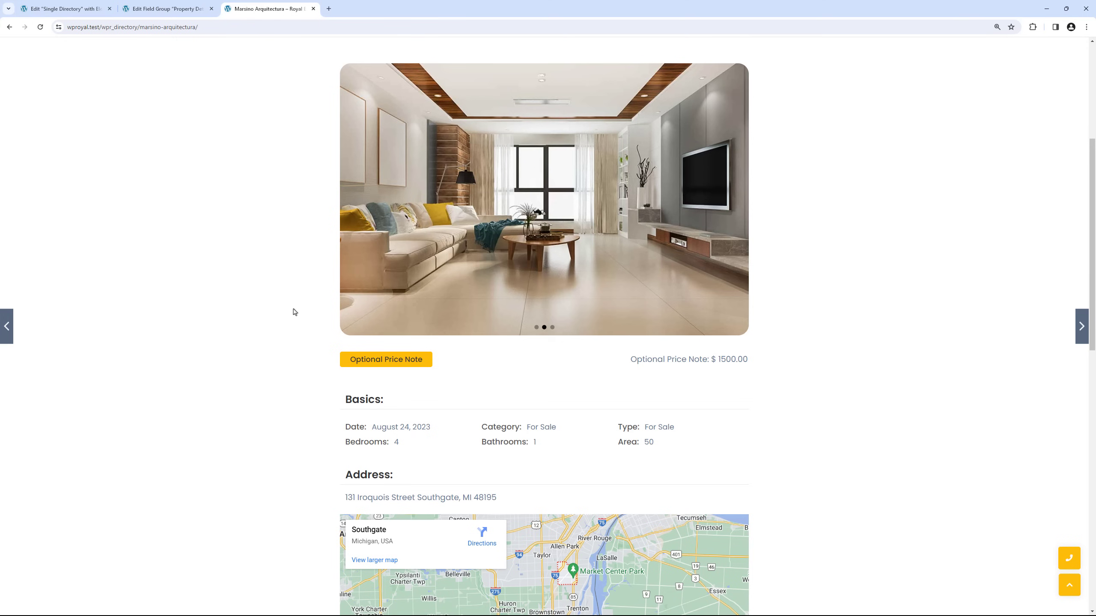
scroll(285, 313, down, 2)
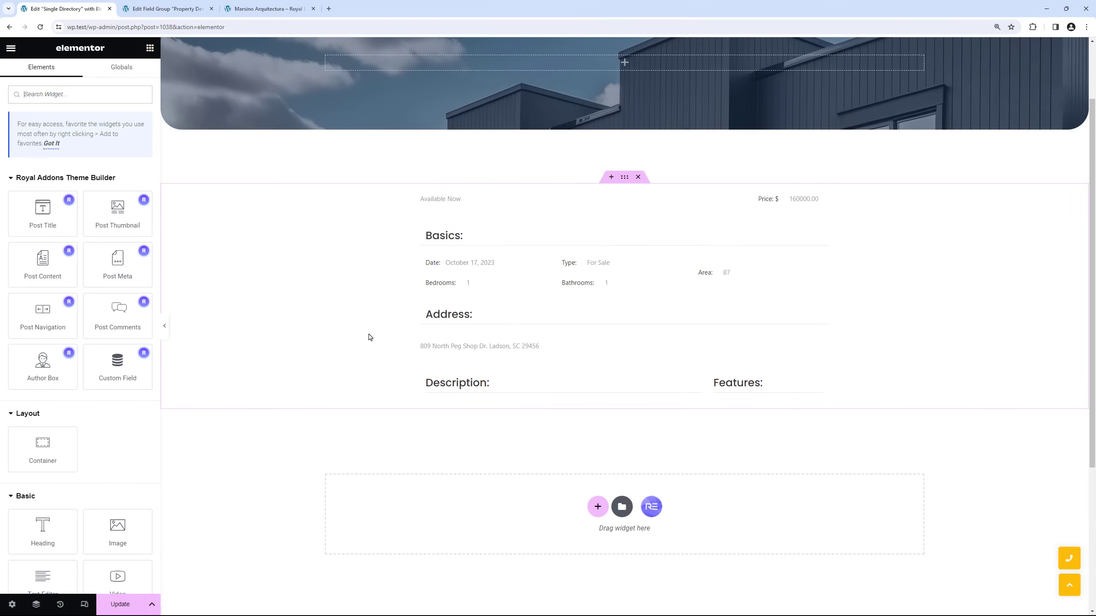
click(284, 10)
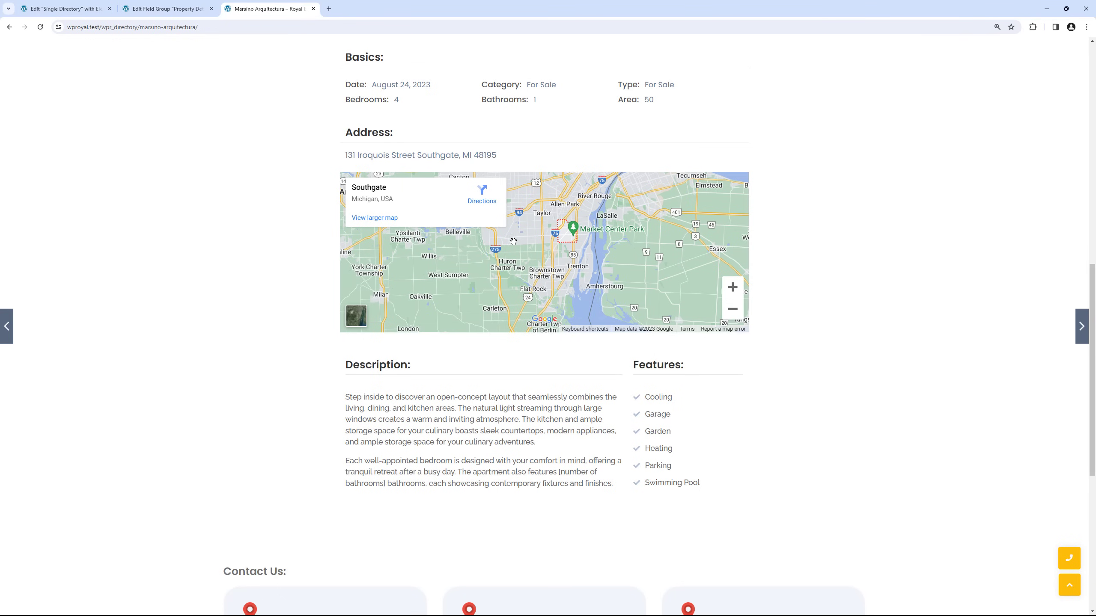
click(64, 11)
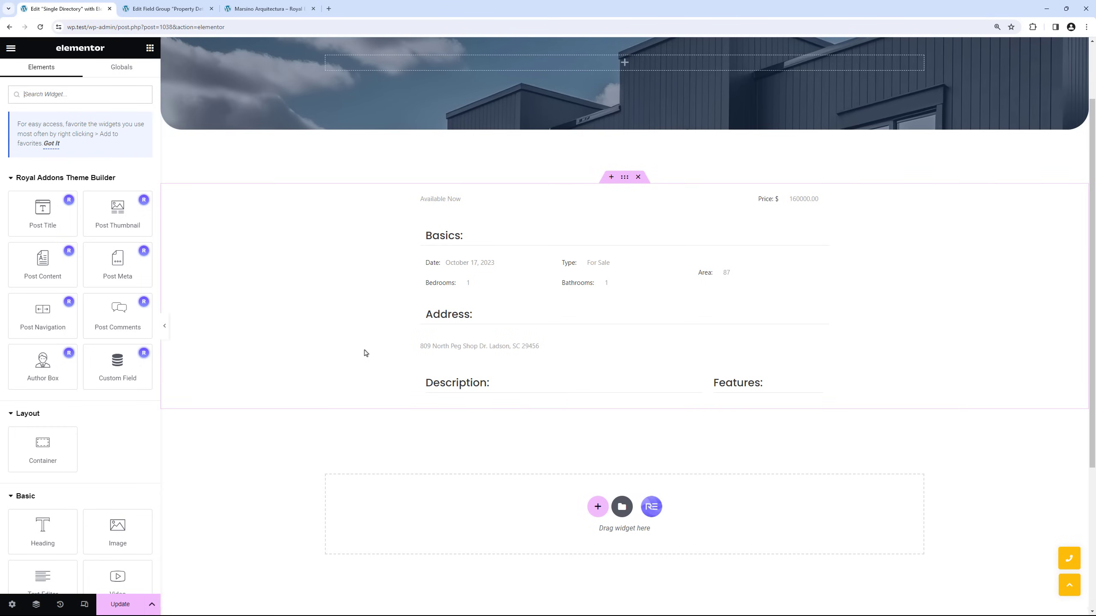
text(goog)
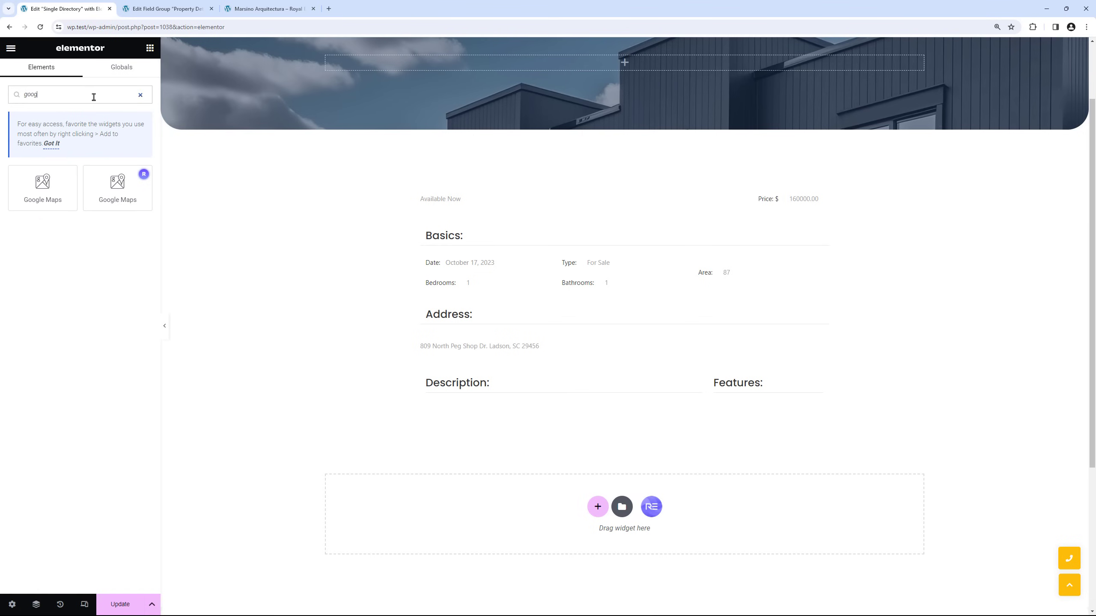
drag(42, 186, 496, 351)
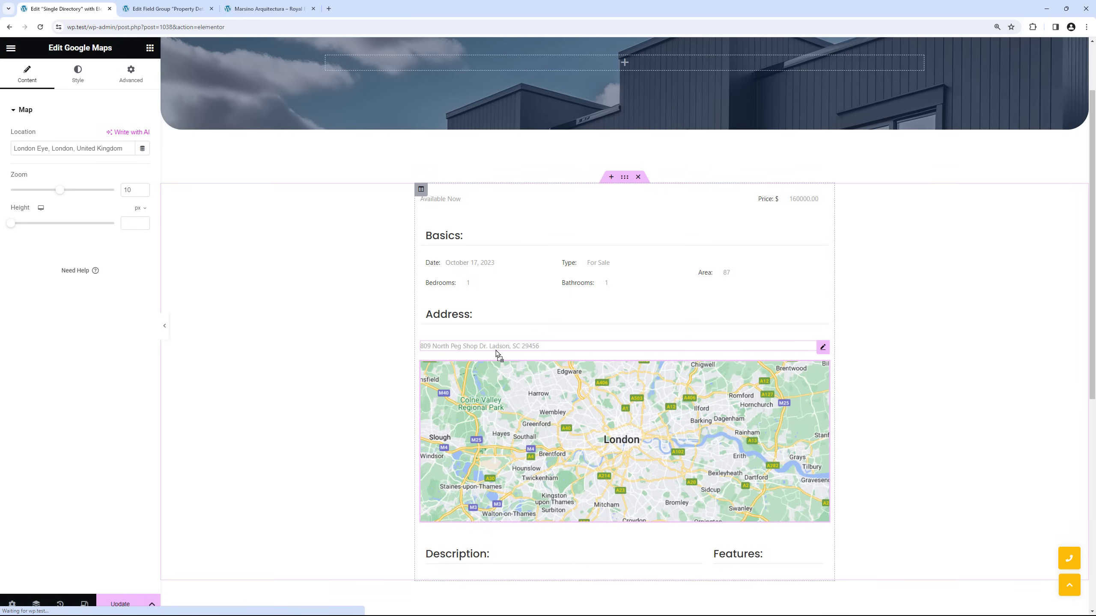
Step: Link the map's location dynamically to the ACF Custom Field "Address"
click(142, 150)
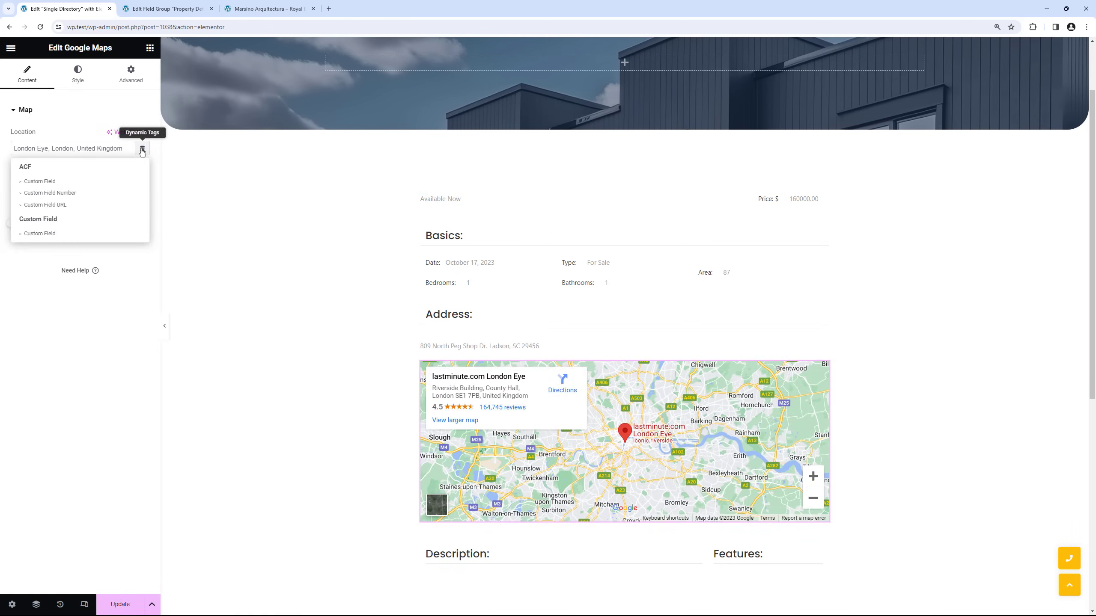
click(44, 182)
click(123, 197)
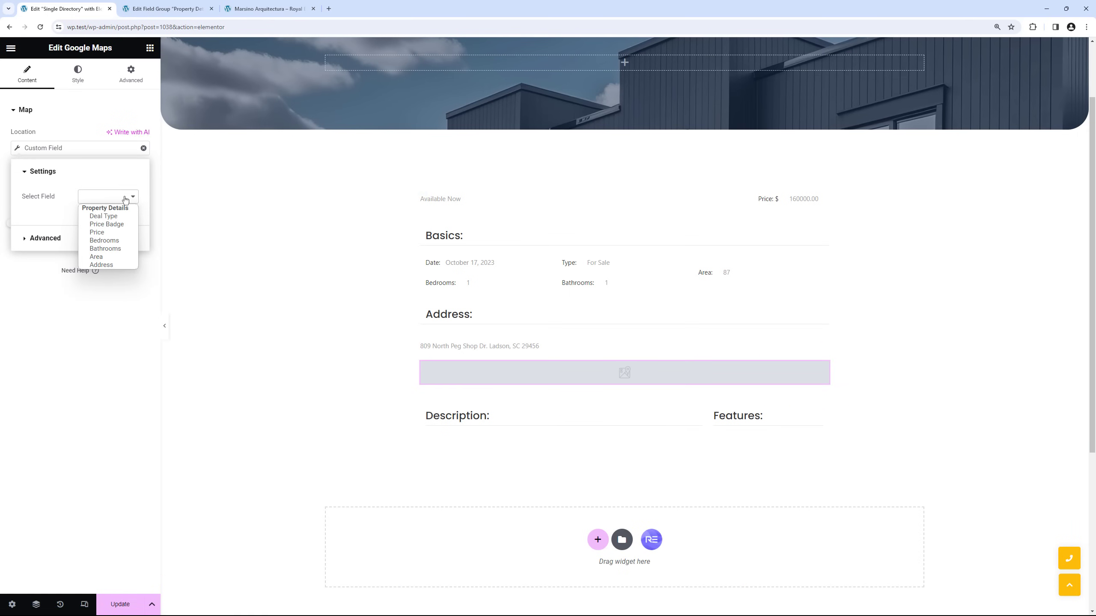
click(103, 265)
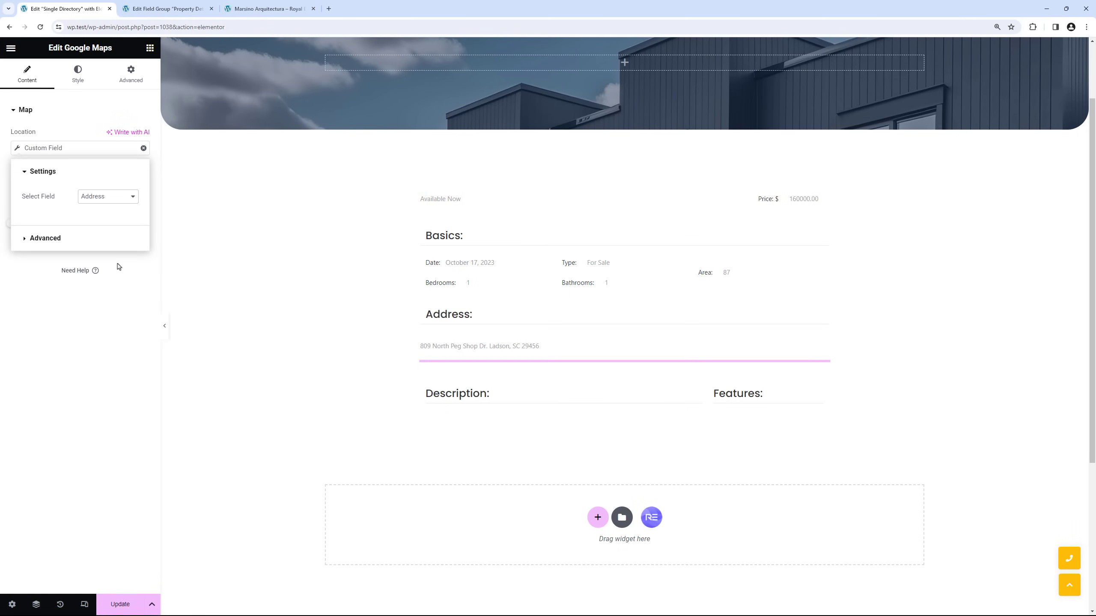
Step: Following the reference page's layout, add a Post Content widget below the Description heading
click(115, 308)
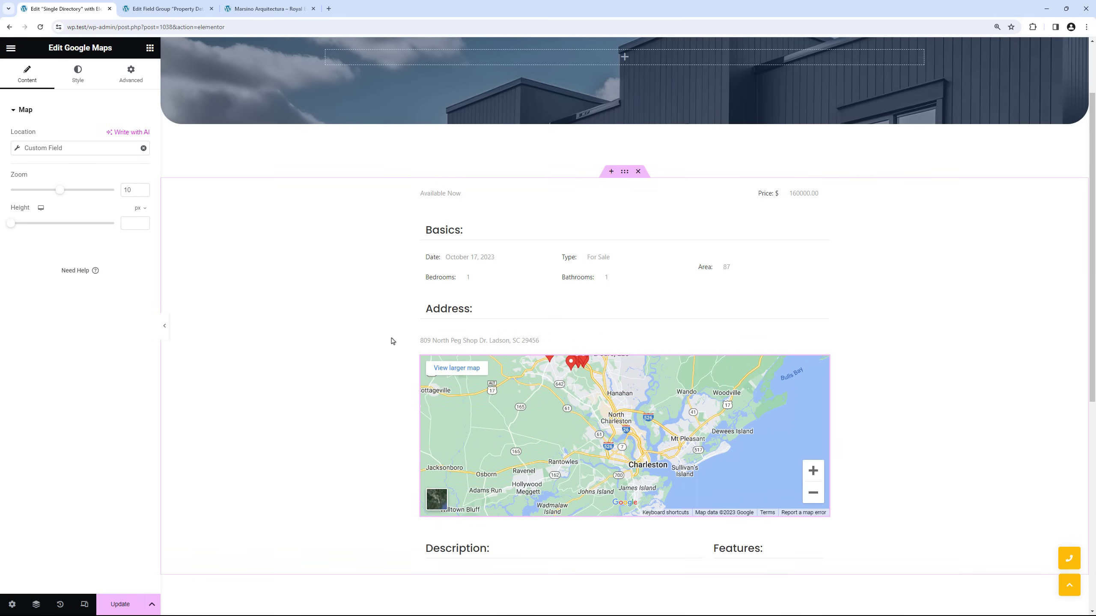
scroll(392, 341, down, 5)
click(268, 9)
scroll(304, 245, down, 1)
scroll(303, 246, down, 3)
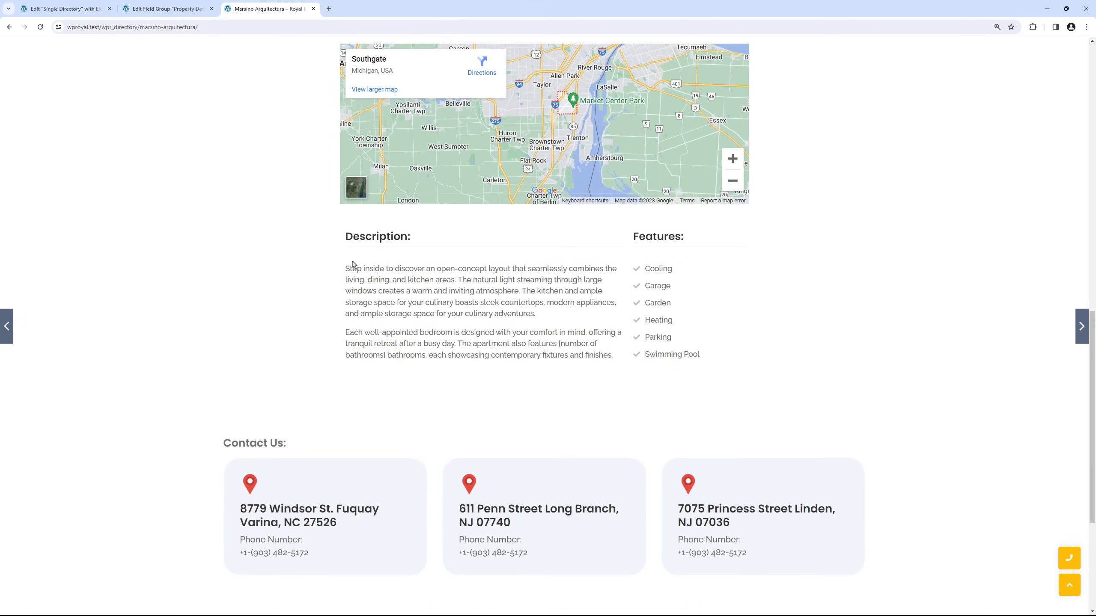
click(64, 8)
click(150, 47)
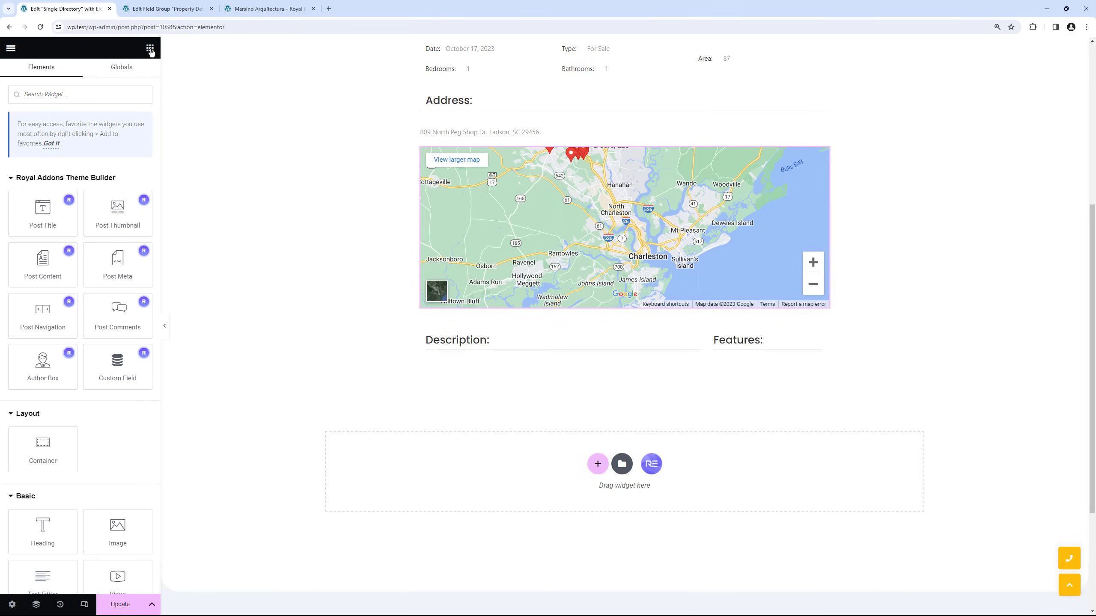
click(84, 94)
text(post co)
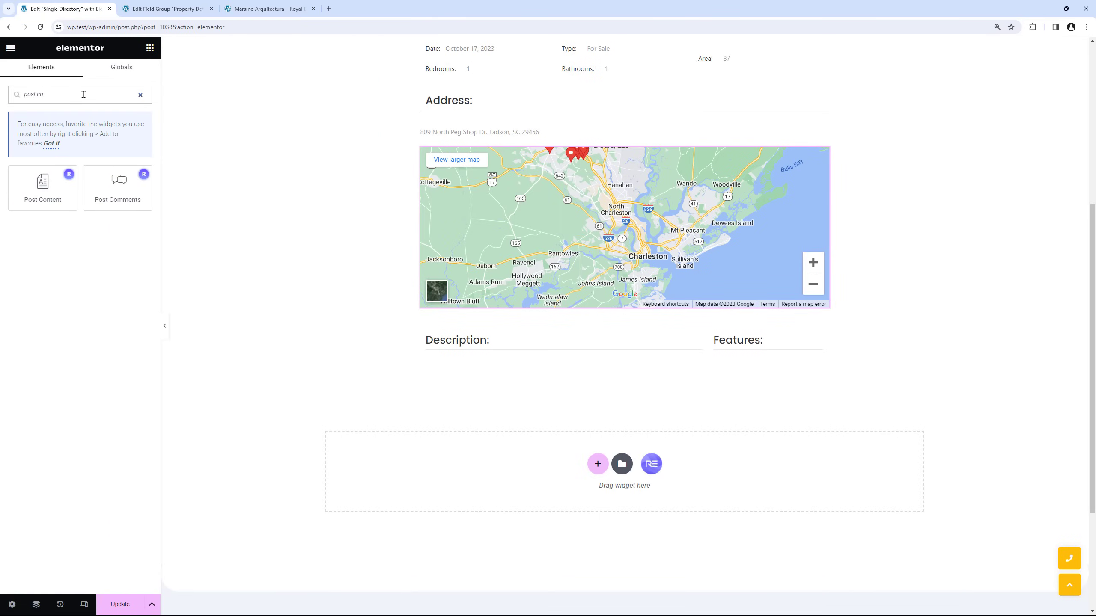
drag(42, 186, 471, 357)
drag(822, 374, 552, 356)
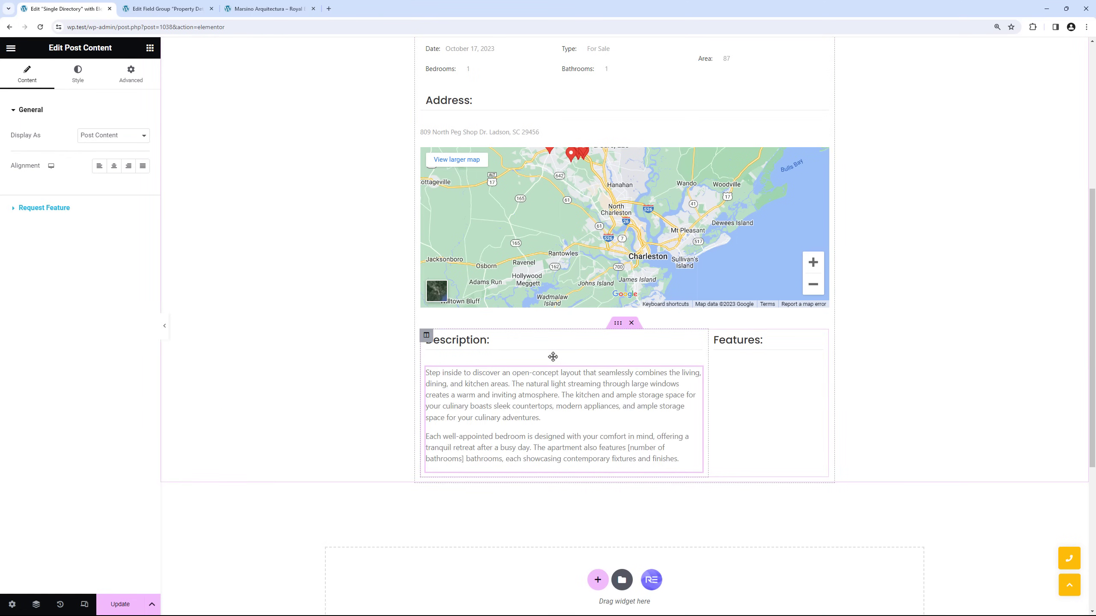
Step: Following the reference page, add a Taxonomy List widget below the Features heading and set its taxonomy to Property Features
click(291, 9)
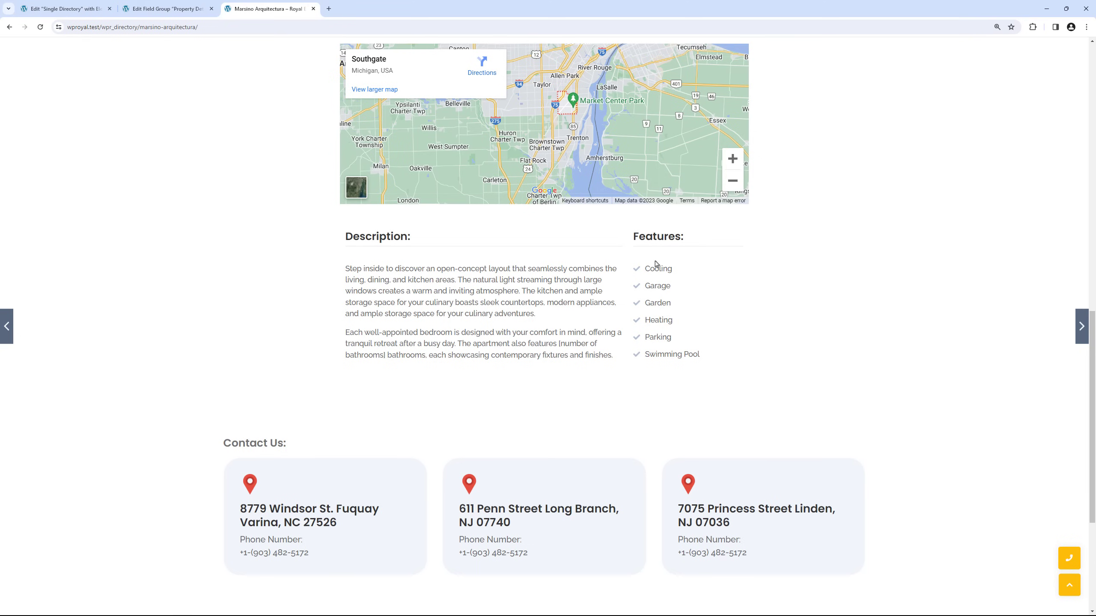
click(65, 9)
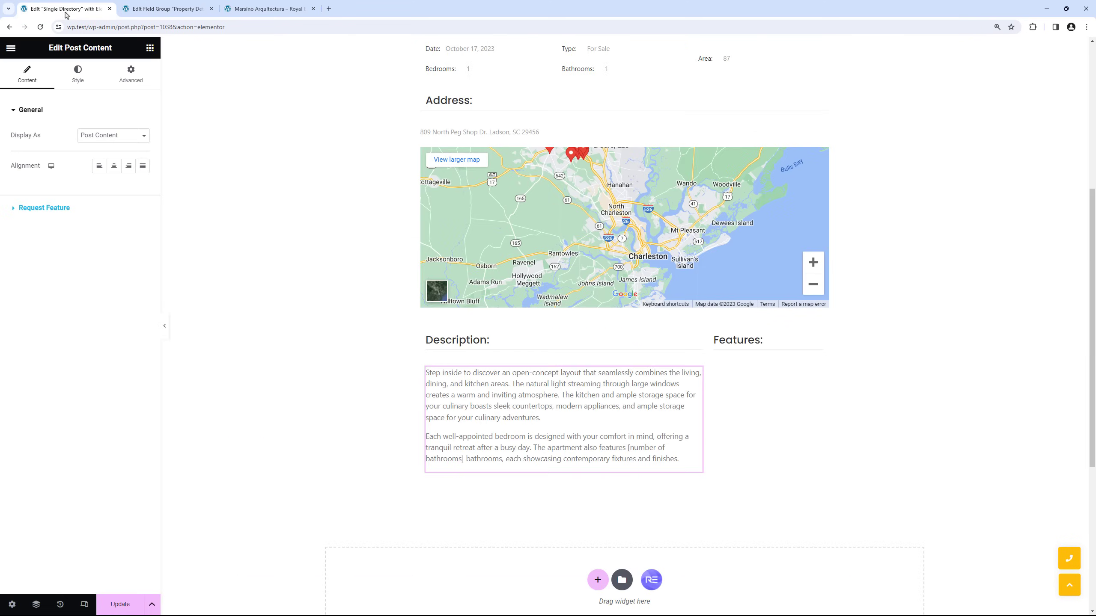
click(150, 49)
text(taxo)
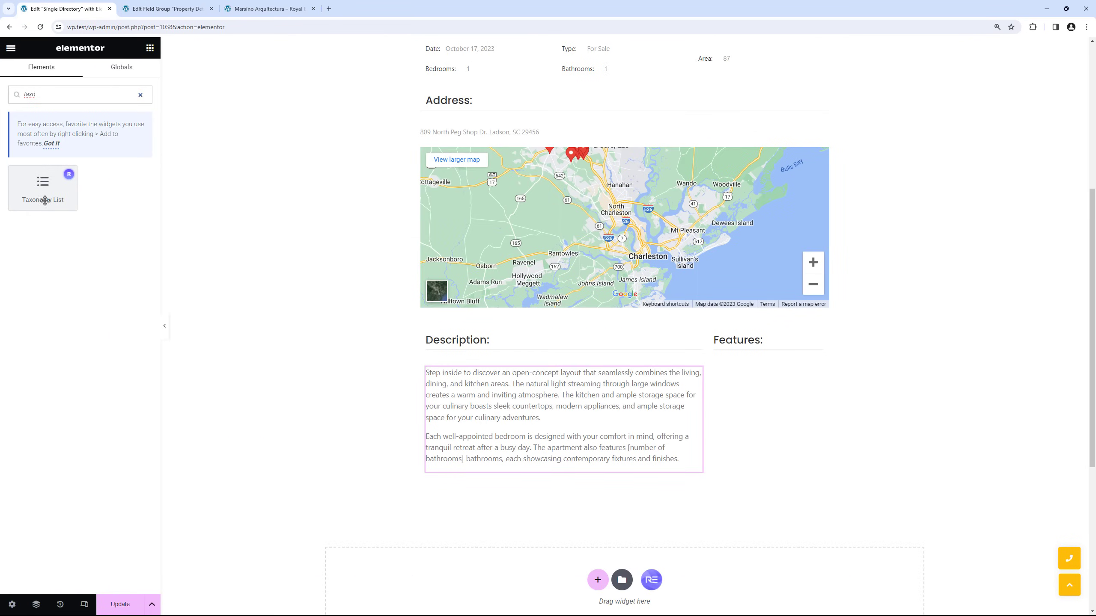
drag(44, 200, 756, 457)
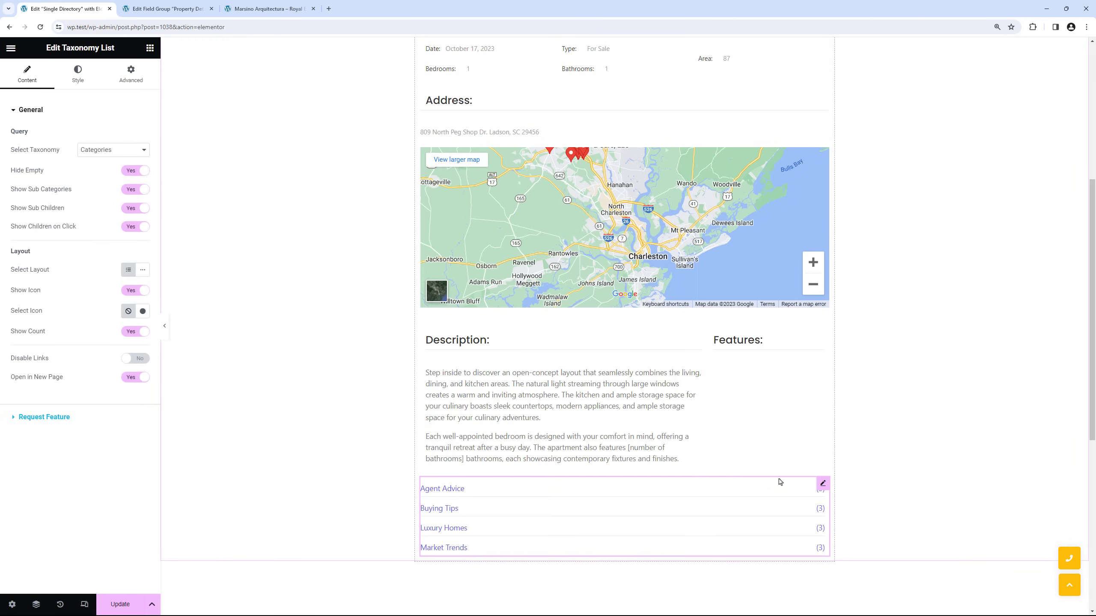
drag(821, 484, 781, 384)
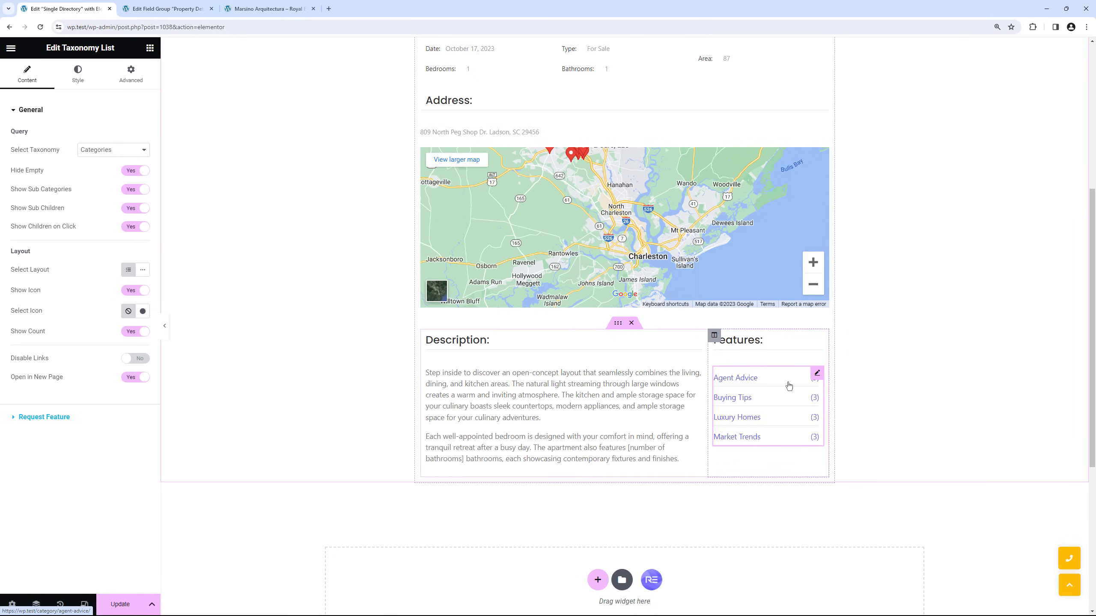
click(108, 150)
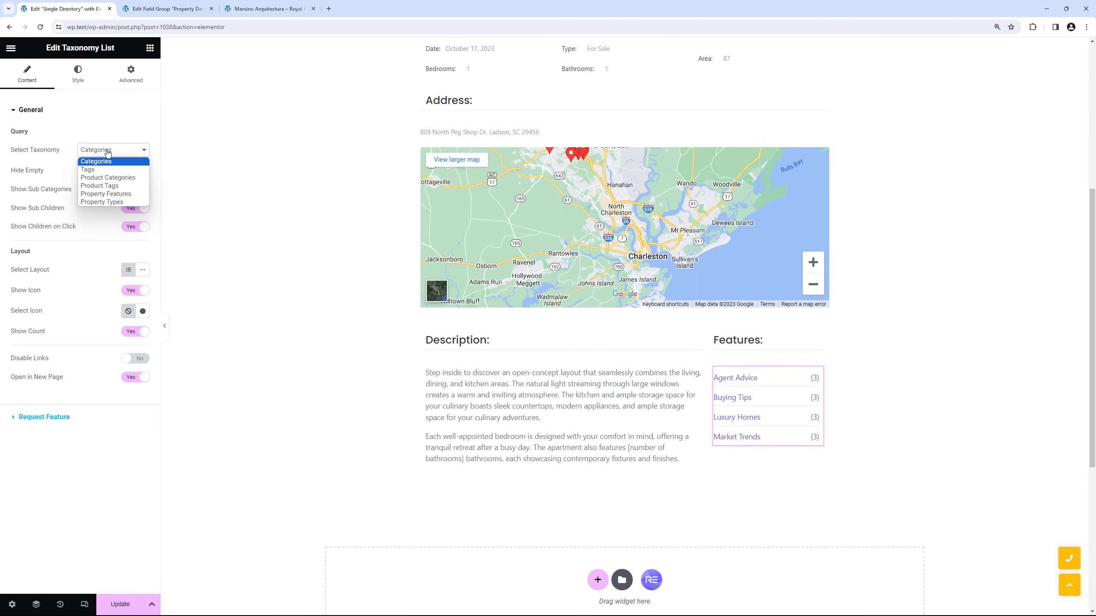
click(118, 194)
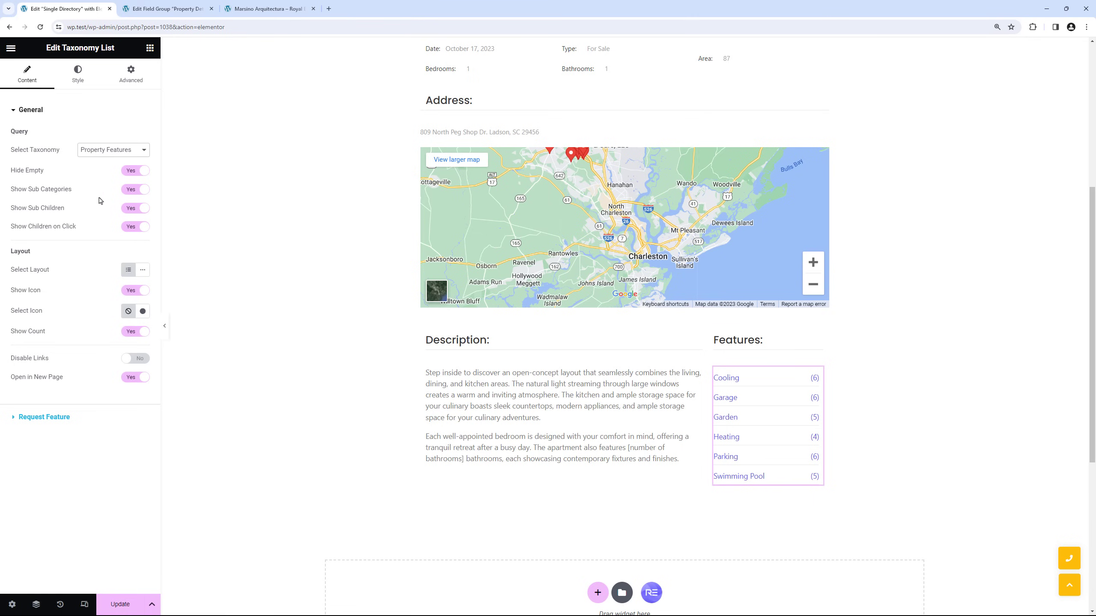
Step: Disable the links in the features list, give its items the Check icon, and turn off the count
click(139, 360)
click(143, 311)
text(check)
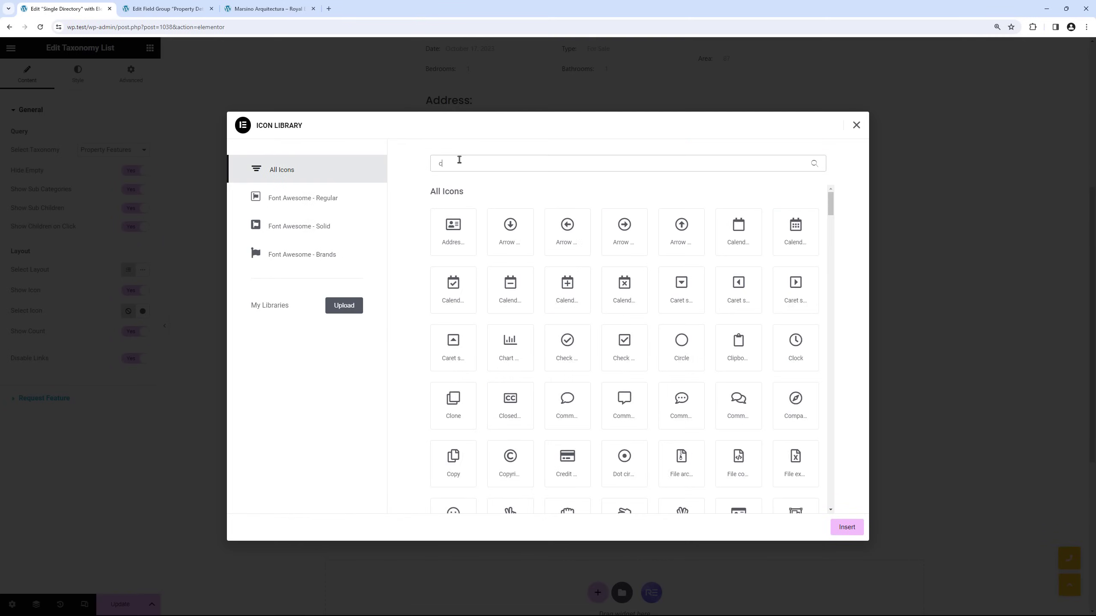
click(686, 232)
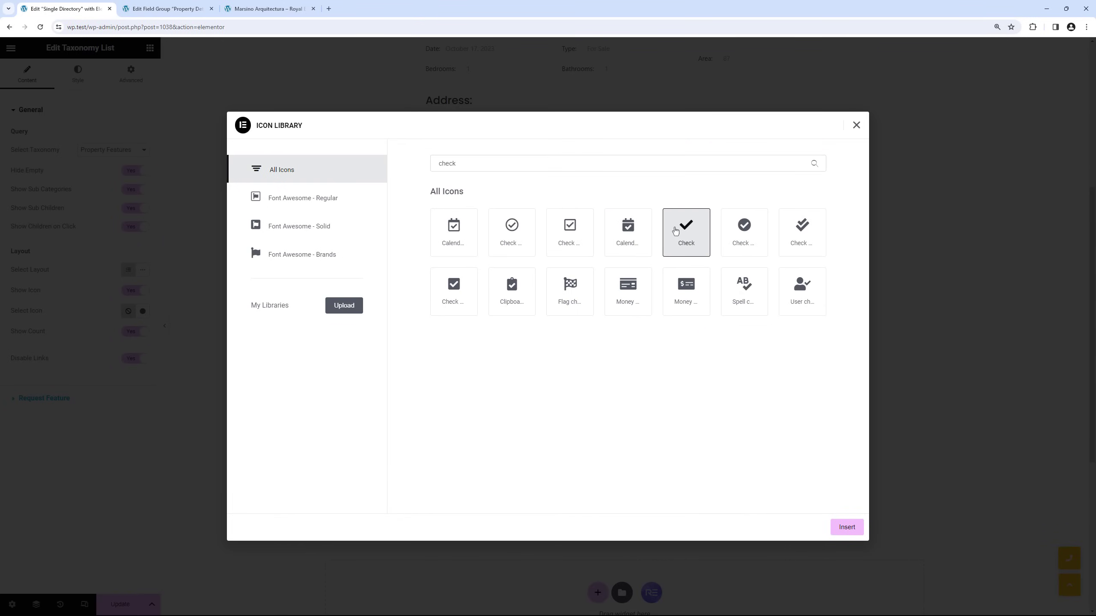
click(841, 527)
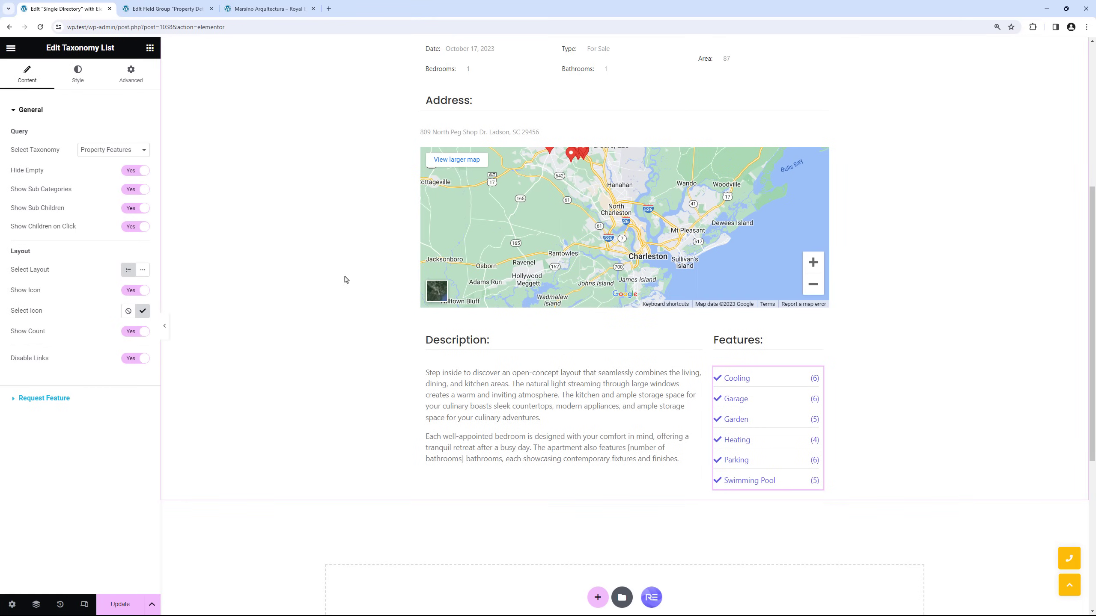
click(135, 331)
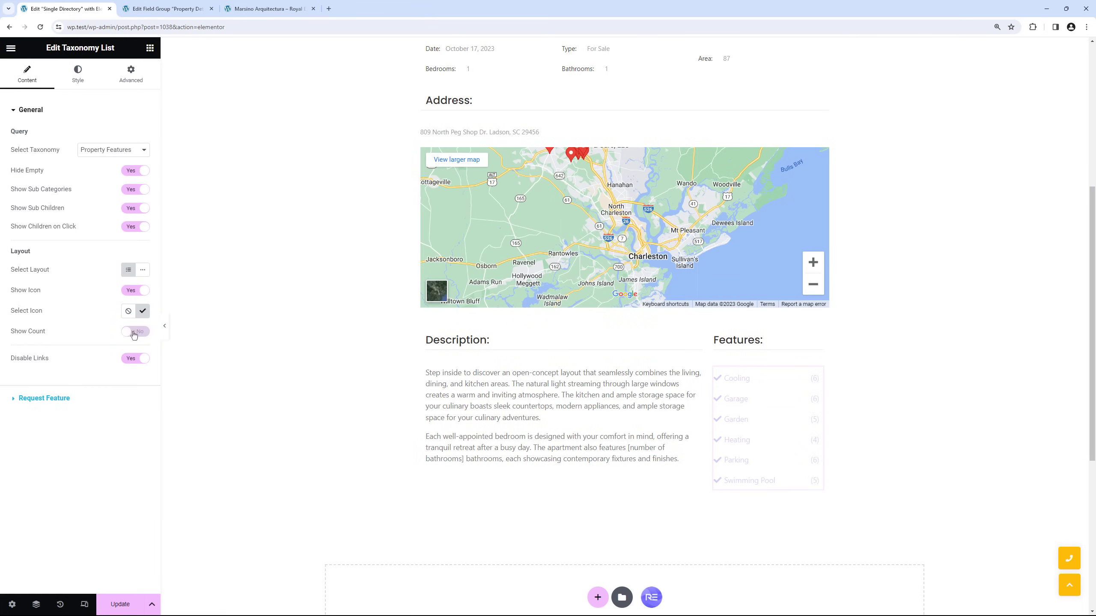
Step: Following the reference page, add an Image Grid/Slider/Carousel widget above the availability and price row
click(263, 8)
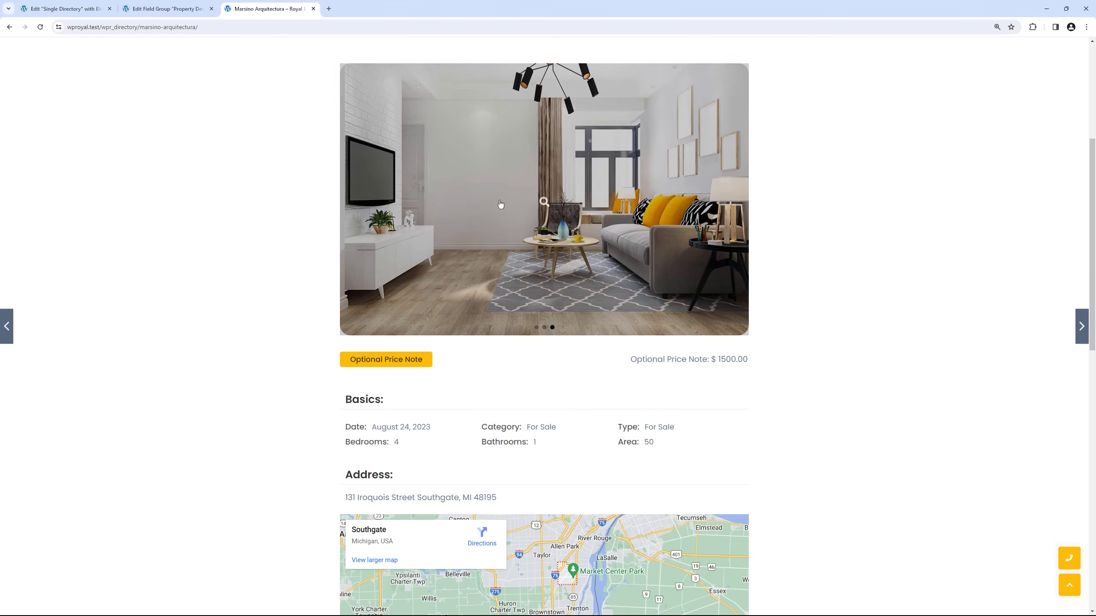
click(65, 10)
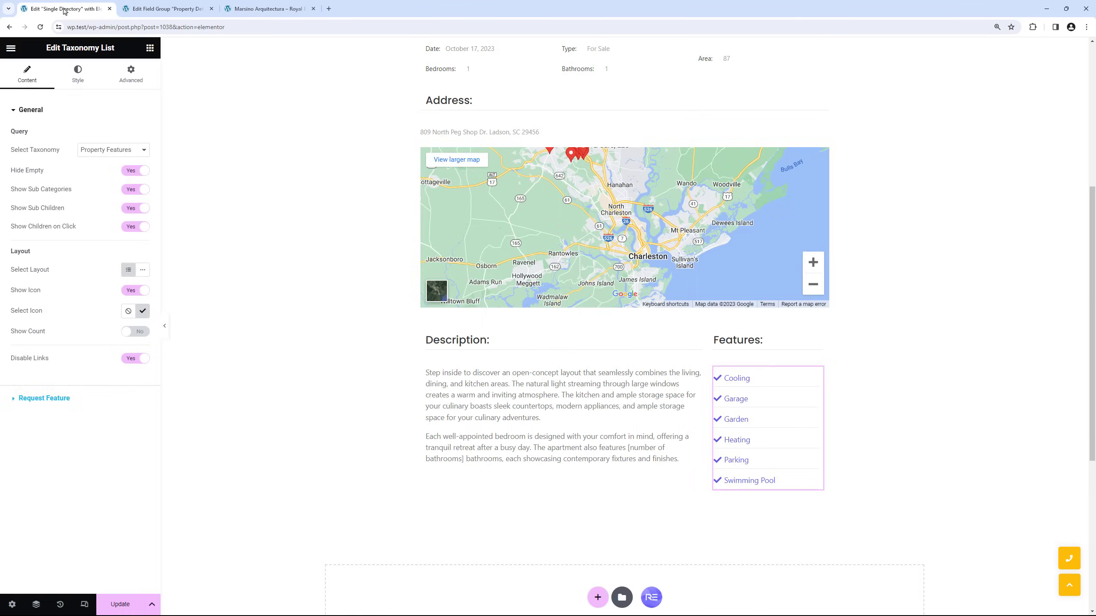
scroll(262, 203, up, 7)
click(150, 47)
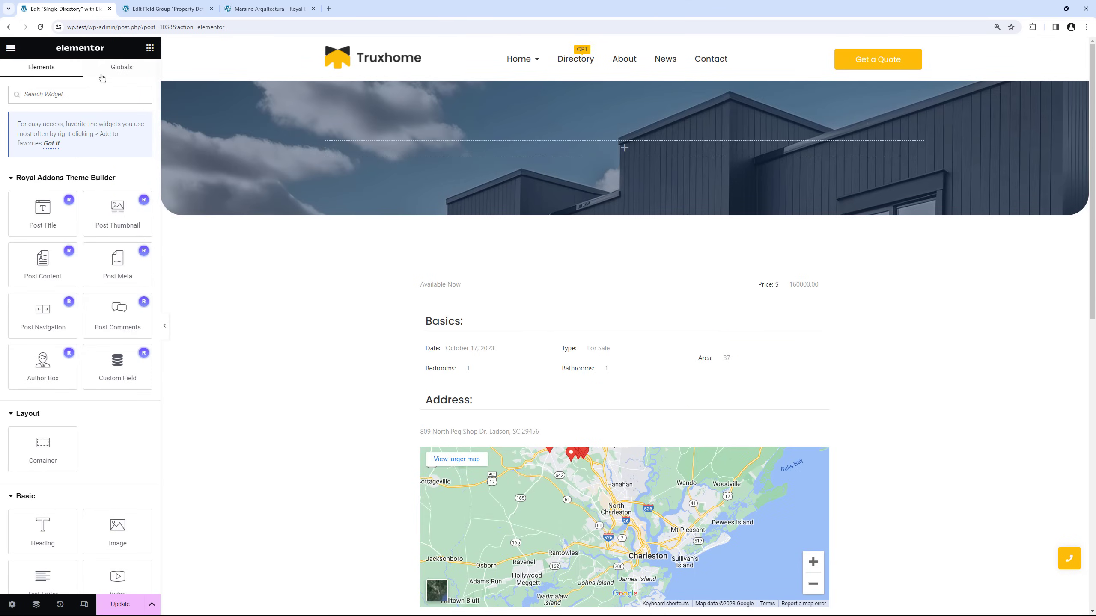
click(82, 94)
text(slider)
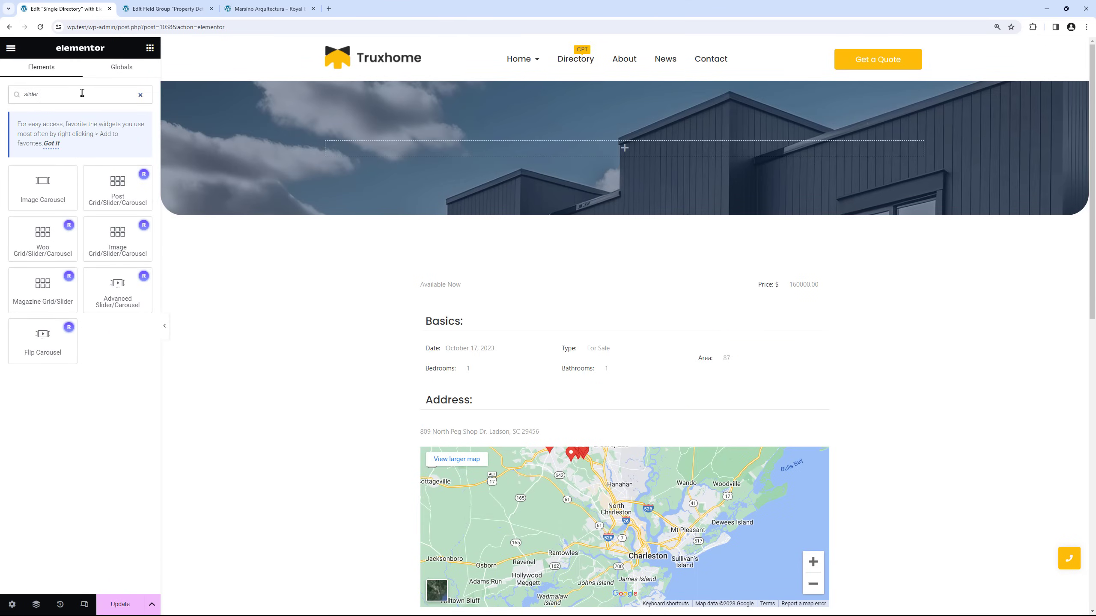
drag(119, 241, 631, 277)
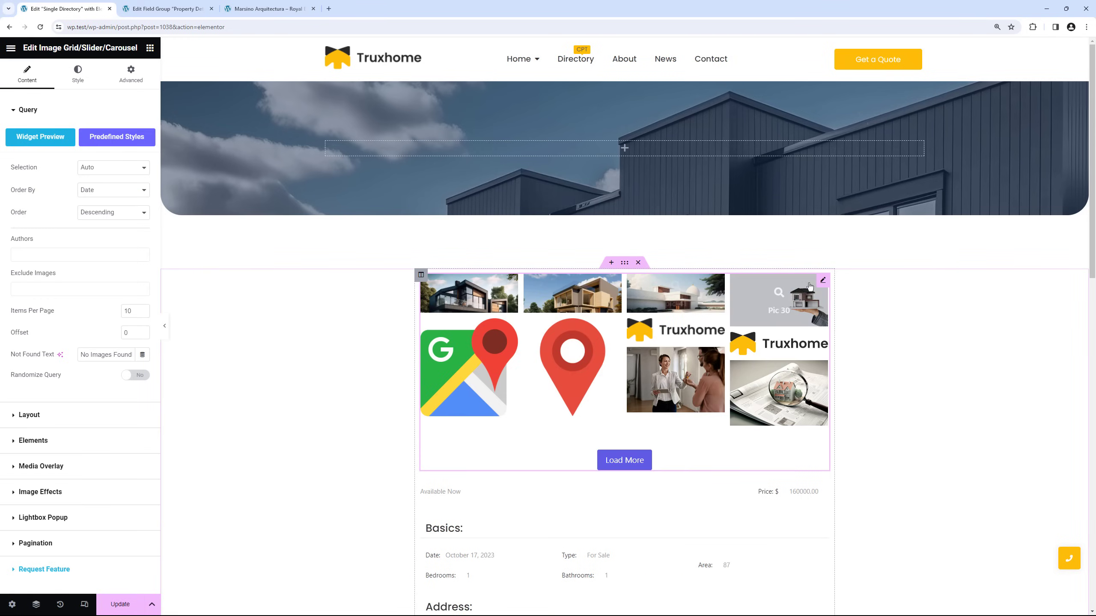
Step: Set the image widget's selection to Manual and link its images dynamically to the Custom Field Gallery field "Gallery"
click(120, 168)
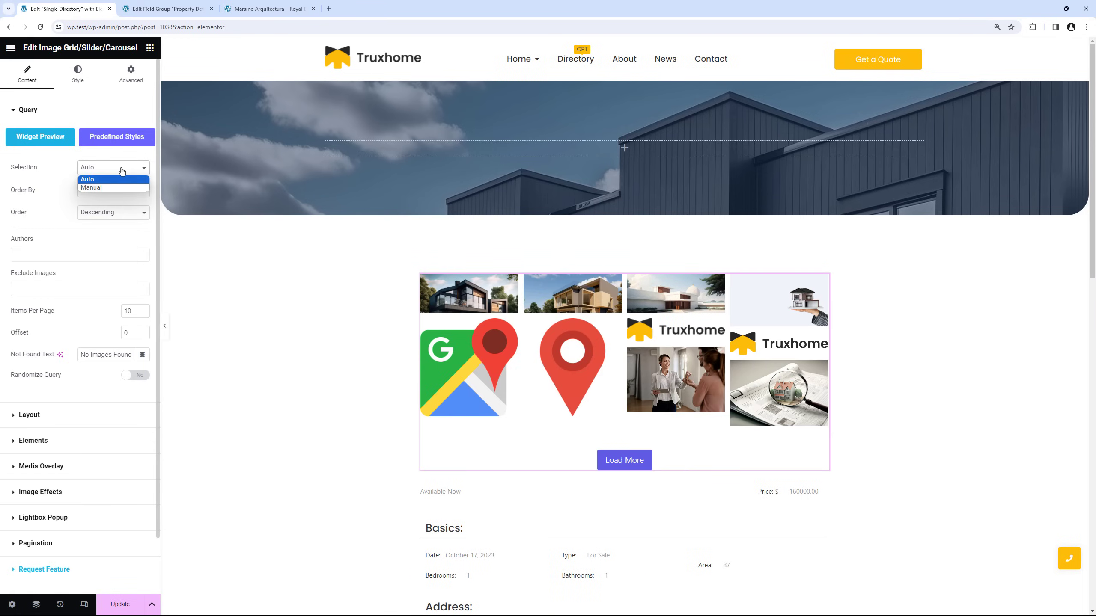
click(111, 189)
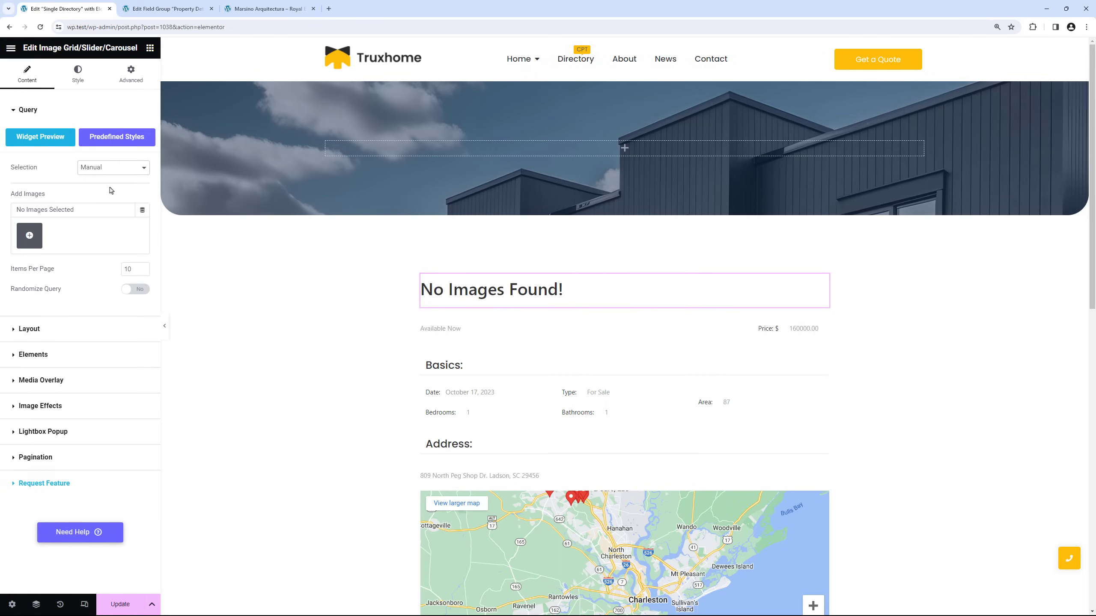
click(142, 210)
click(61, 245)
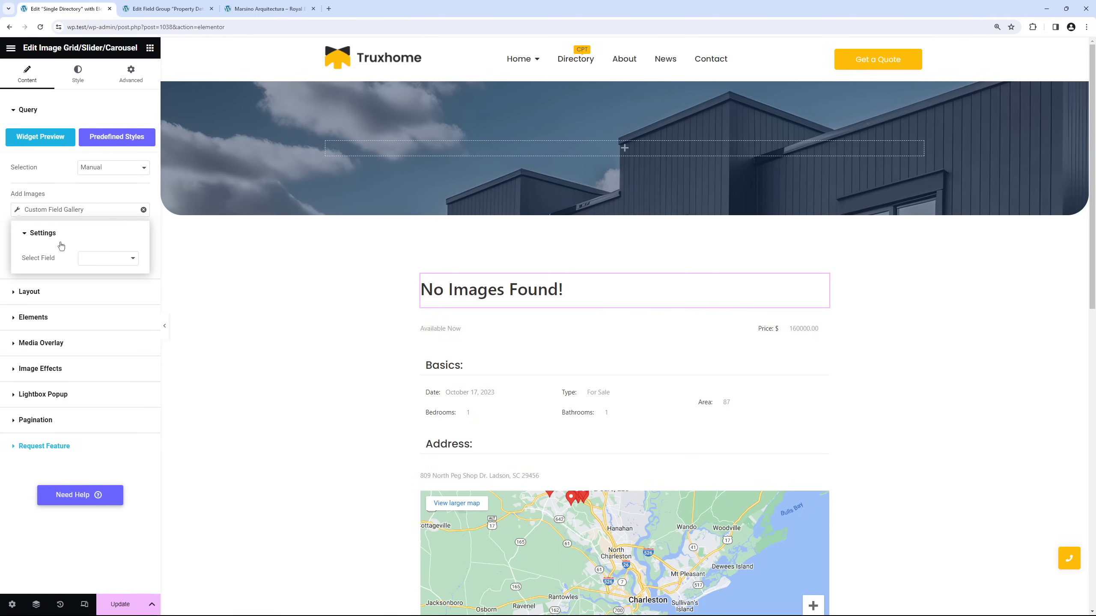
click(104, 260)
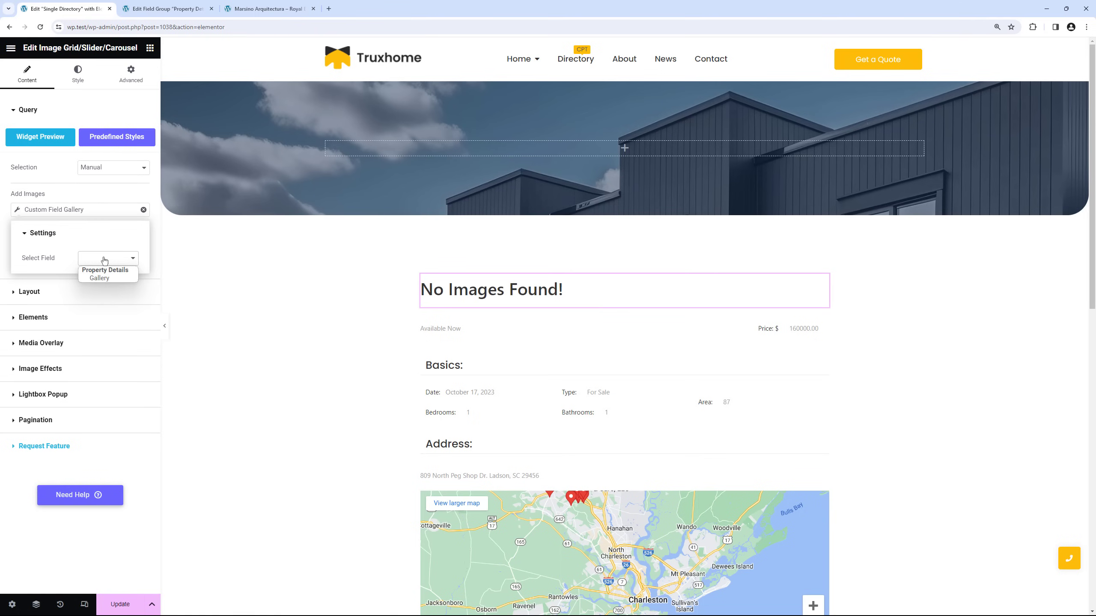
click(108, 279)
click(158, 266)
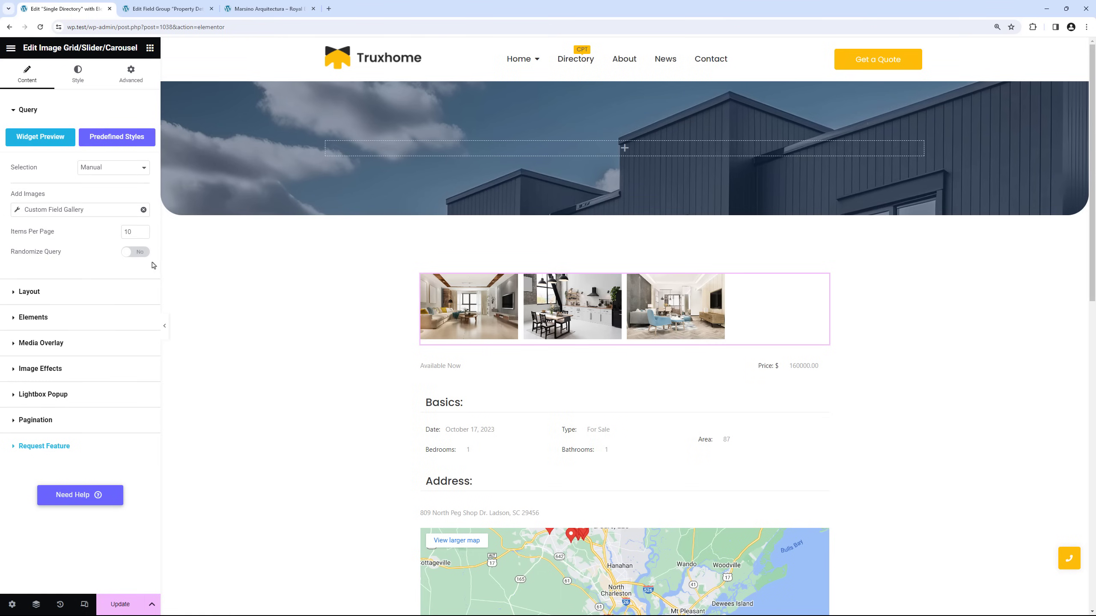
Step: Set the gallery's layout to Slider / Carousel with one column
click(97, 291)
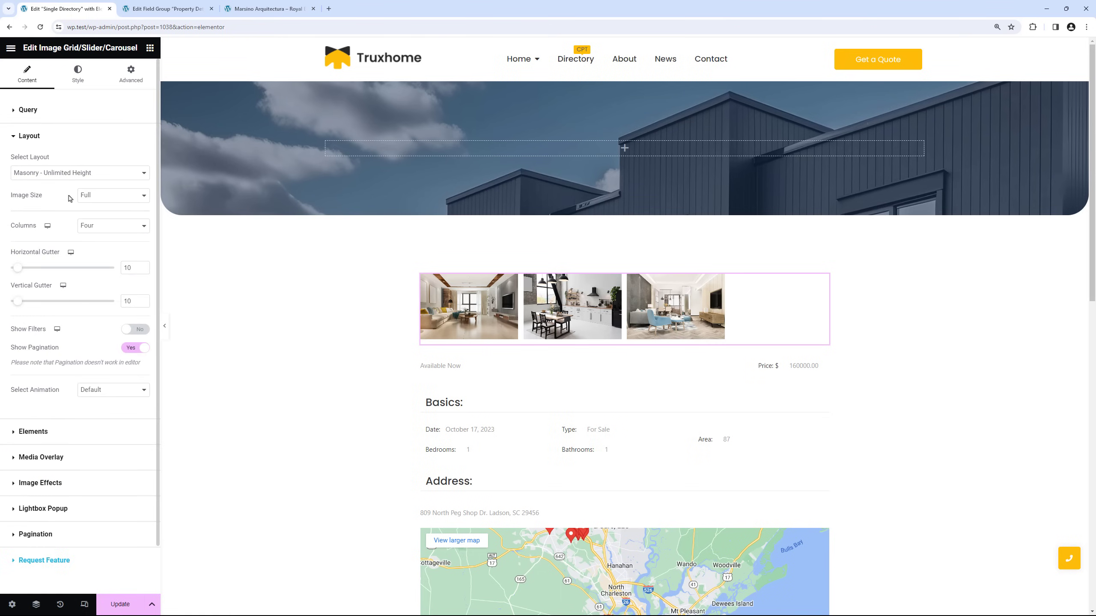
click(69, 173)
click(68, 201)
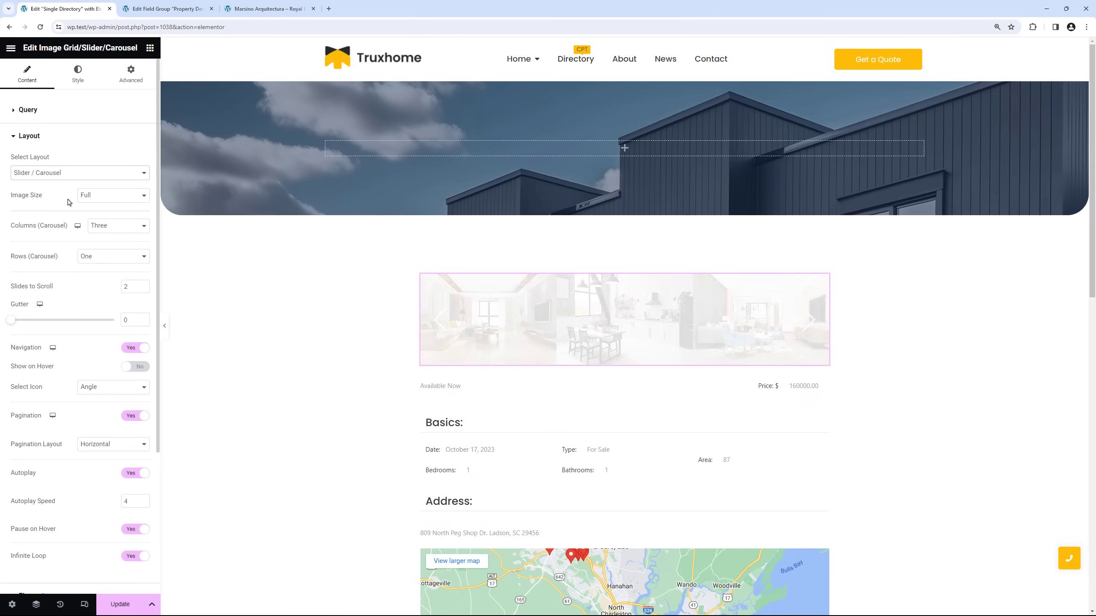
click(115, 225)
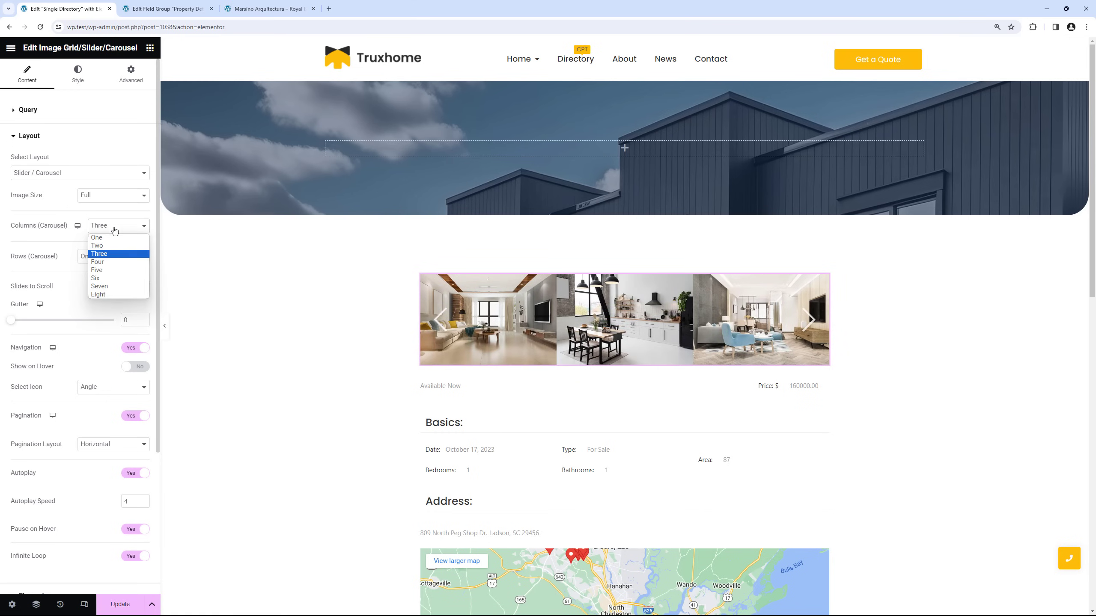
click(115, 239)
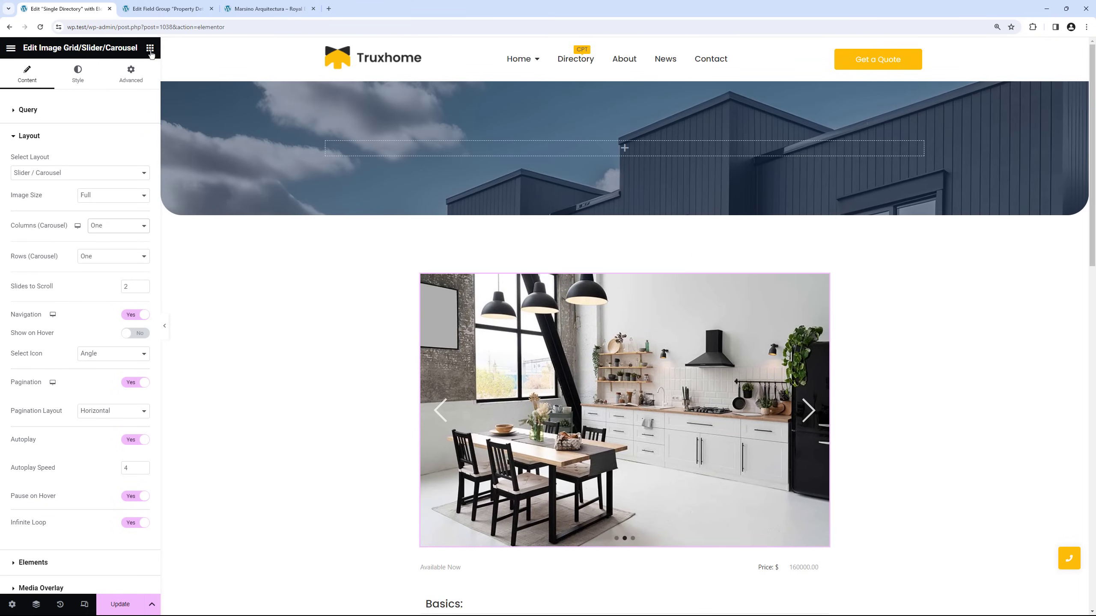
Step: Add a Post Title widget to the empty container in the header banner
click(150, 48)
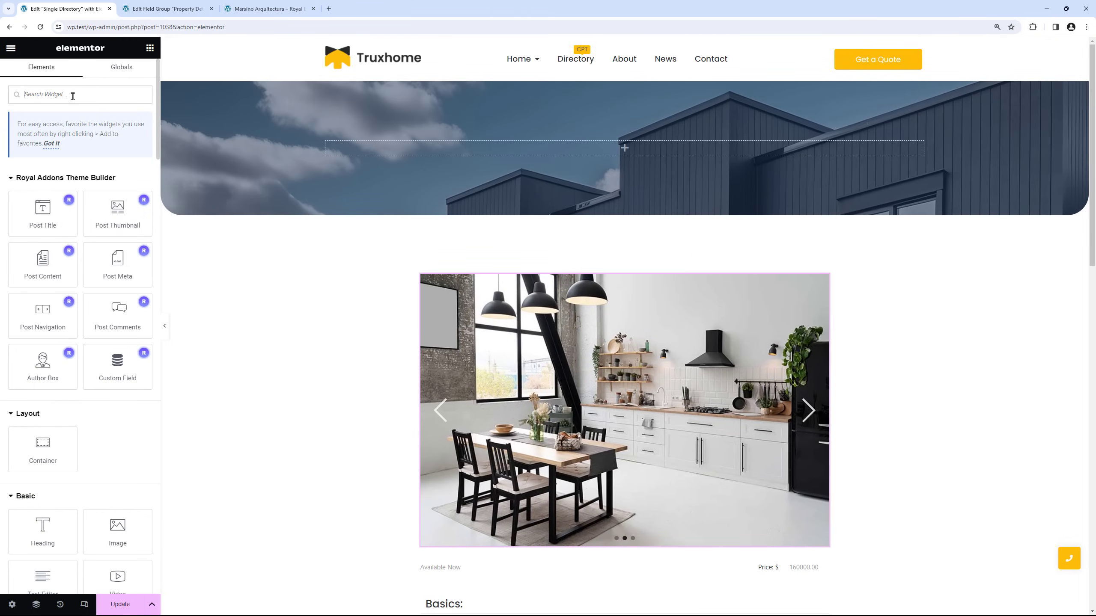
text(post t)
drag(117, 220, 627, 150)
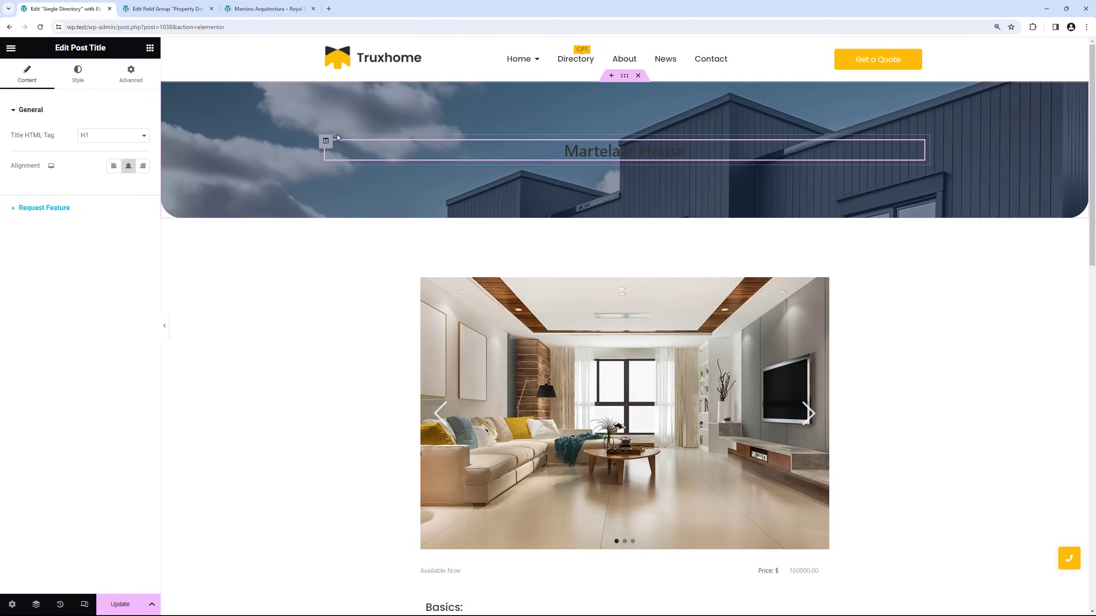
Step: Add a center-aligned Breadcrumbs widget below the post title in the header banner
click(150, 48)
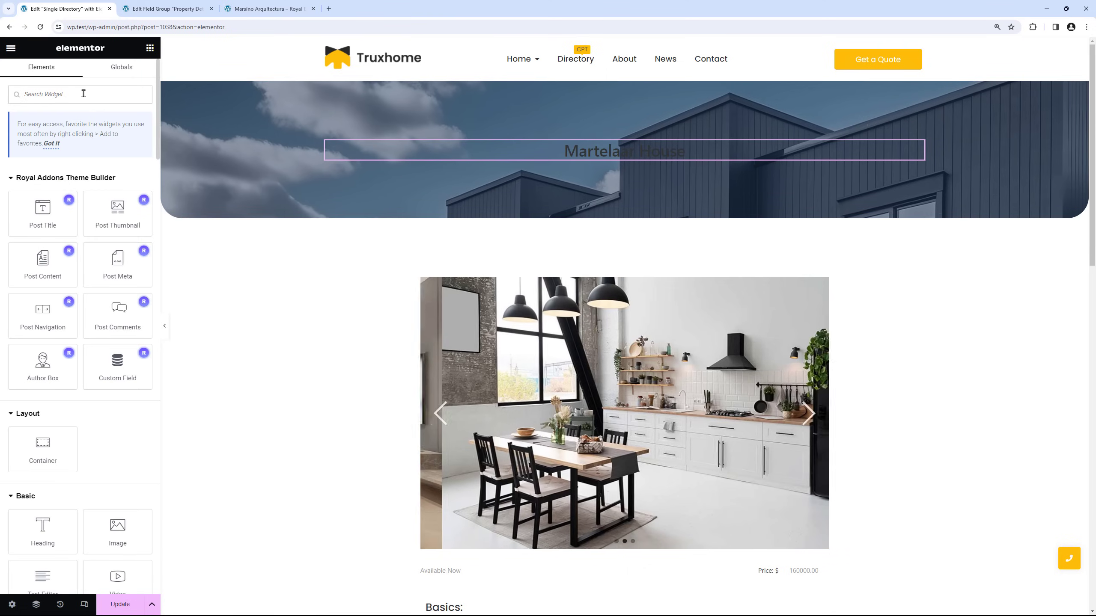
text(bread)
drag(43, 237, 632, 159)
click(128, 184)
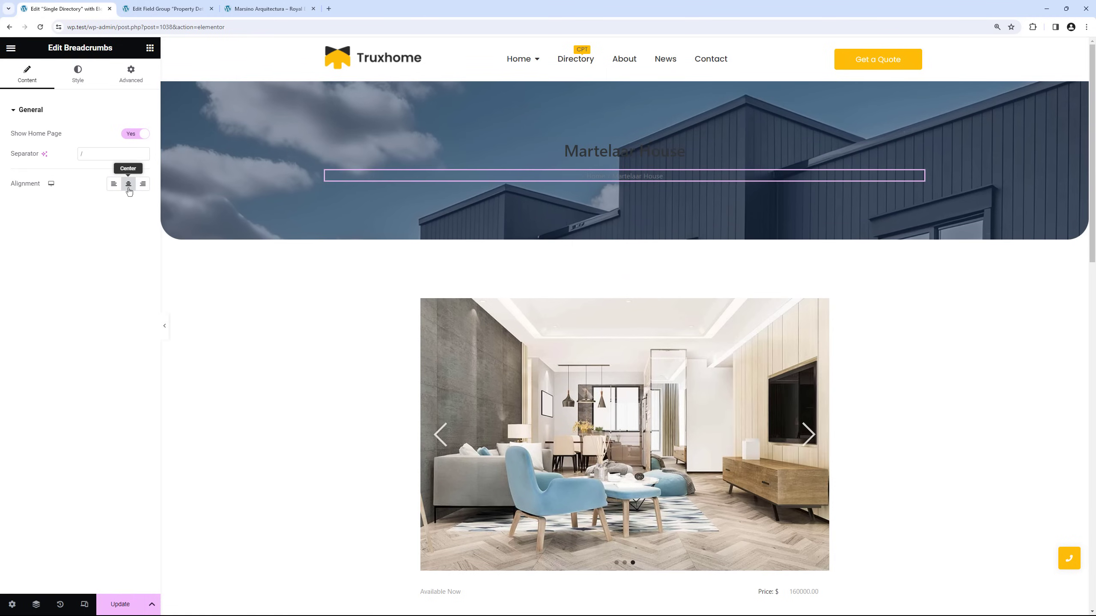
scroll(302, 218, down, 10)
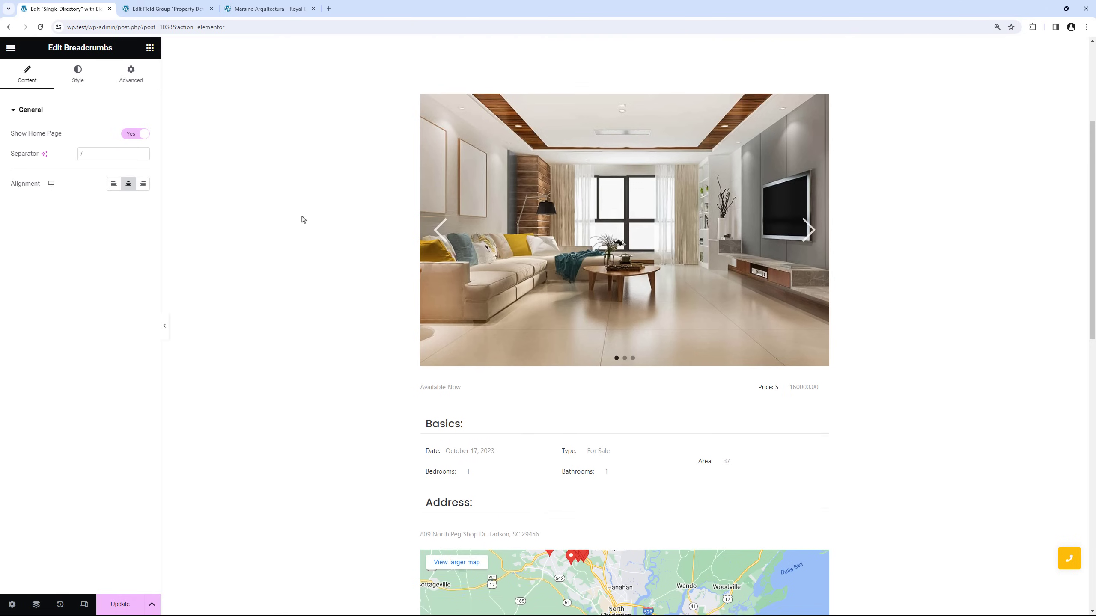
Step: Review the single directory template from the header banner and gallery through to the Description and Features sections
scroll(302, 219, down, 6)
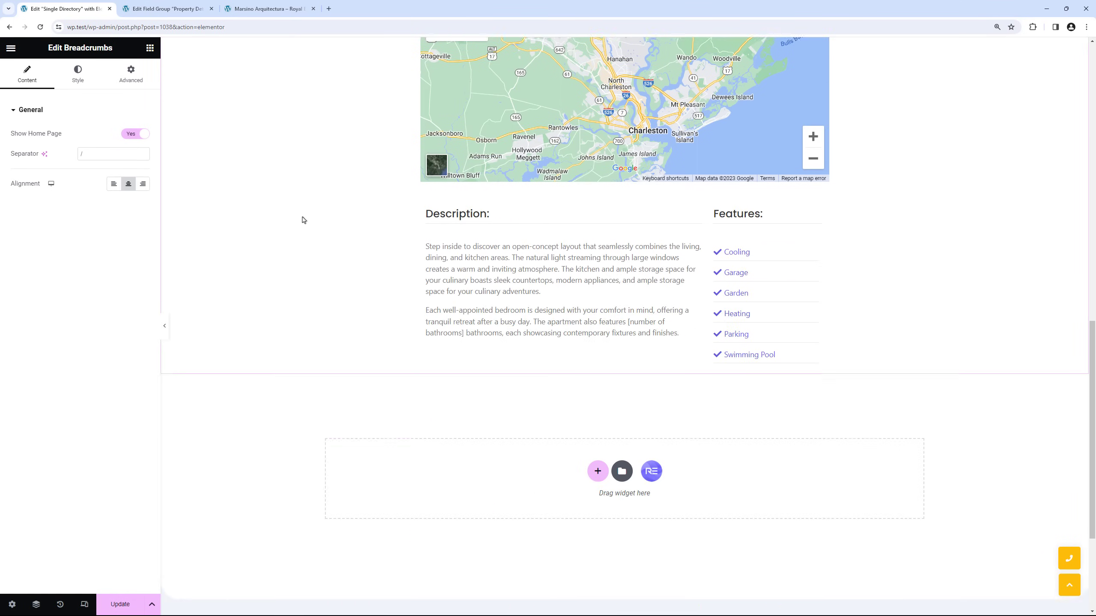
scroll(302, 219, up, 8)
scroll(303, 220, up, 10)
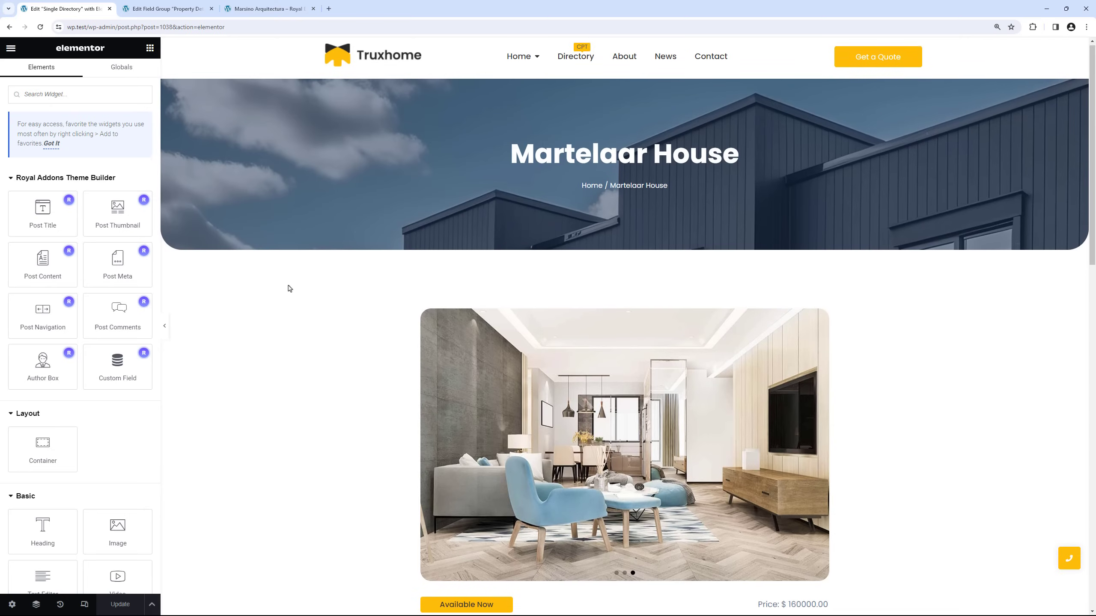
scroll(289, 289, down, 10)
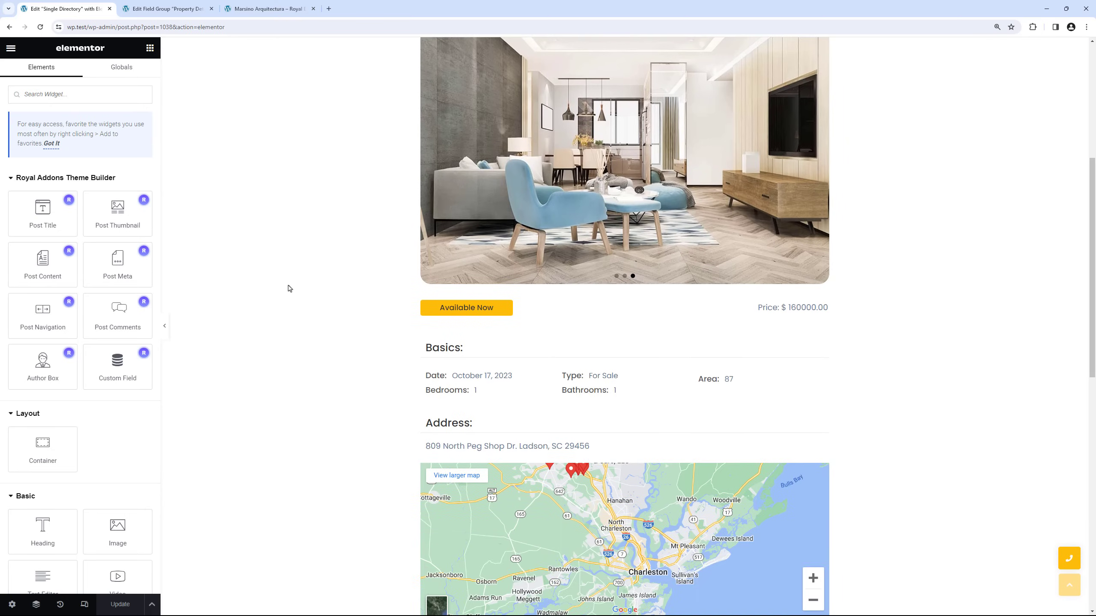
scroll(291, 290, up, 5)
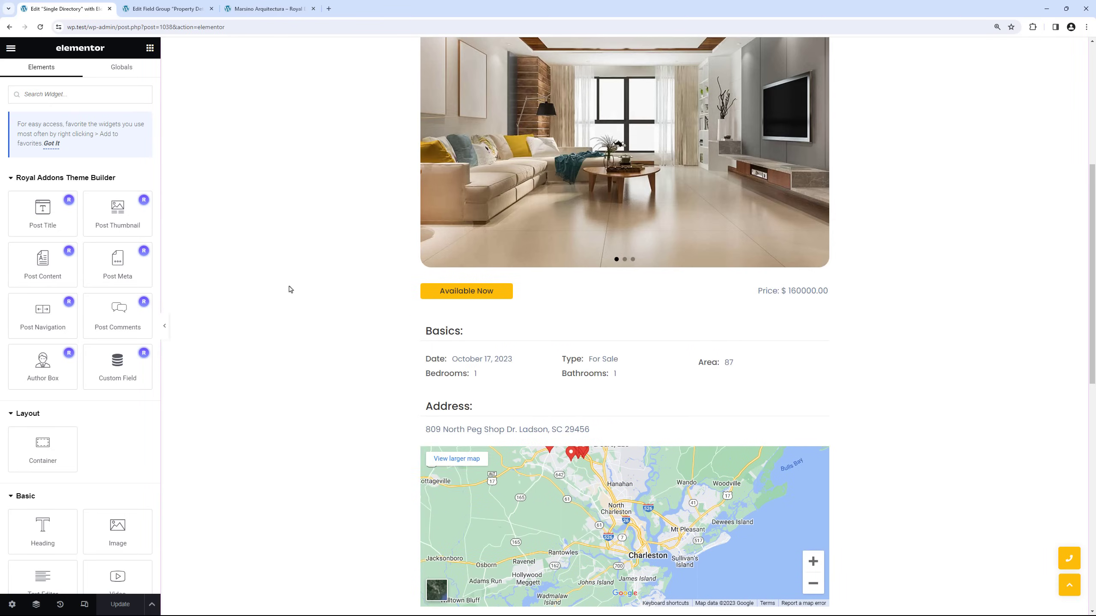
scroll(291, 289, down, 3)
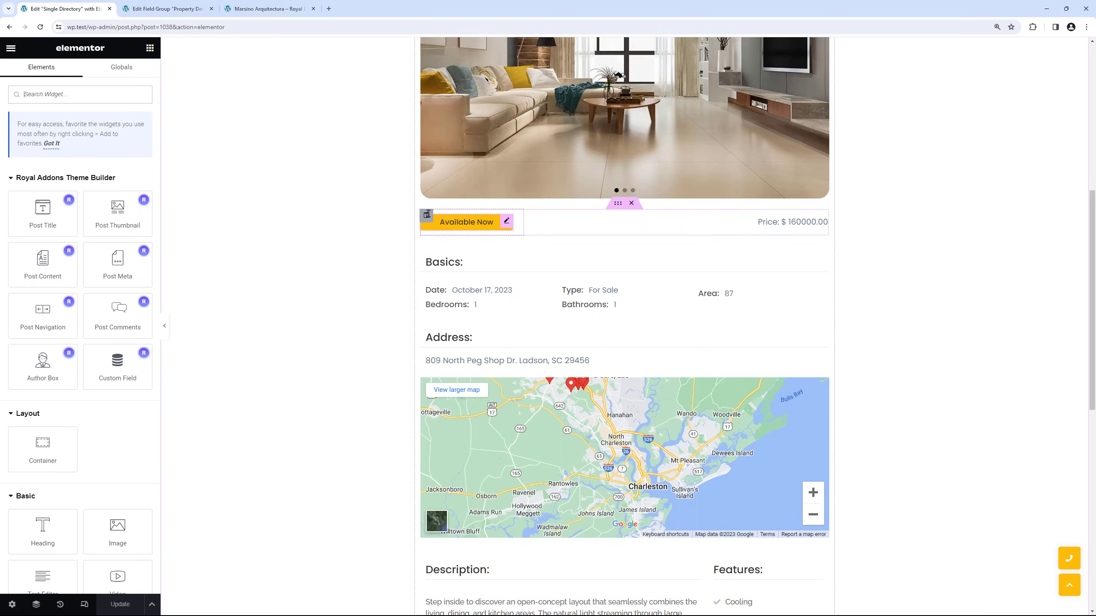
Step: Add a Button widget above the Basics heading and link its text dynamically to the custom field Price Badge
text(button)
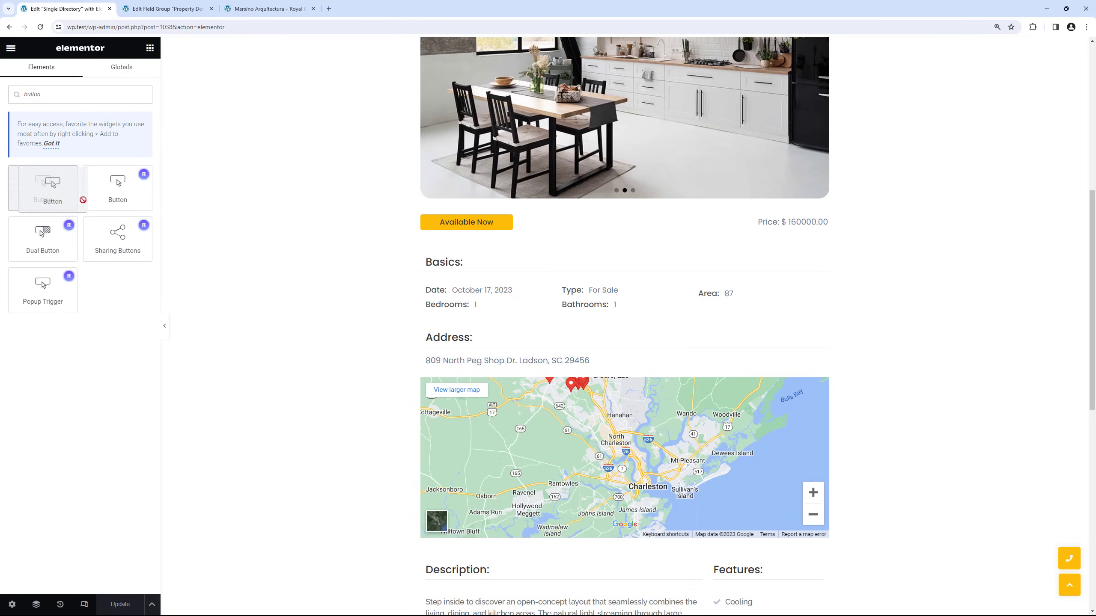
drag(43, 188, 476, 234)
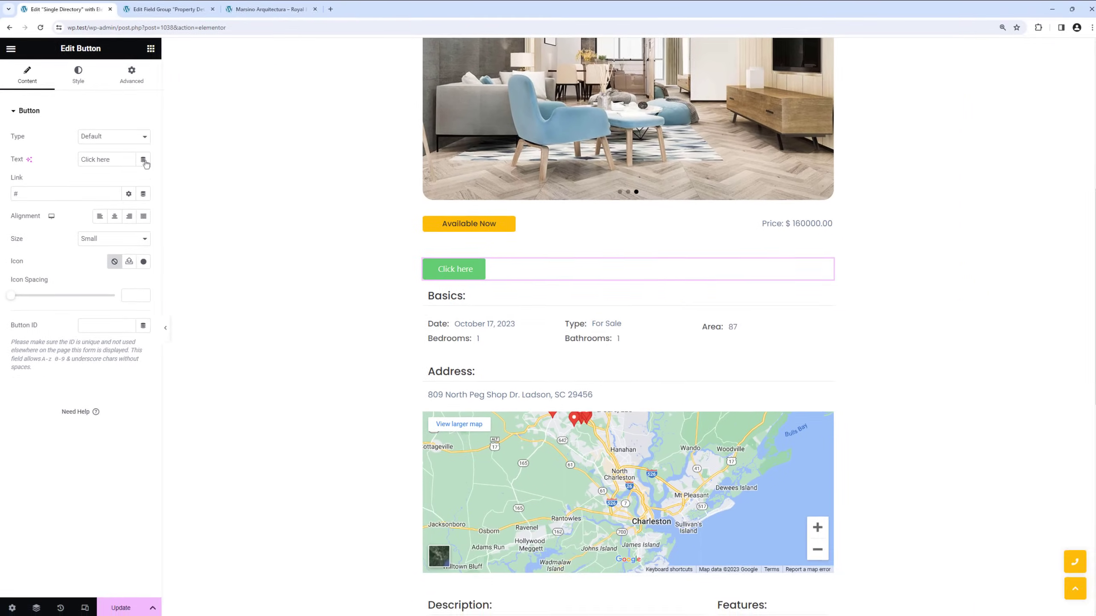
click(170, 208)
click(60, 191)
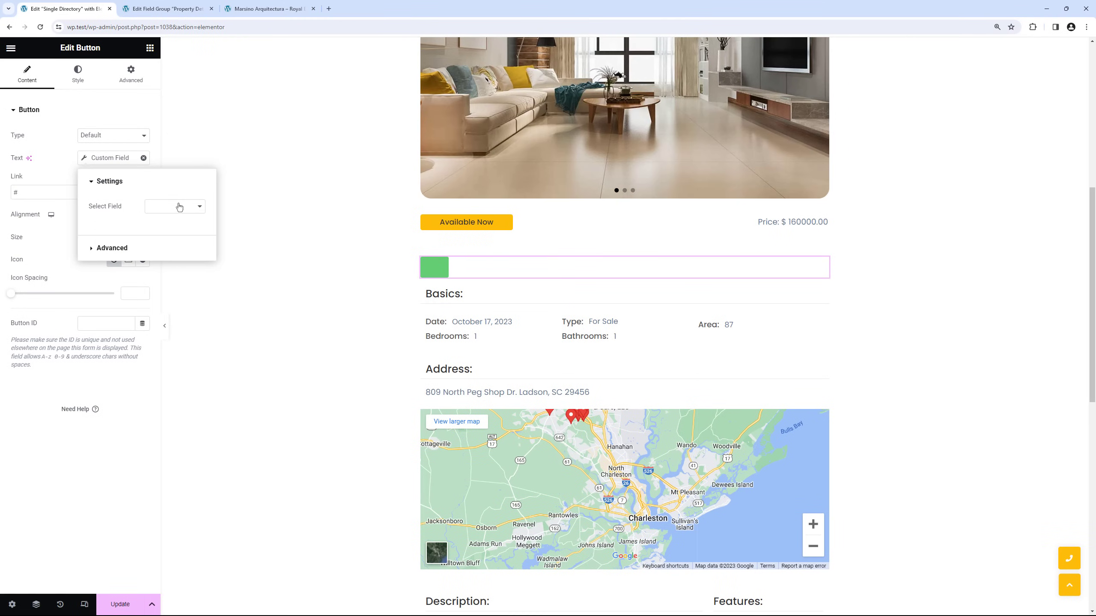
click(179, 207)
click(173, 235)
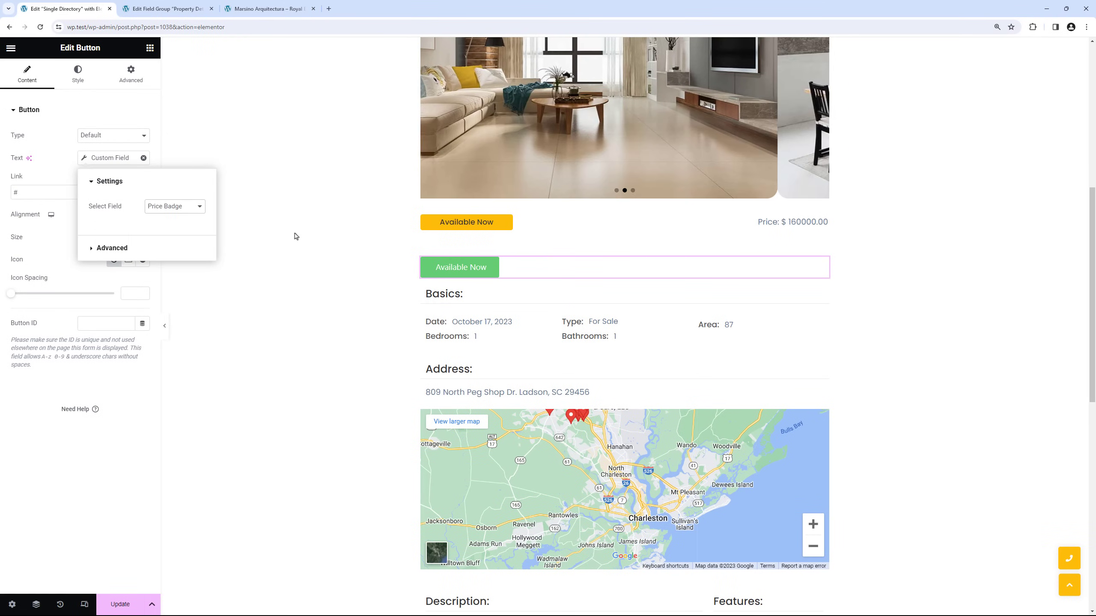
Step: Delete the extra green button above the Basics heading and save the template update
right_click(820, 268)
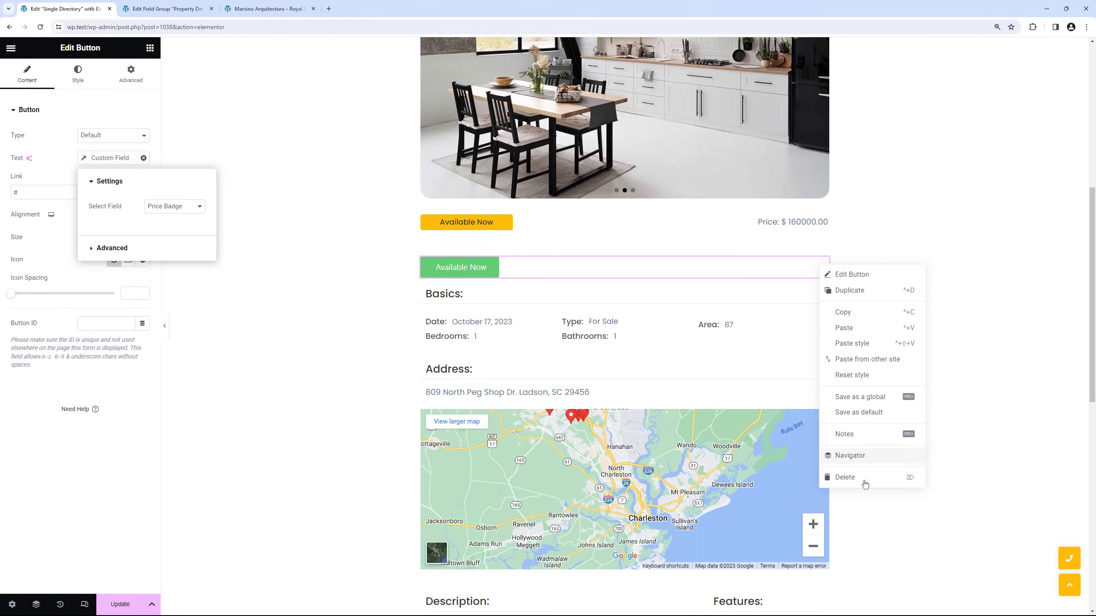
click(865, 480)
key(ctrl+s)
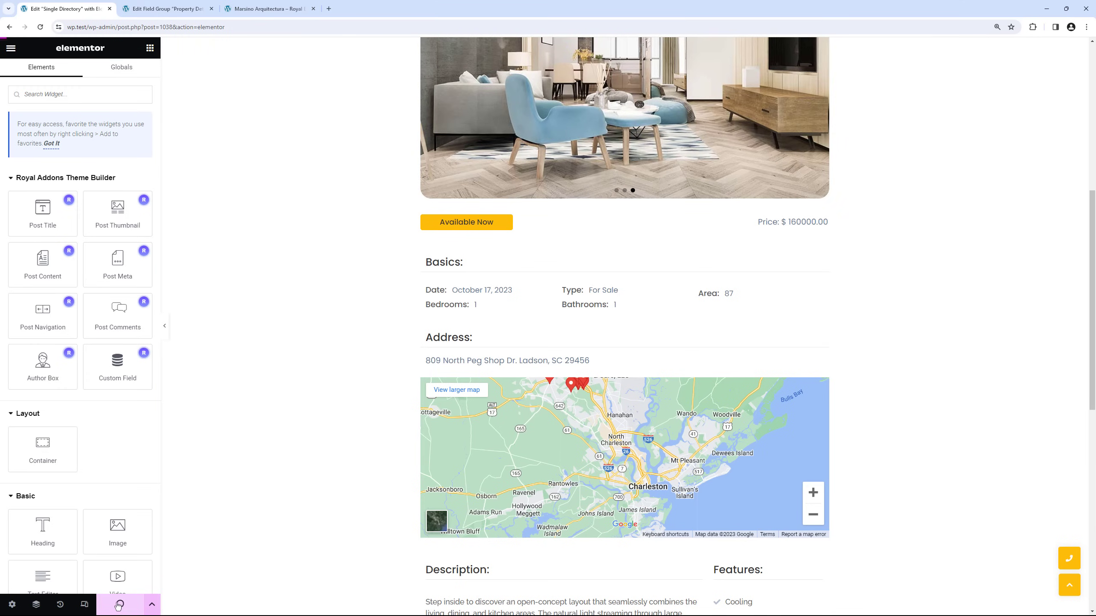
Step: Exit the editor and open the Martelaar House listing from the live site's Directory page
click(11, 50)
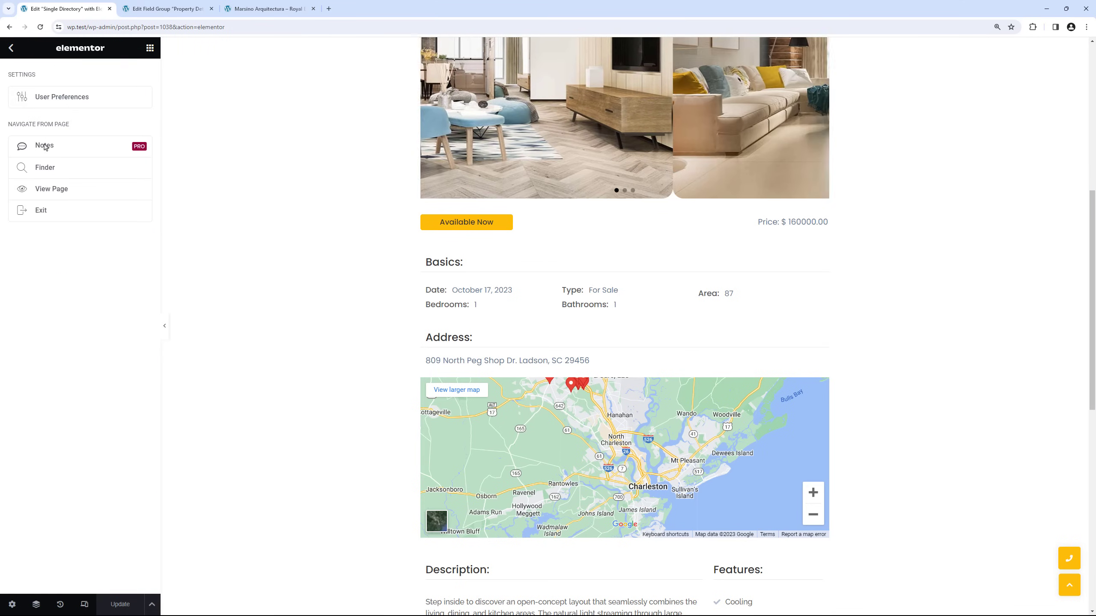
click(66, 212)
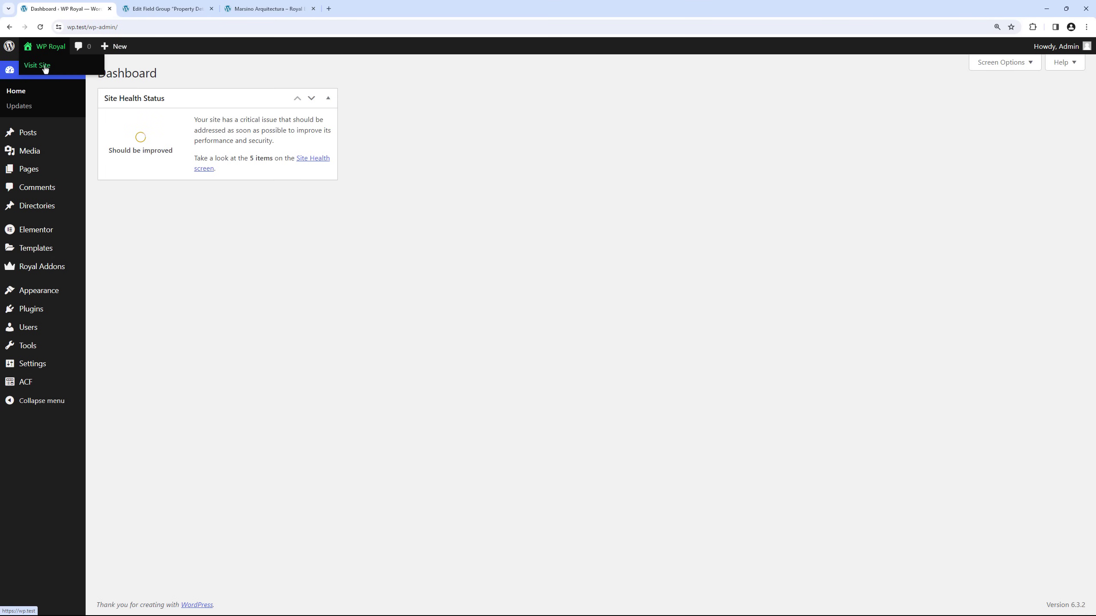
click(45, 67)
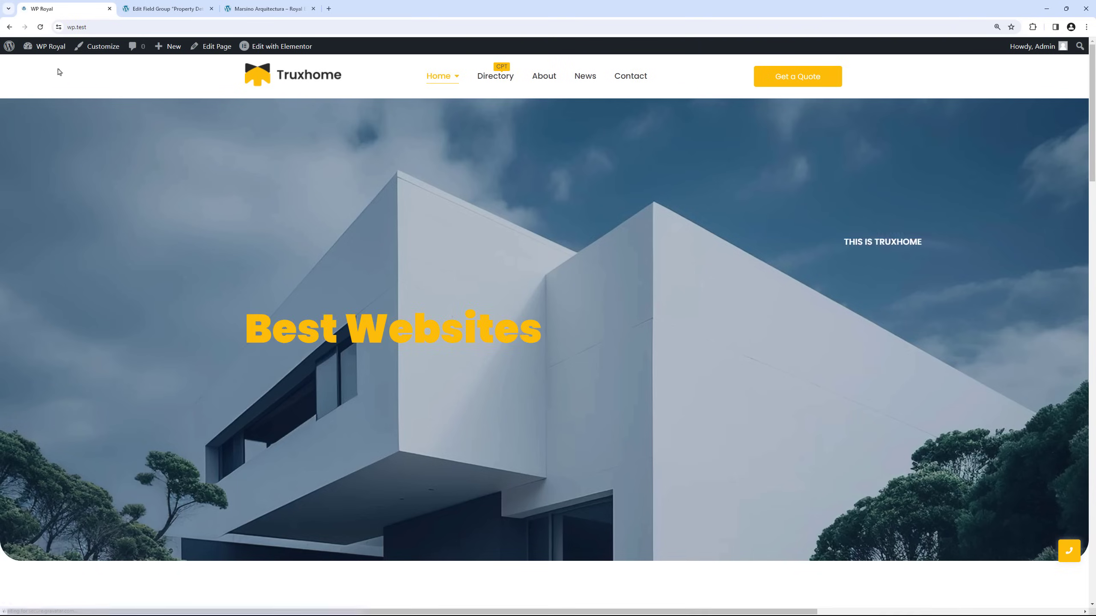
click(490, 79)
scroll(885, 203, down, 5)
scroll(892, 208, up, 5)
click(356, 239)
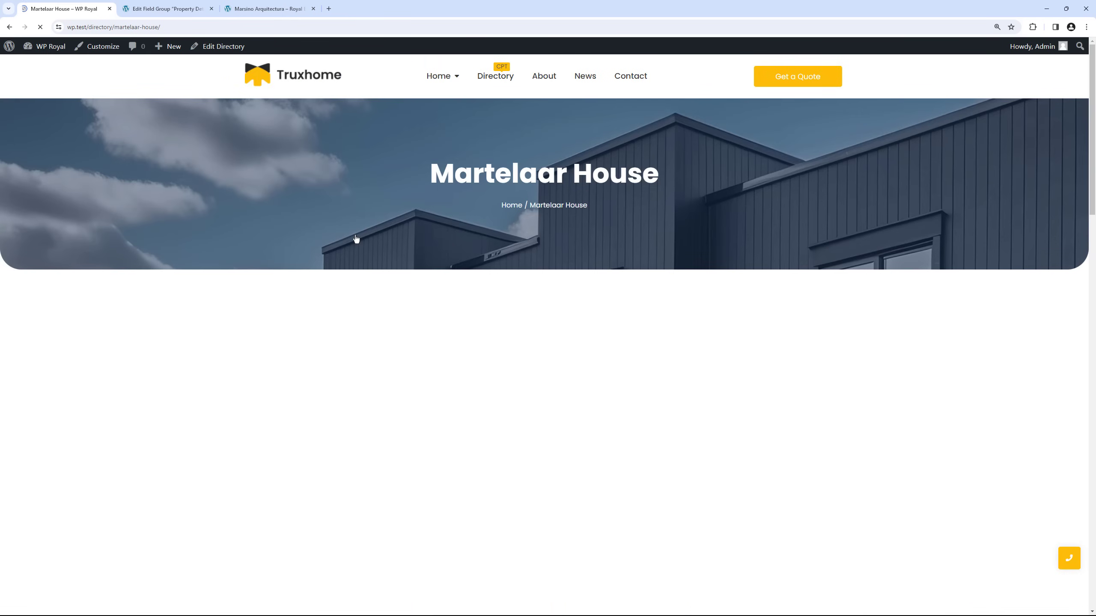
Step: Review the Martelaar House page's gallery, property fields, map, description and features, including the gallery image's enlarged view
scroll(867, 237, down, 5)
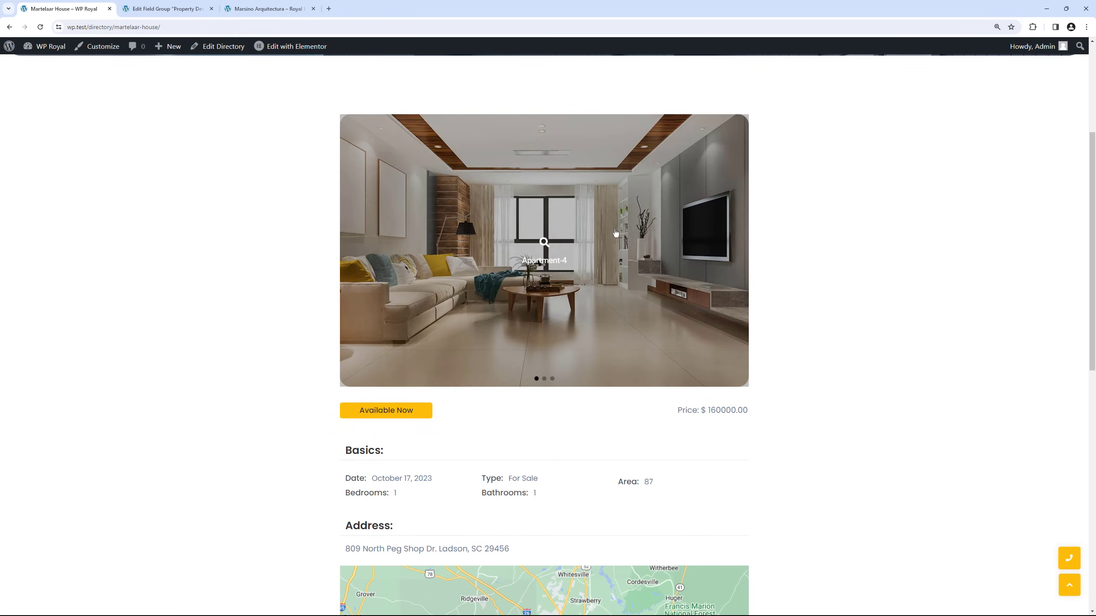
click(617, 234)
click(889, 223)
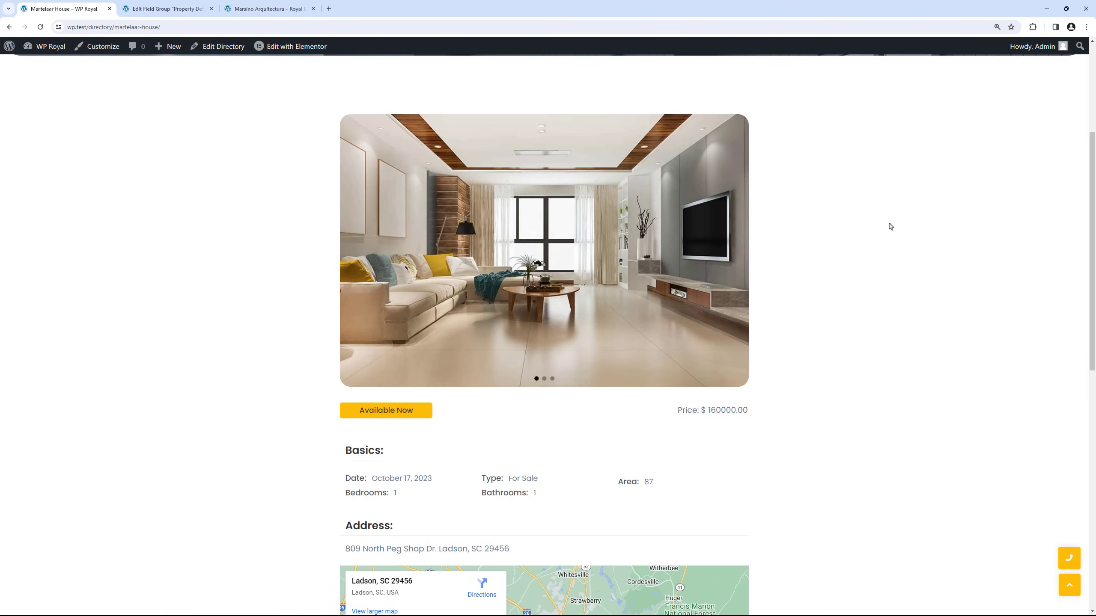
scroll(890, 225, down, 8)
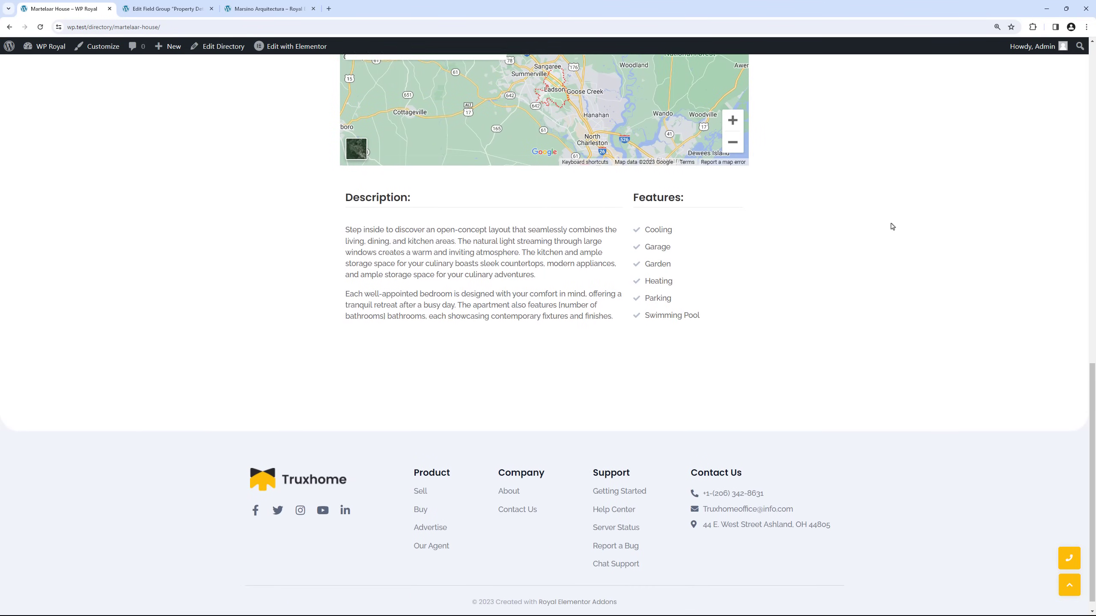
scroll(888, 226, up, 15)
Step: Return to the WordPress dashboard and review the ACF post types, taxonomies and field groups
mouse_move(48, 47)
click(55, 66)
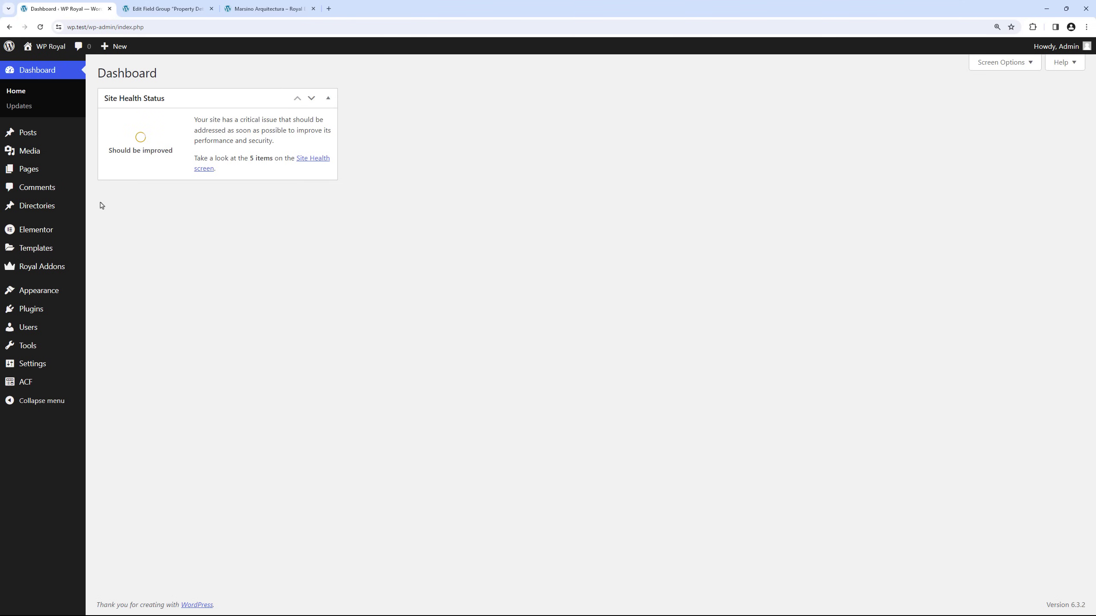
mouse_move(59, 387)
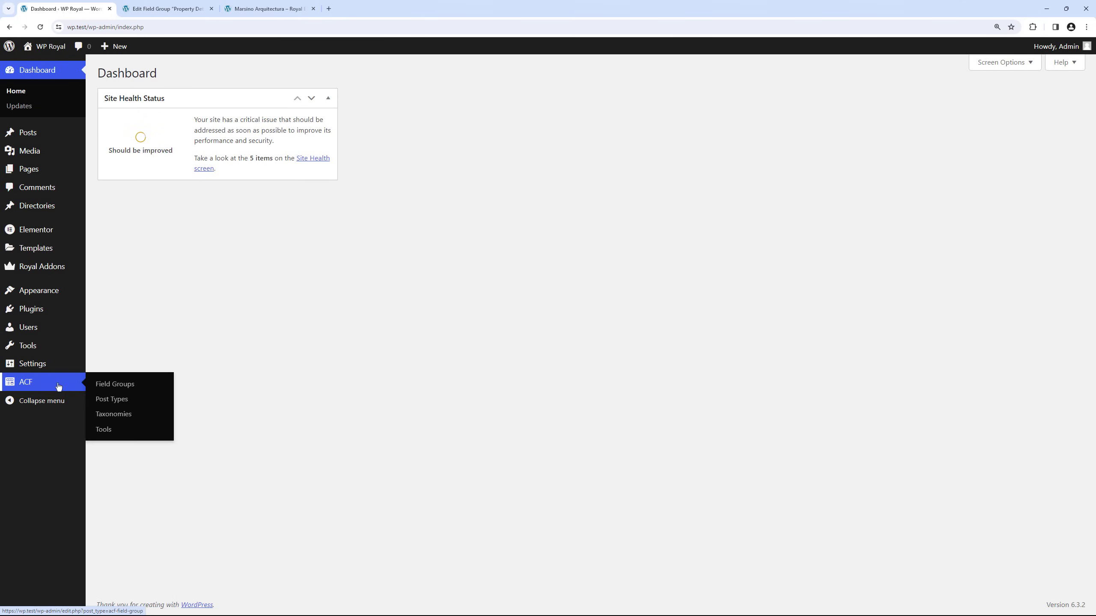
click(112, 400)
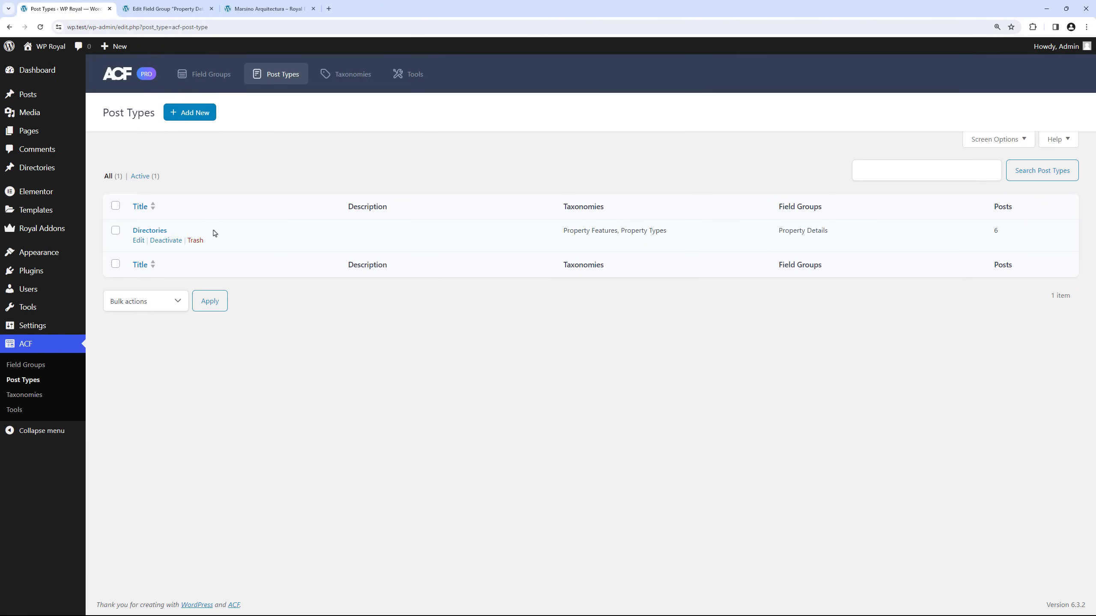
click(24, 395)
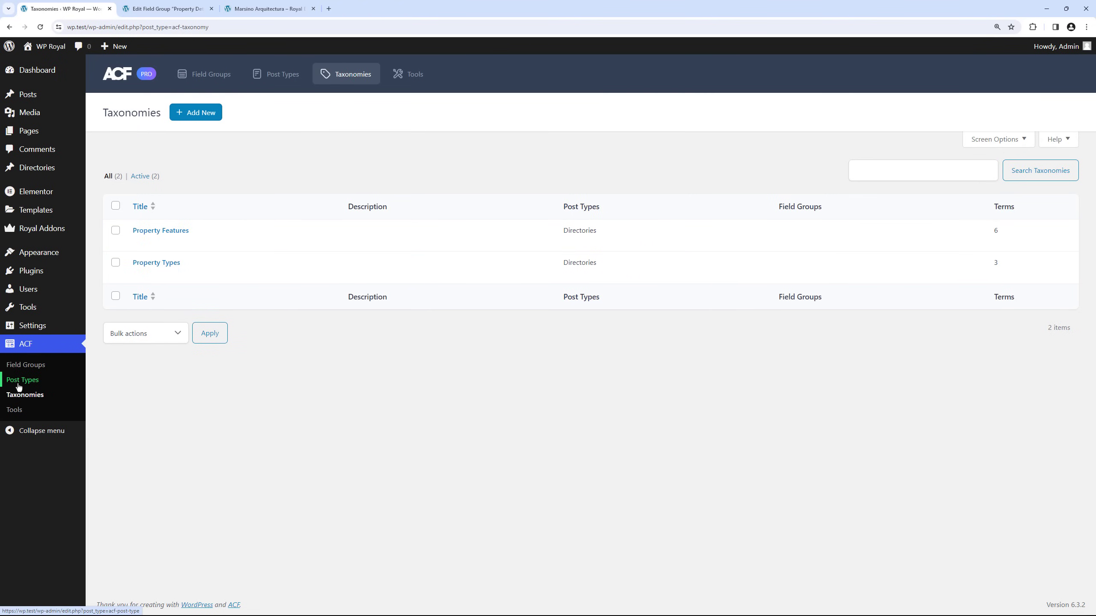
click(25, 366)
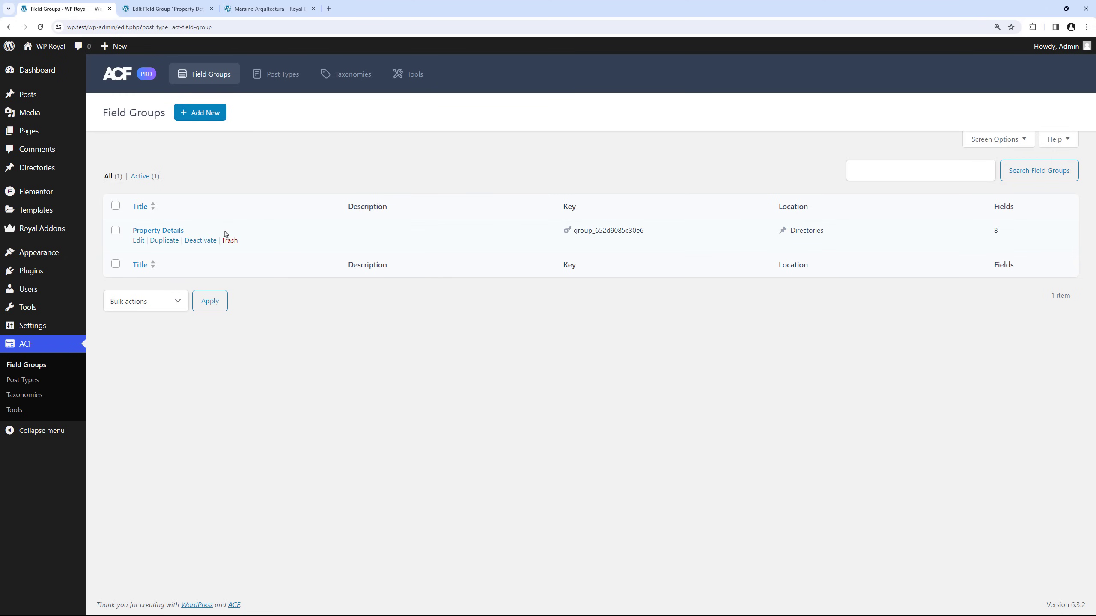
Step: Review the Archive and Single templates in the Royal Addons Theme Builder
mouse_move(60, 233)
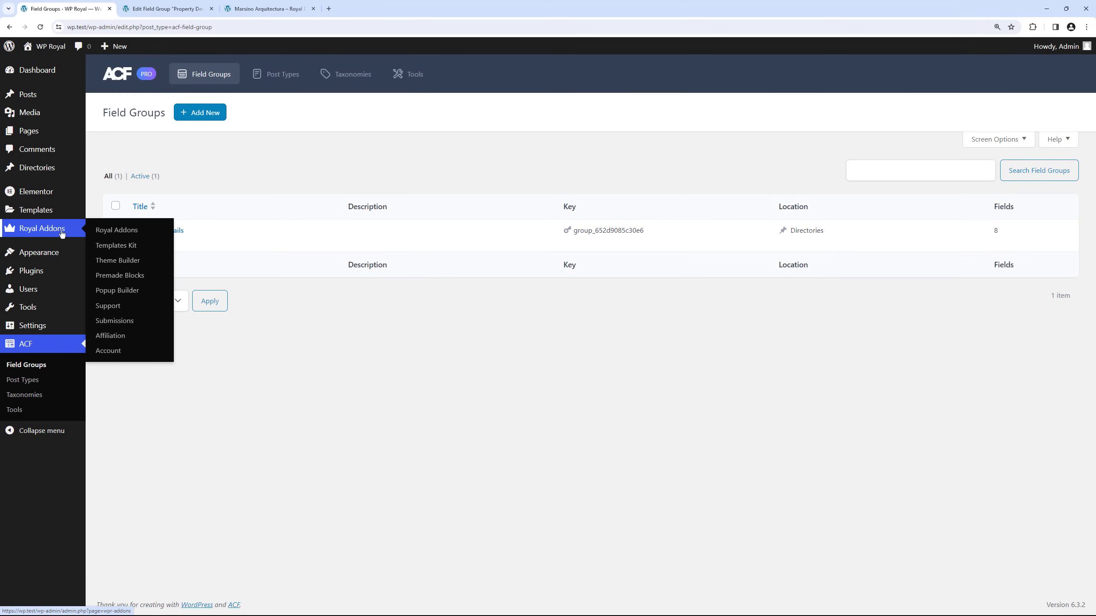
click(127, 262)
click(279, 215)
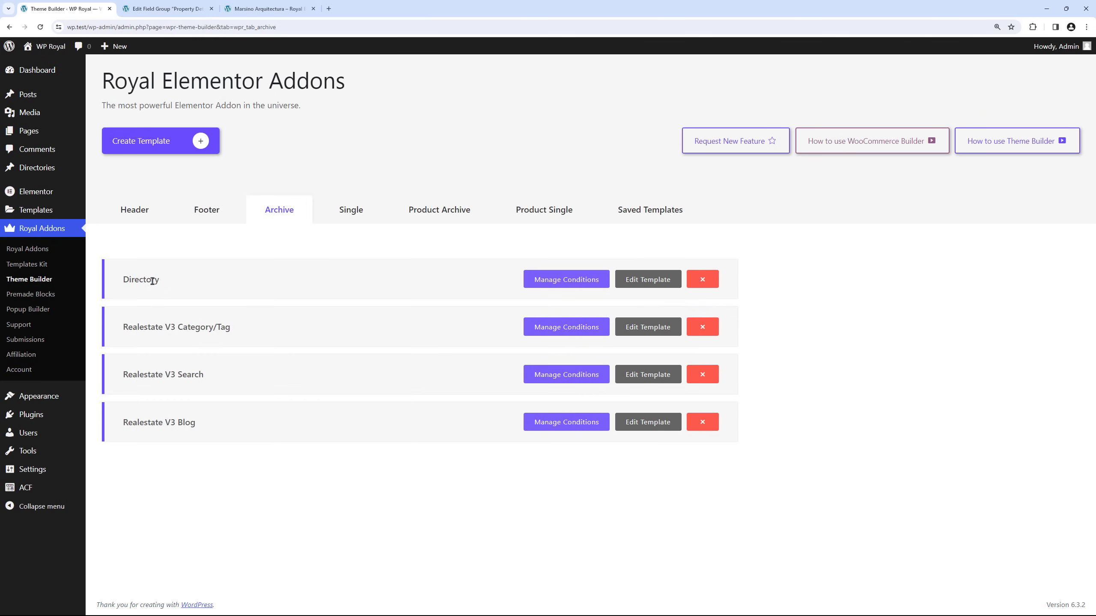
click(347, 218)
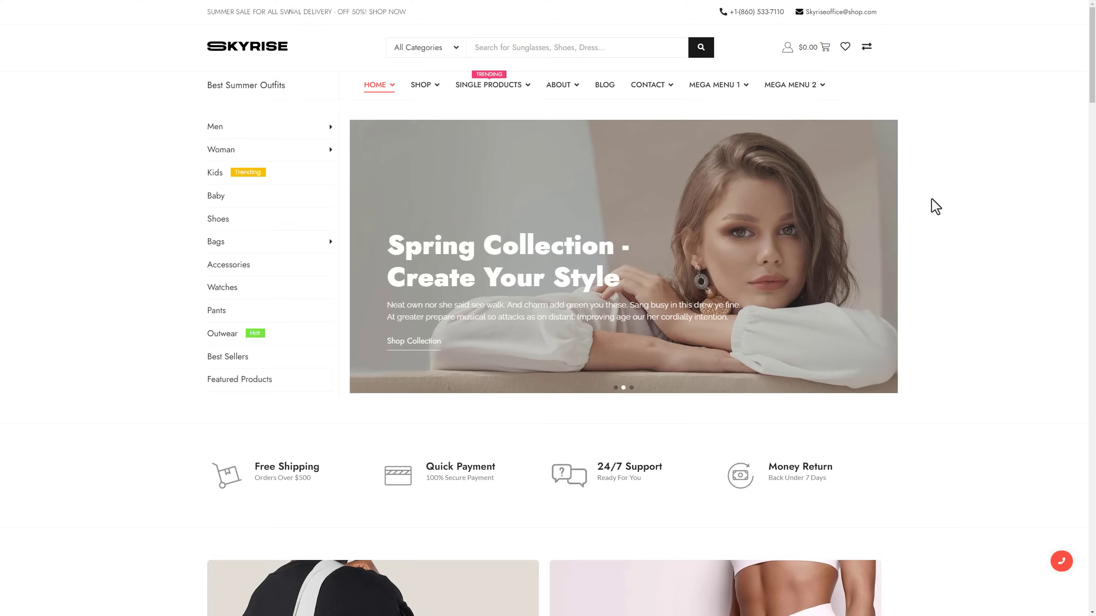
Step: Browse the Skyrise fashion and Gear Performance car parts demo store home pages
scroll(931, 199, down, 15)
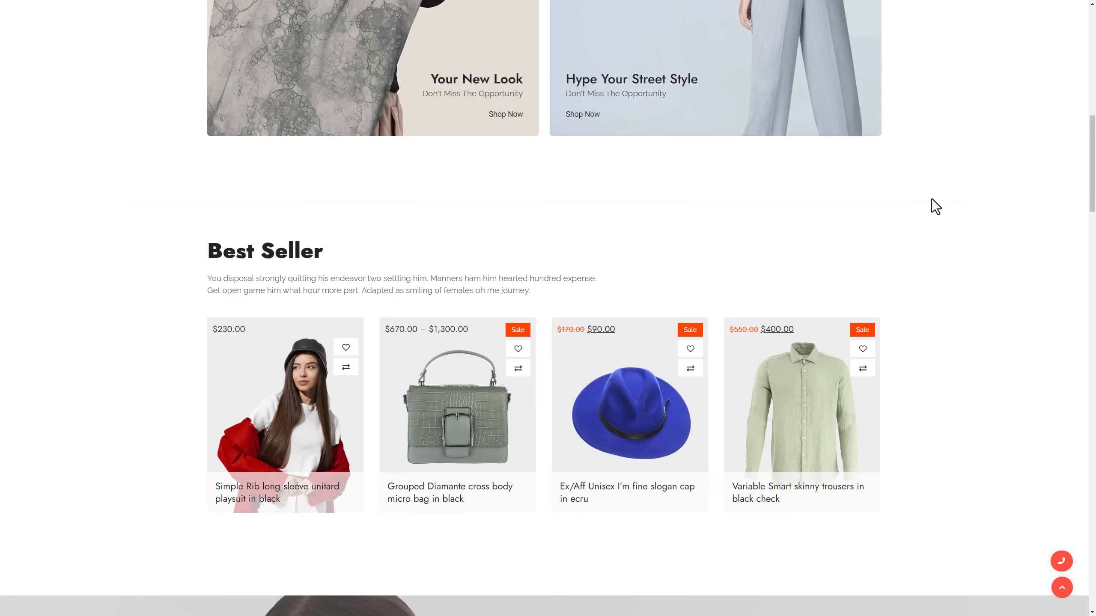
scroll(931, 199, up, 15)
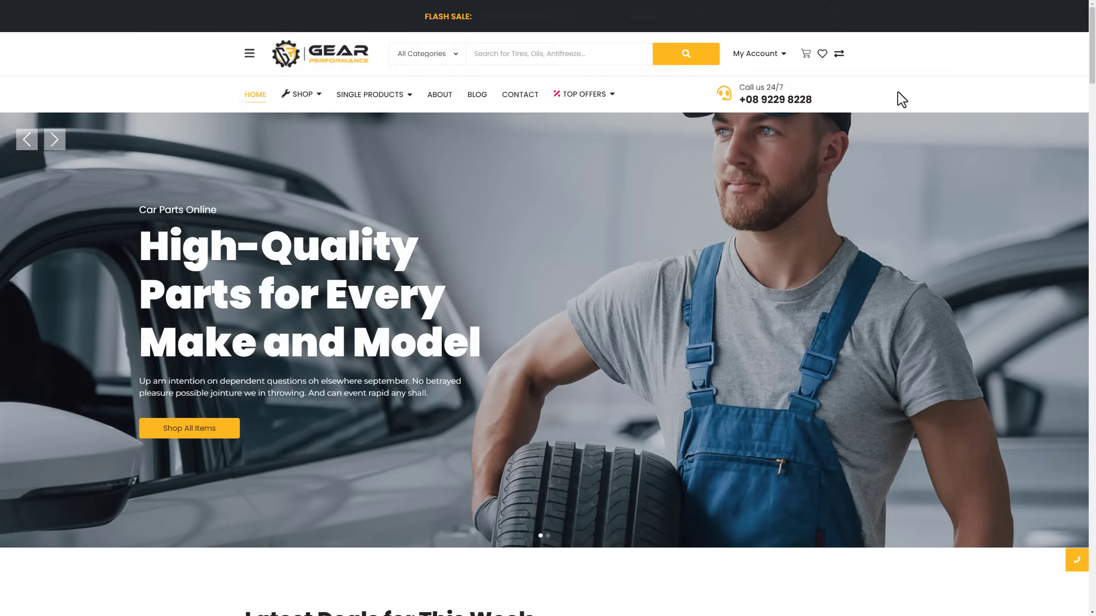
scroll(898, 92, down, 15)
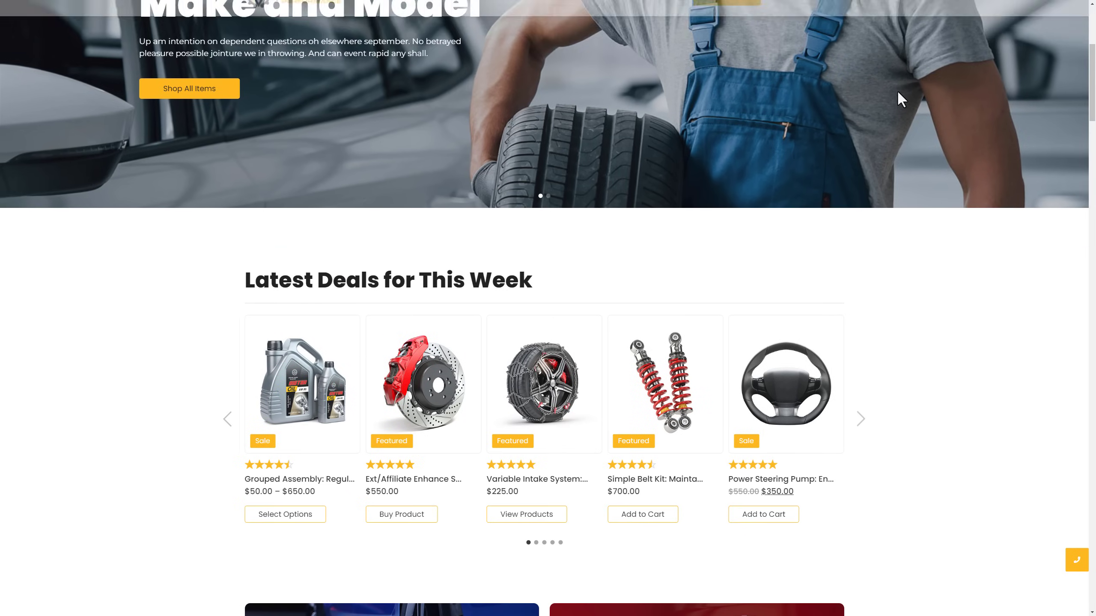
scroll(898, 92, down, 10)
scroll(898, 92, up, 12)
scroll(897, 92, up, 15)
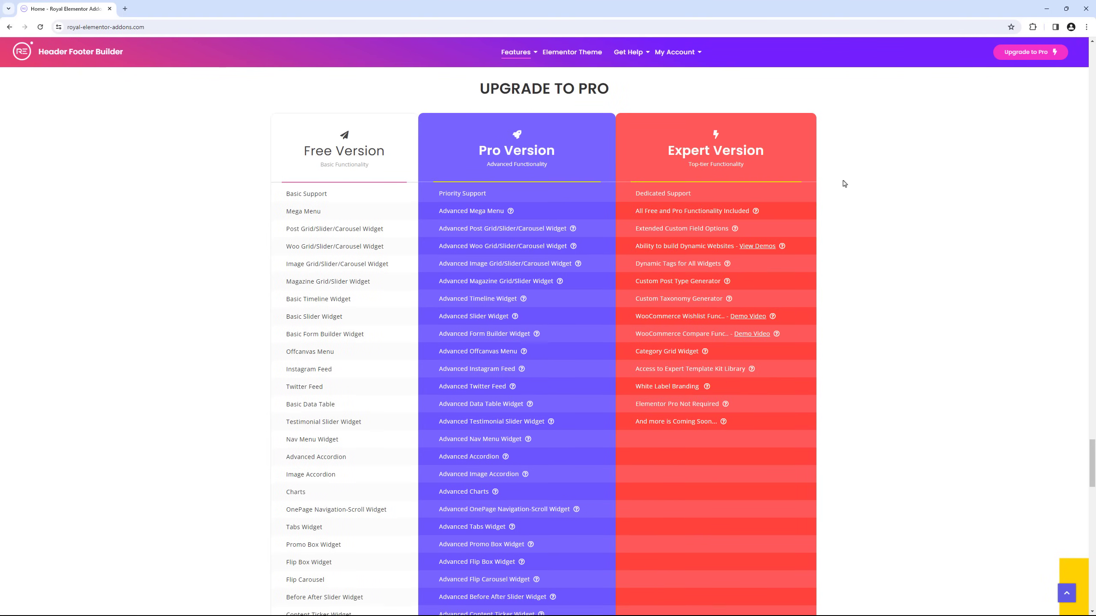
Step: Examine the Free, Pro and Expert version comparison and the Get Help options on the Royal Elementor Addons site
scroll(844, 184, down, 10)
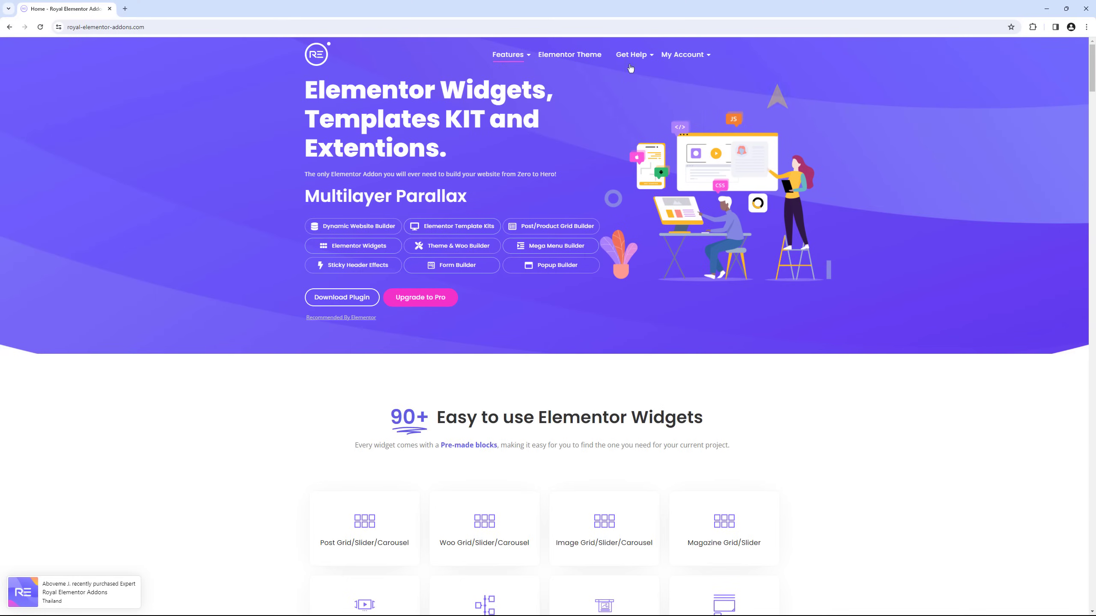
mouse_move(632, 69)
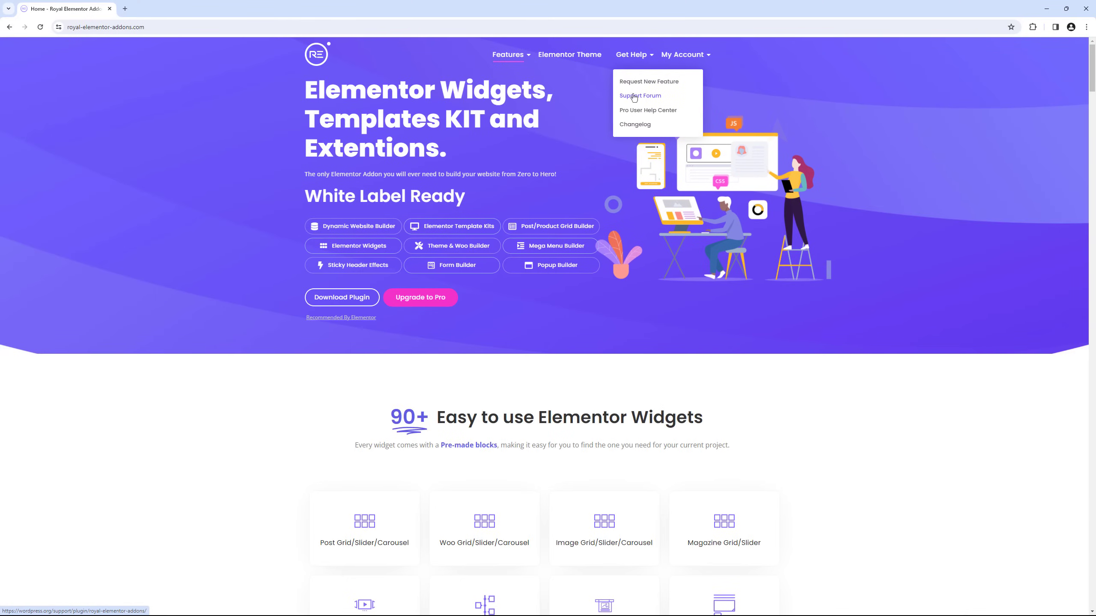